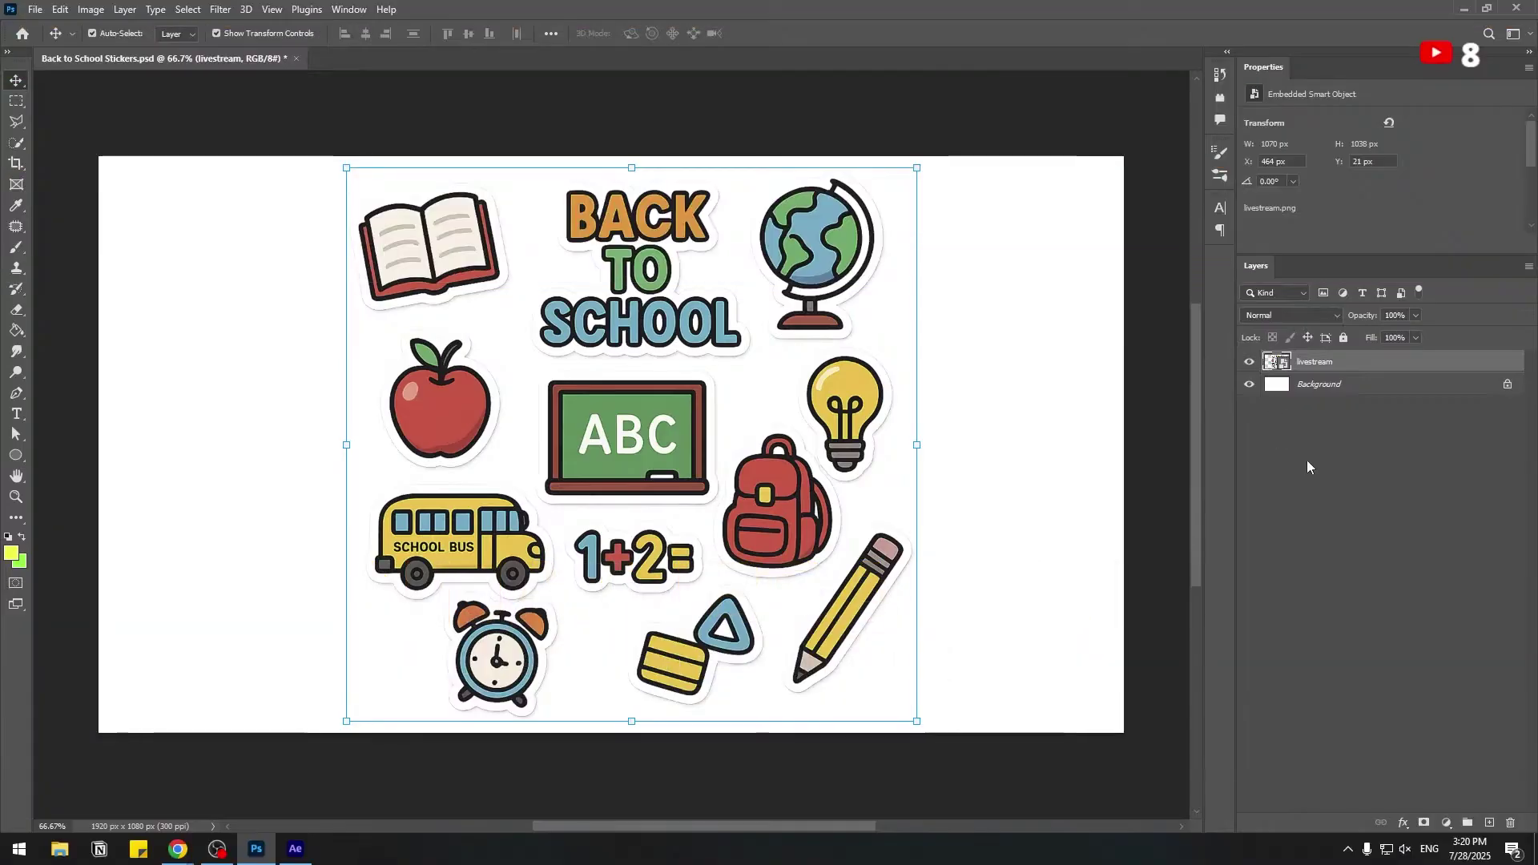
Hide the livestream layer and add a new layer named Apple above the background.
left_click(1273, 432)
left_click(1249, 362)
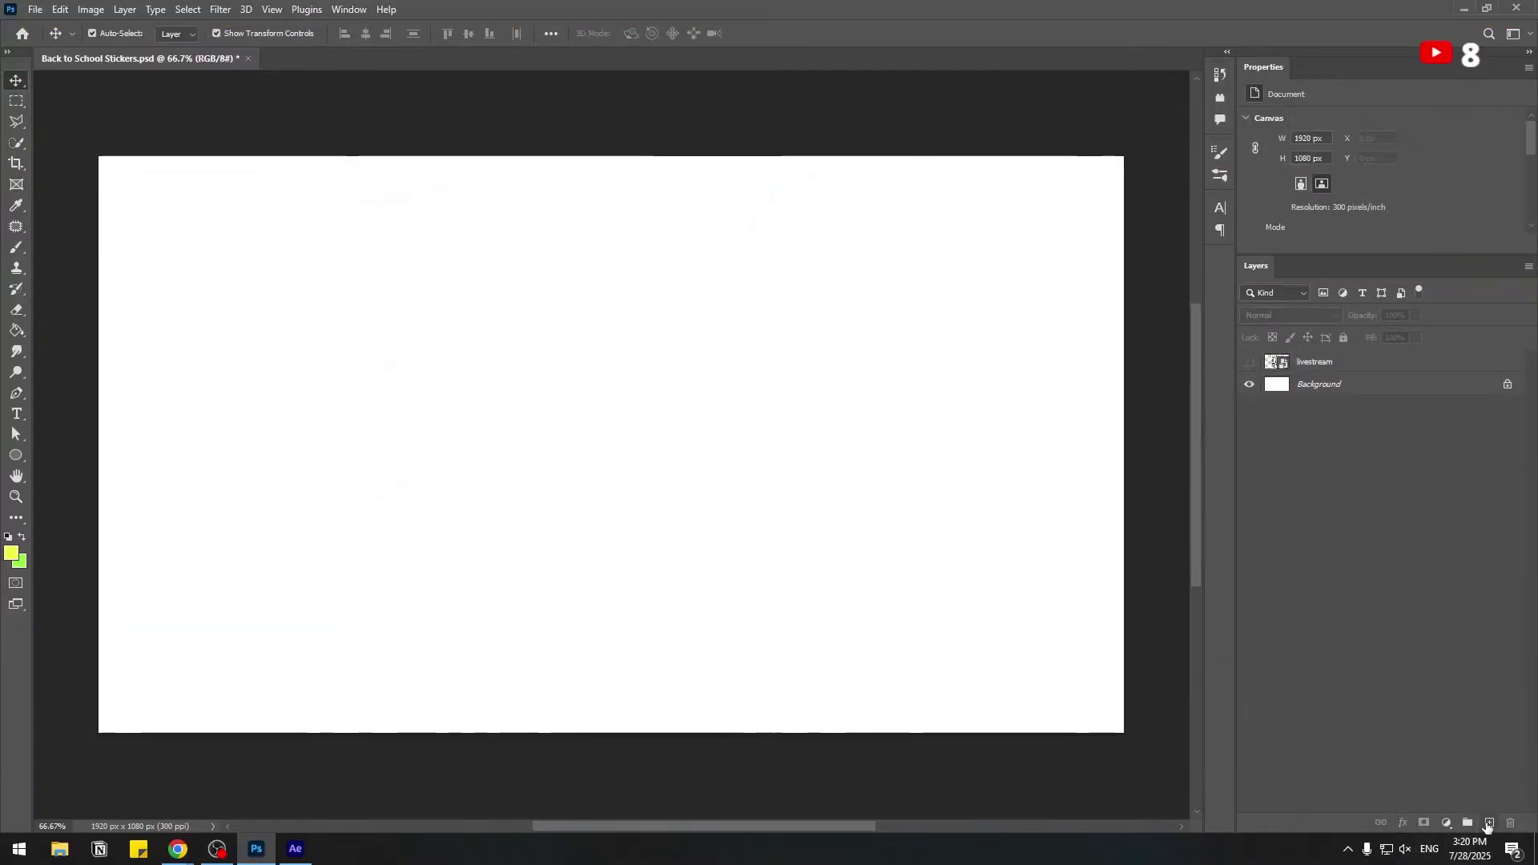
left_click(1489, 824)
double_click(1310, 384)
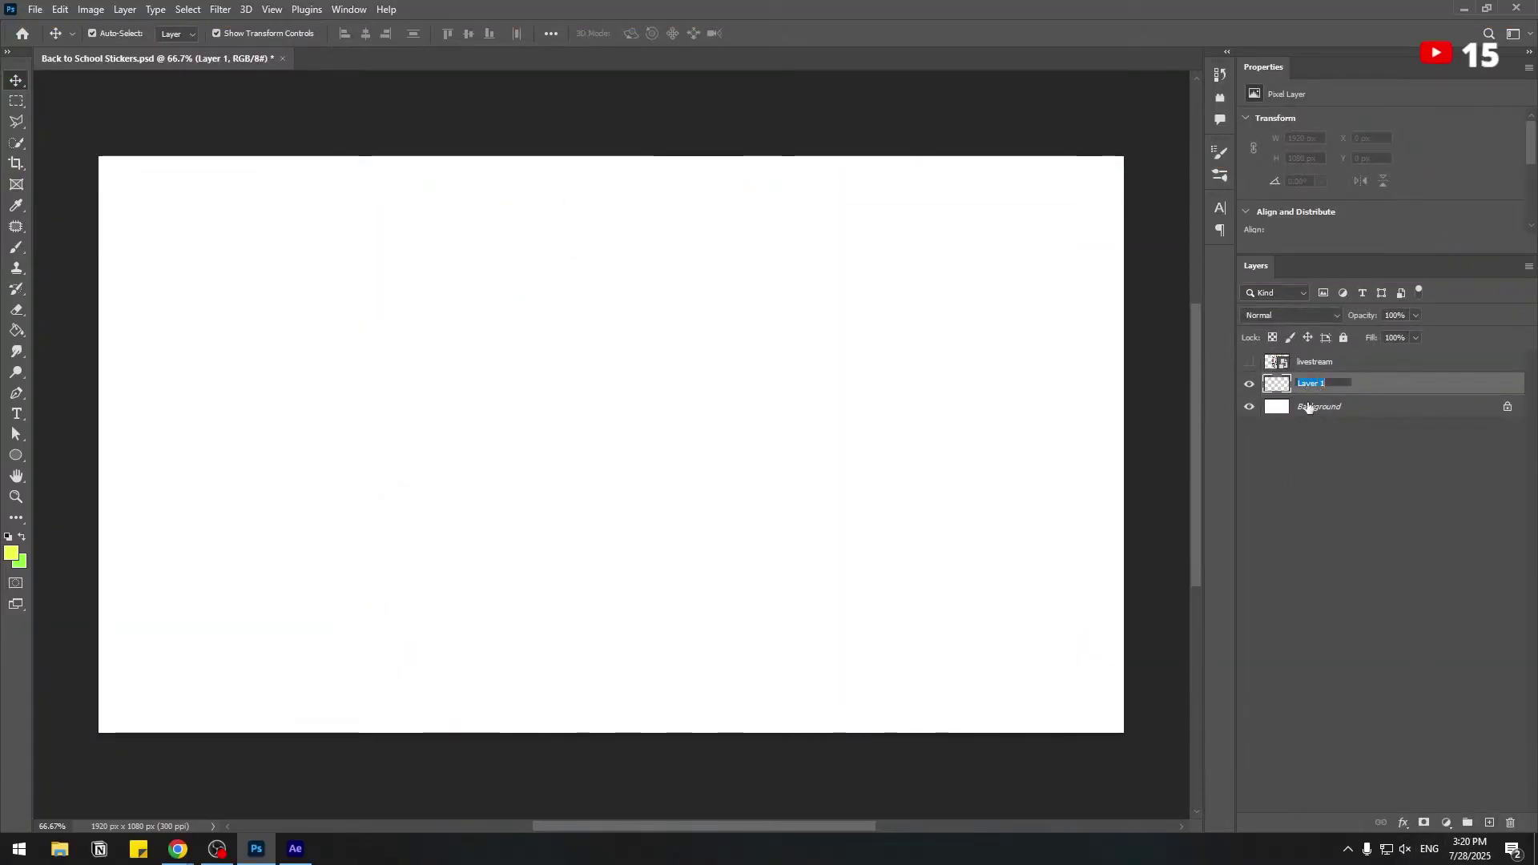
type("Apple")
left_click(1290, 434)
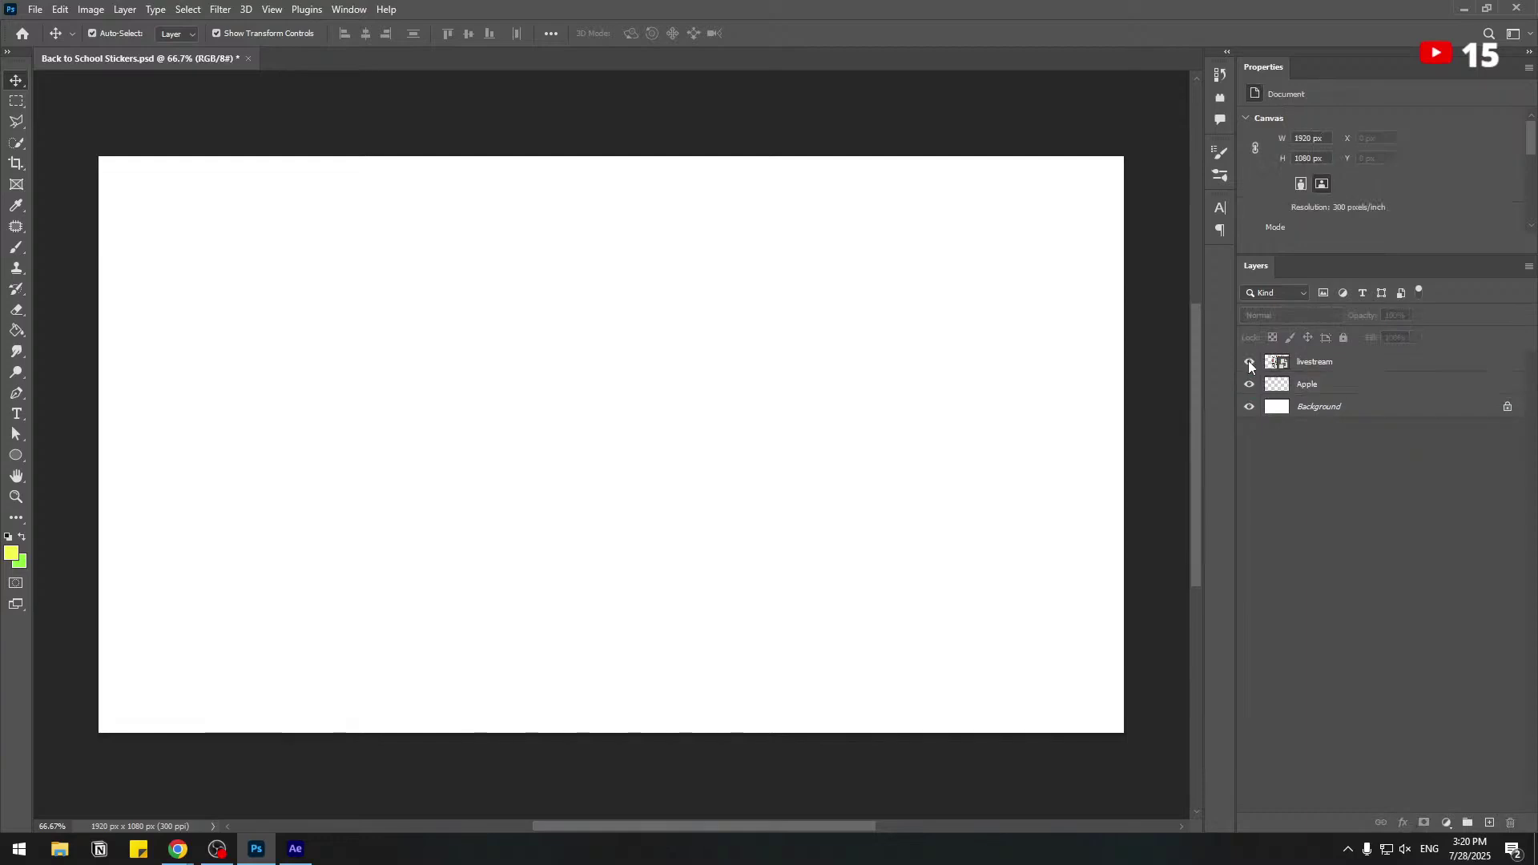
Show the livestream layer, shift it slightly left, and cut out the apple sticker with a rectangular marquee selection.
left_click(1249, 363)
left_click(1325, 369)
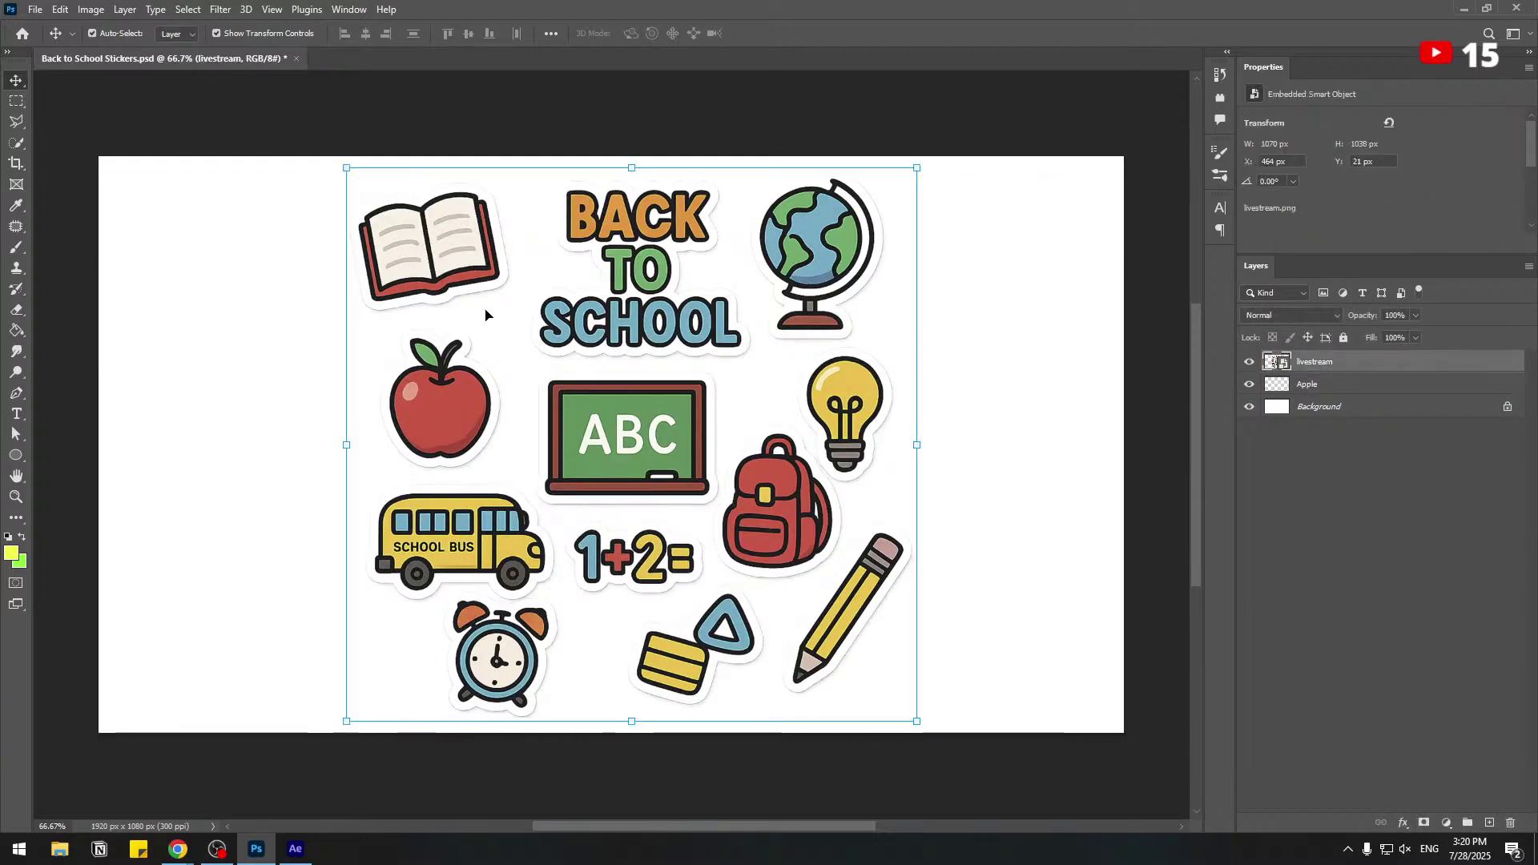
left_click_drag(485, 258, 464, 258)
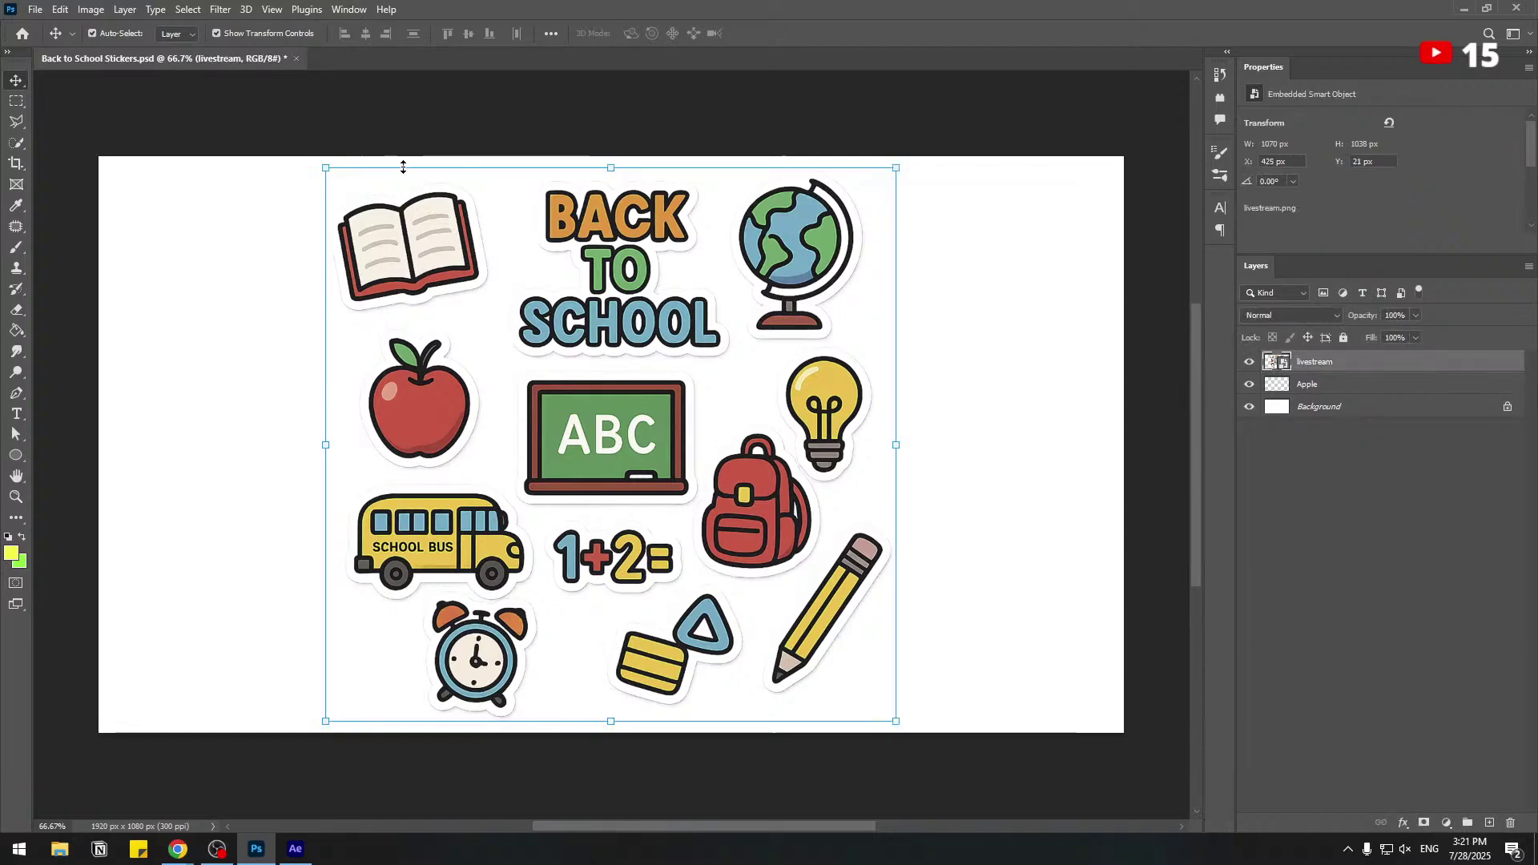
left_click(17, 102)
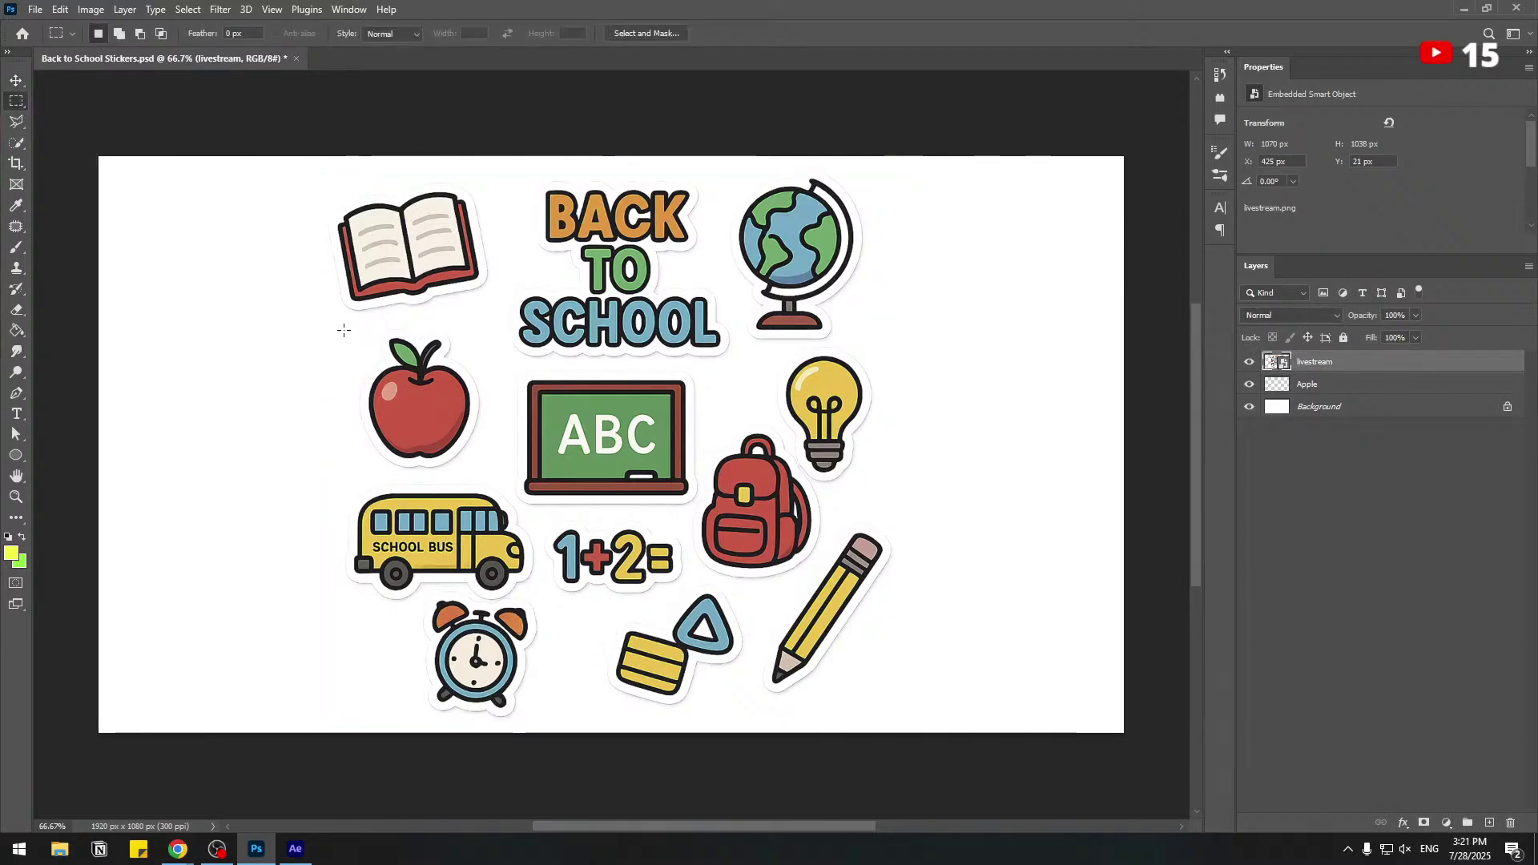
left_click_drag(343, 329, 491, 475)
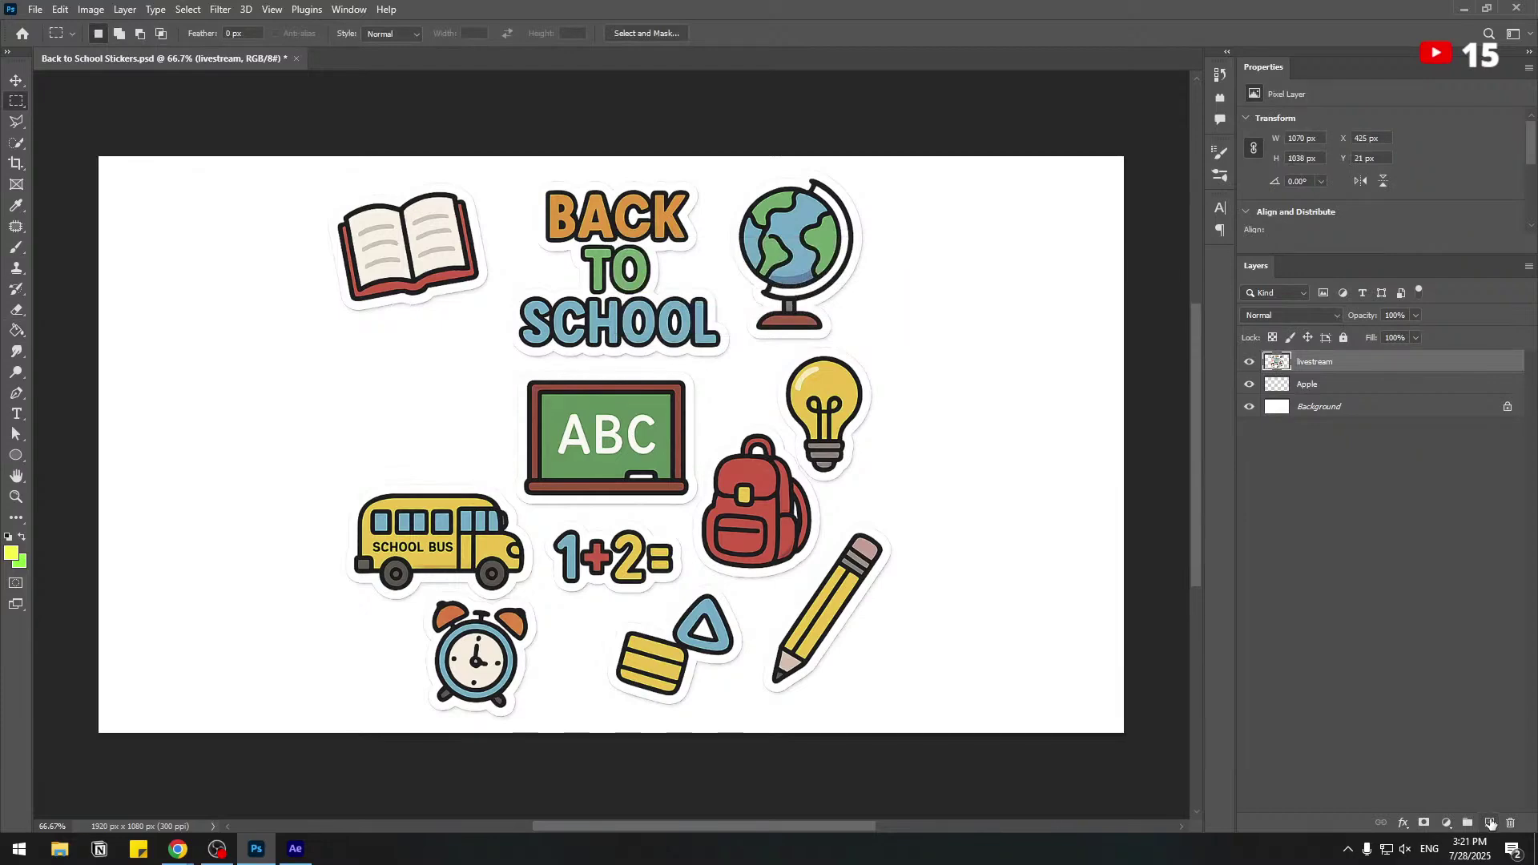
Paste the cut apple onto a new layer and hide the livestream layer.
left_click(1489, 823)
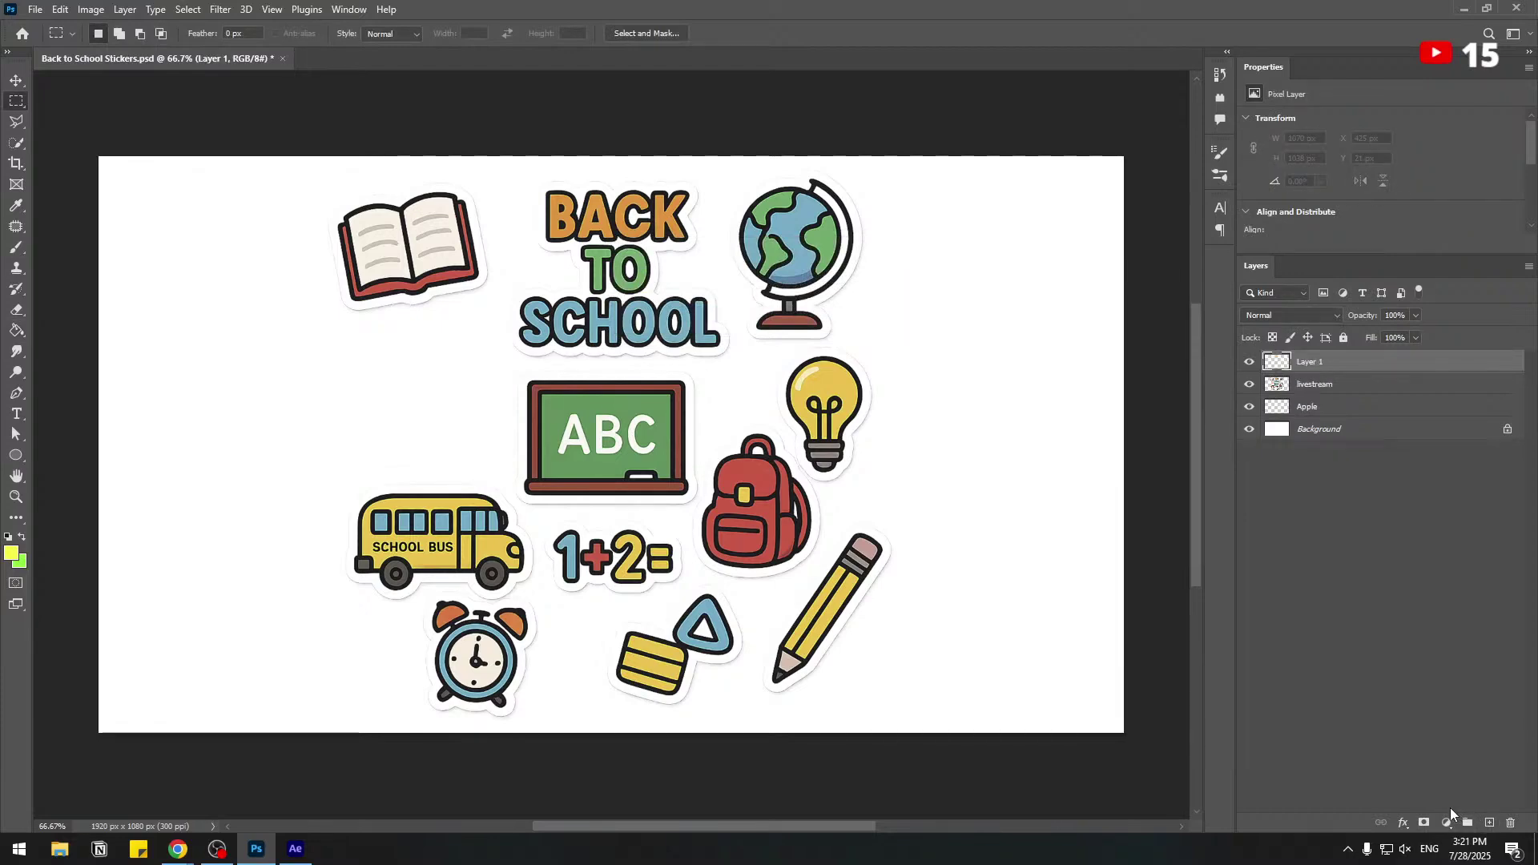
key("ctrl+v")
key("v")
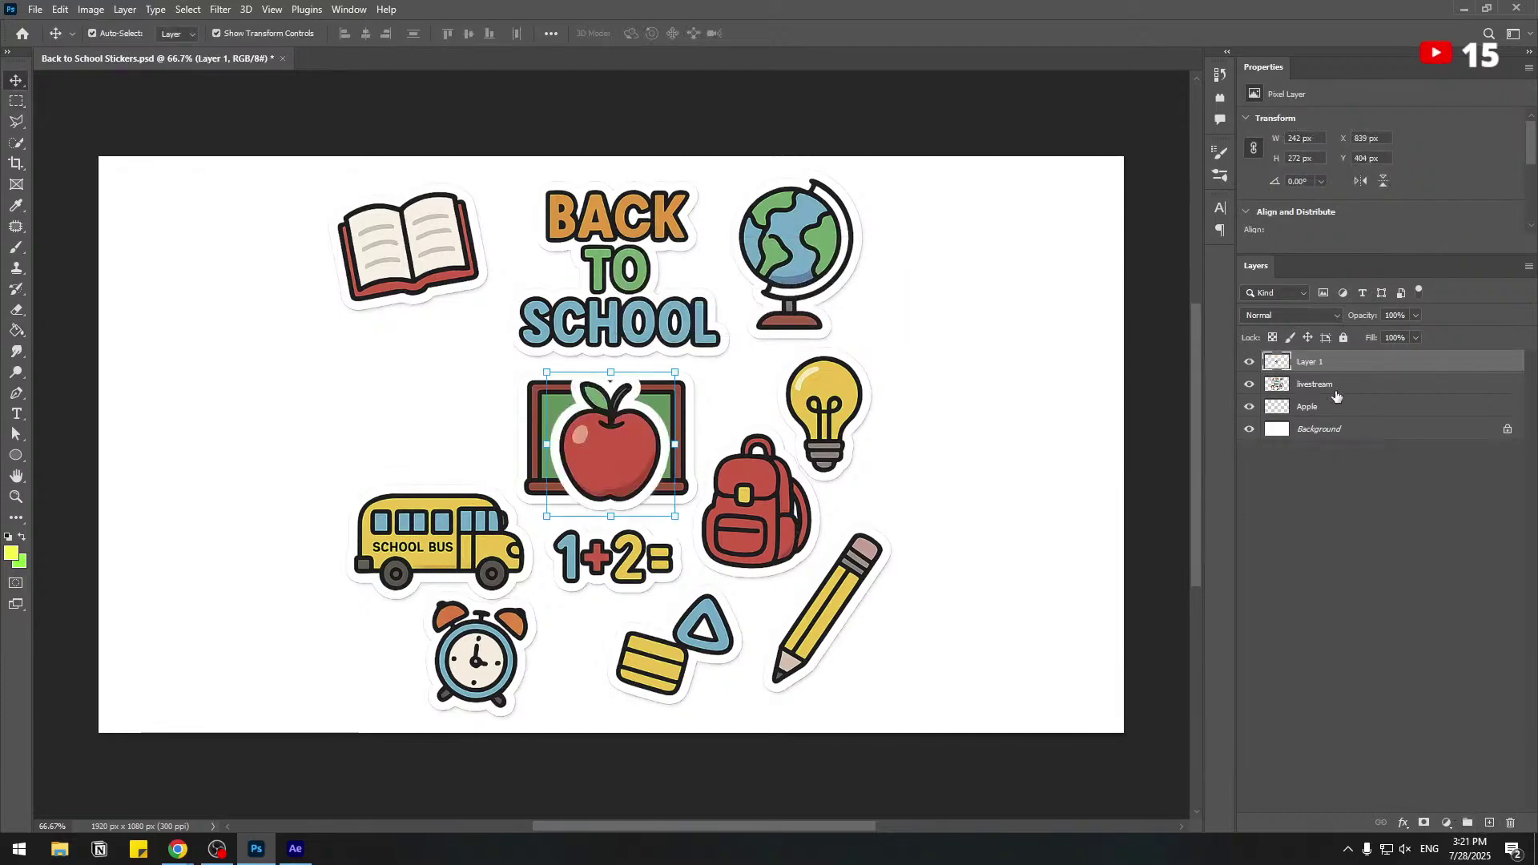
left_click(1249, 385)
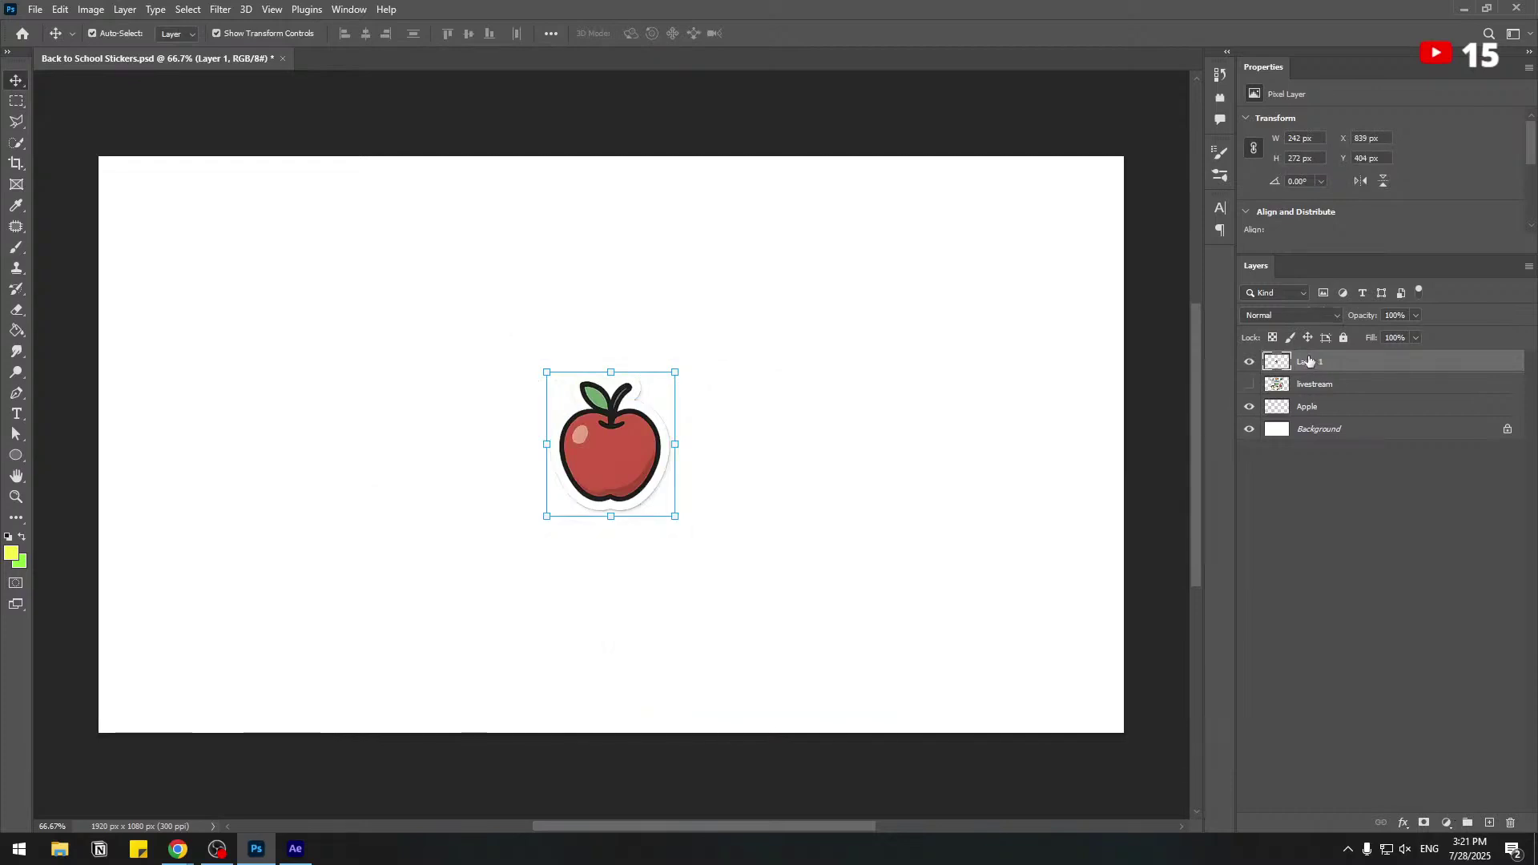
Move the pasted apple layer below the livestream layer and enlarge the apple around the middle of the canvas.
left_click_drag(1309, 361, 1341, 396)
left_click_drag(550, 429, 467, 390)
left_click_drag(583, 403, 835, 389)
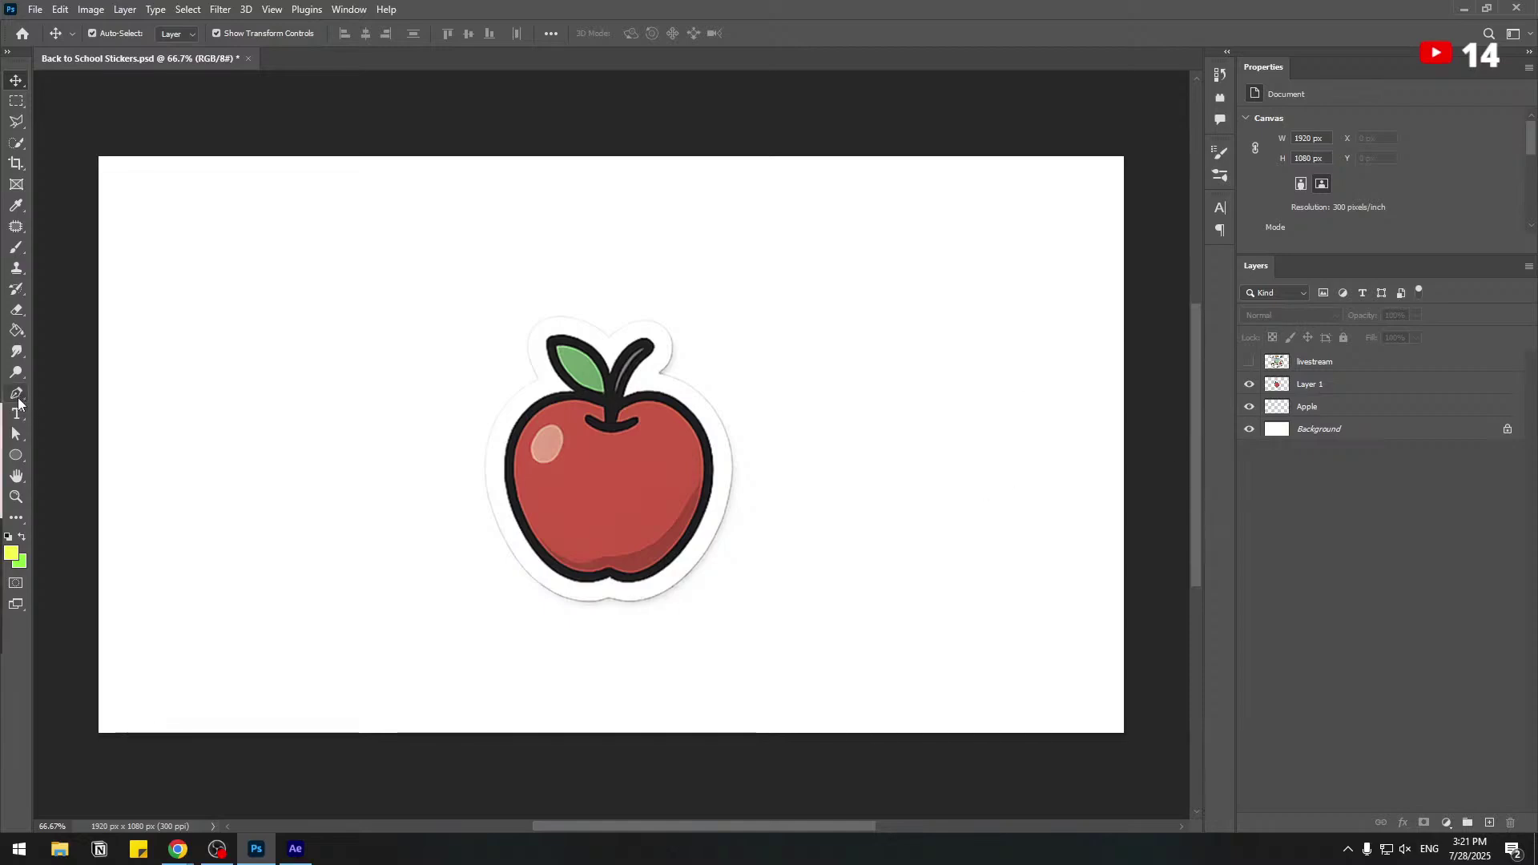
Trace the apple's body outline as a closed shape with the Curvature Pen tool, leaving out the leaf and stem.
left_click(17, 394)
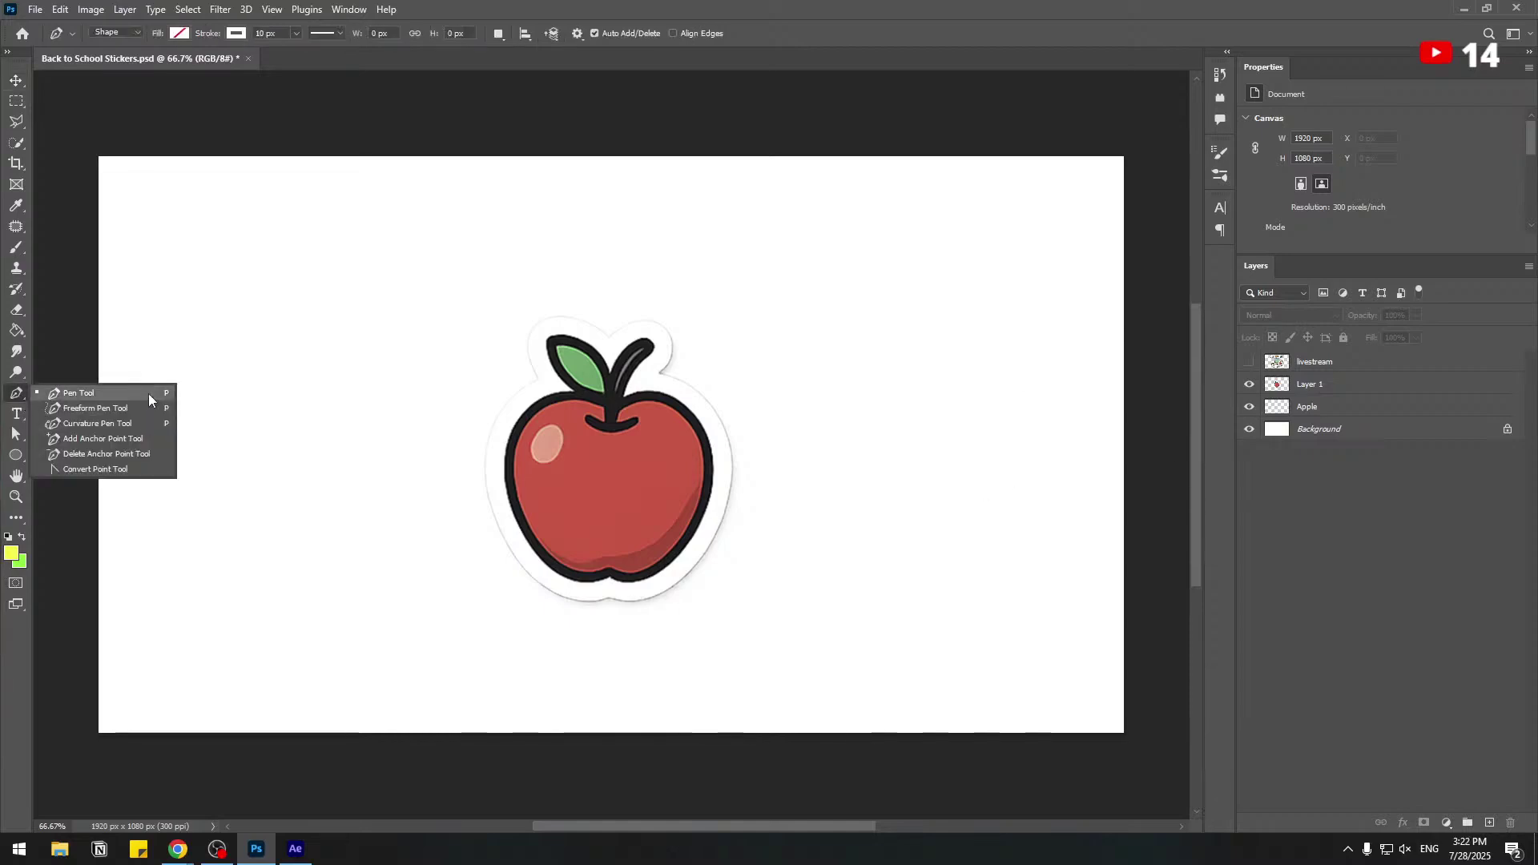
left_click(110, 425)
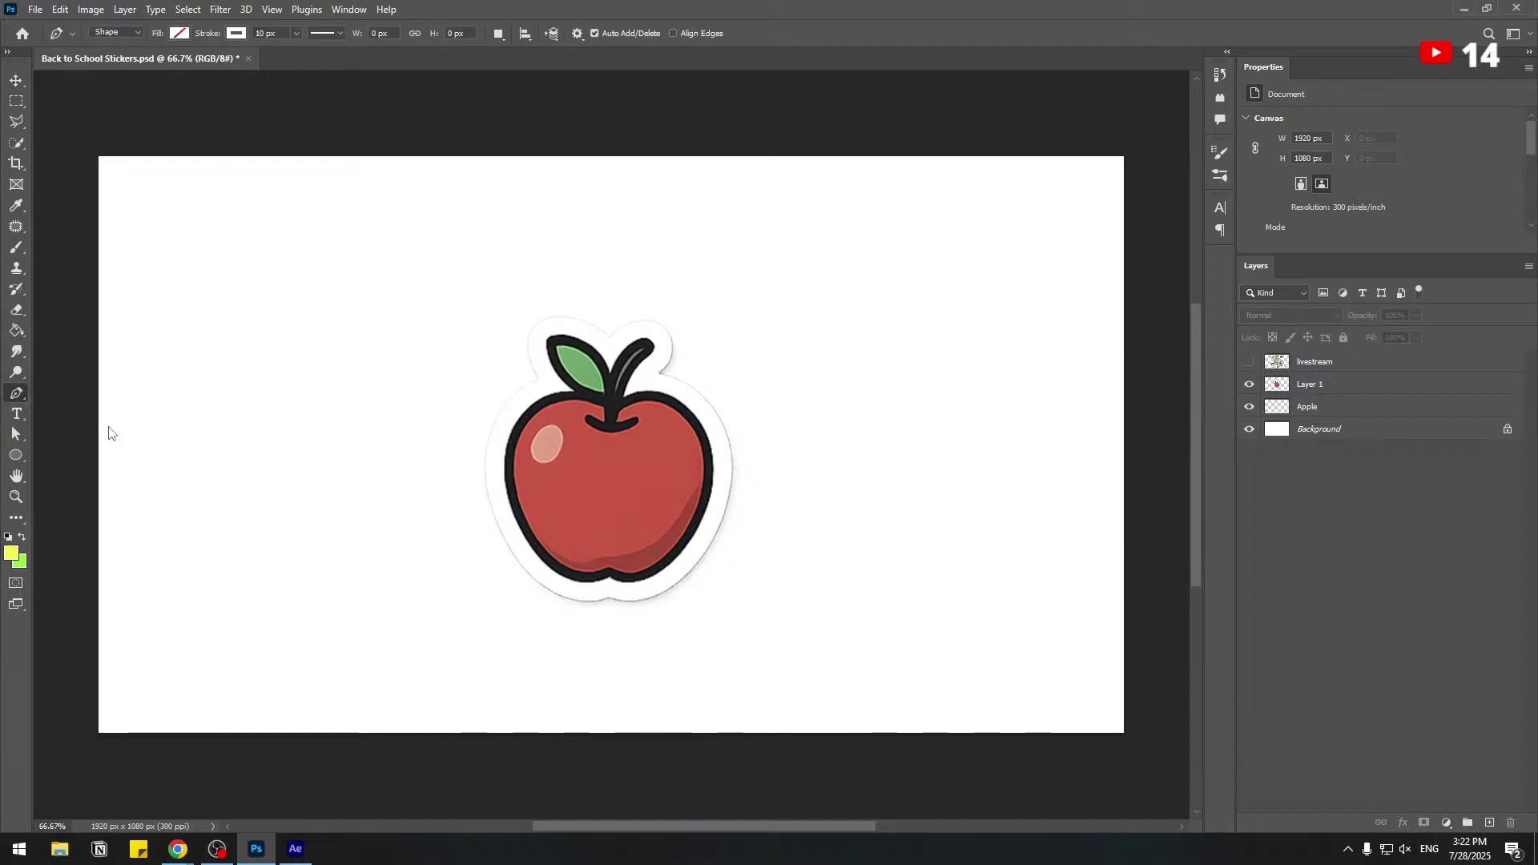
left_click(603, 405)
left_click(533, 410)
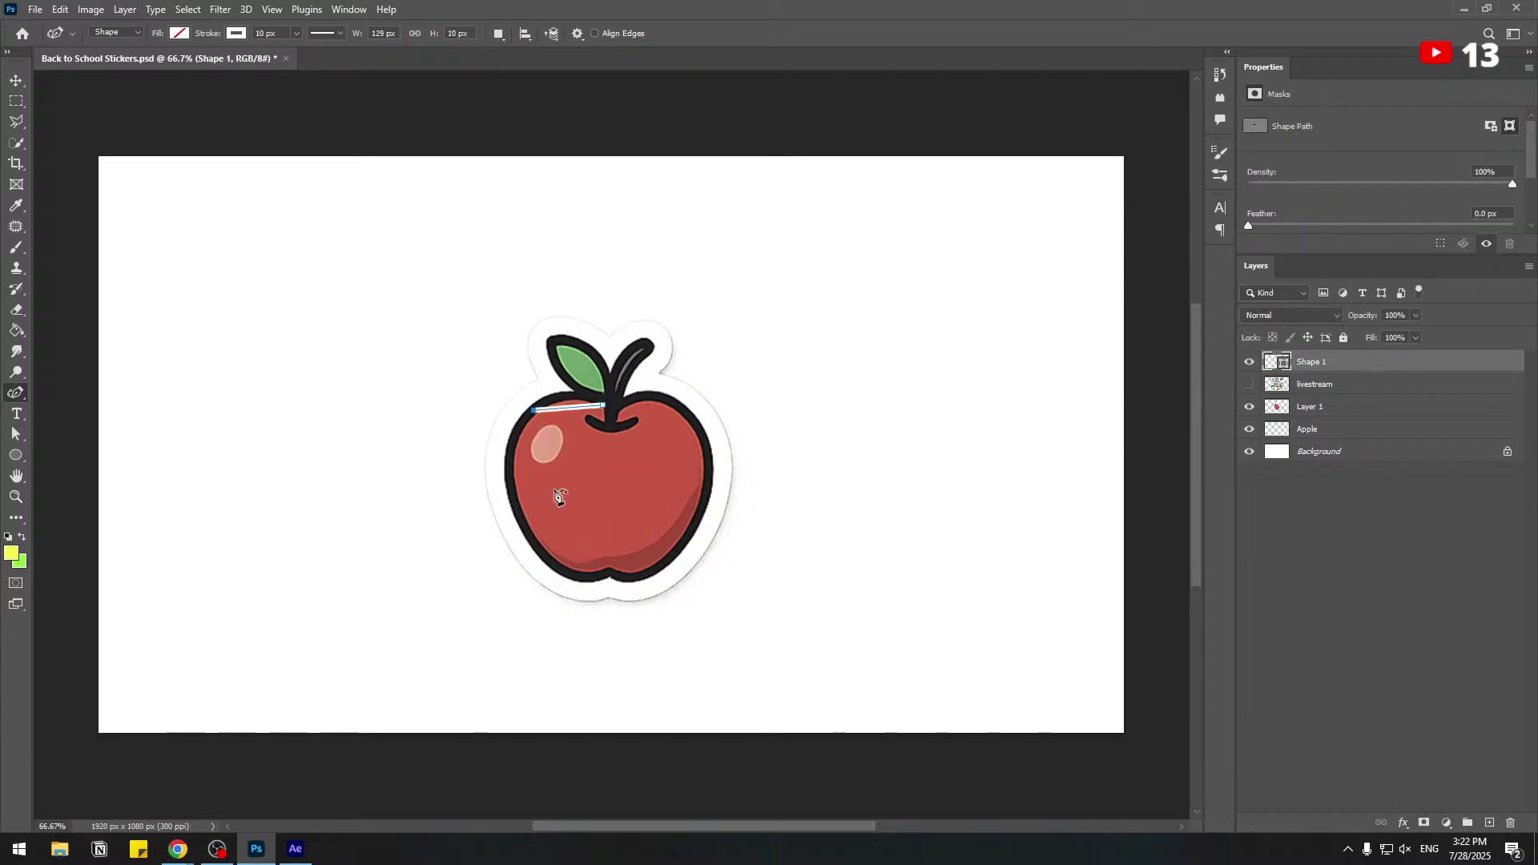
left_click(522, 519)
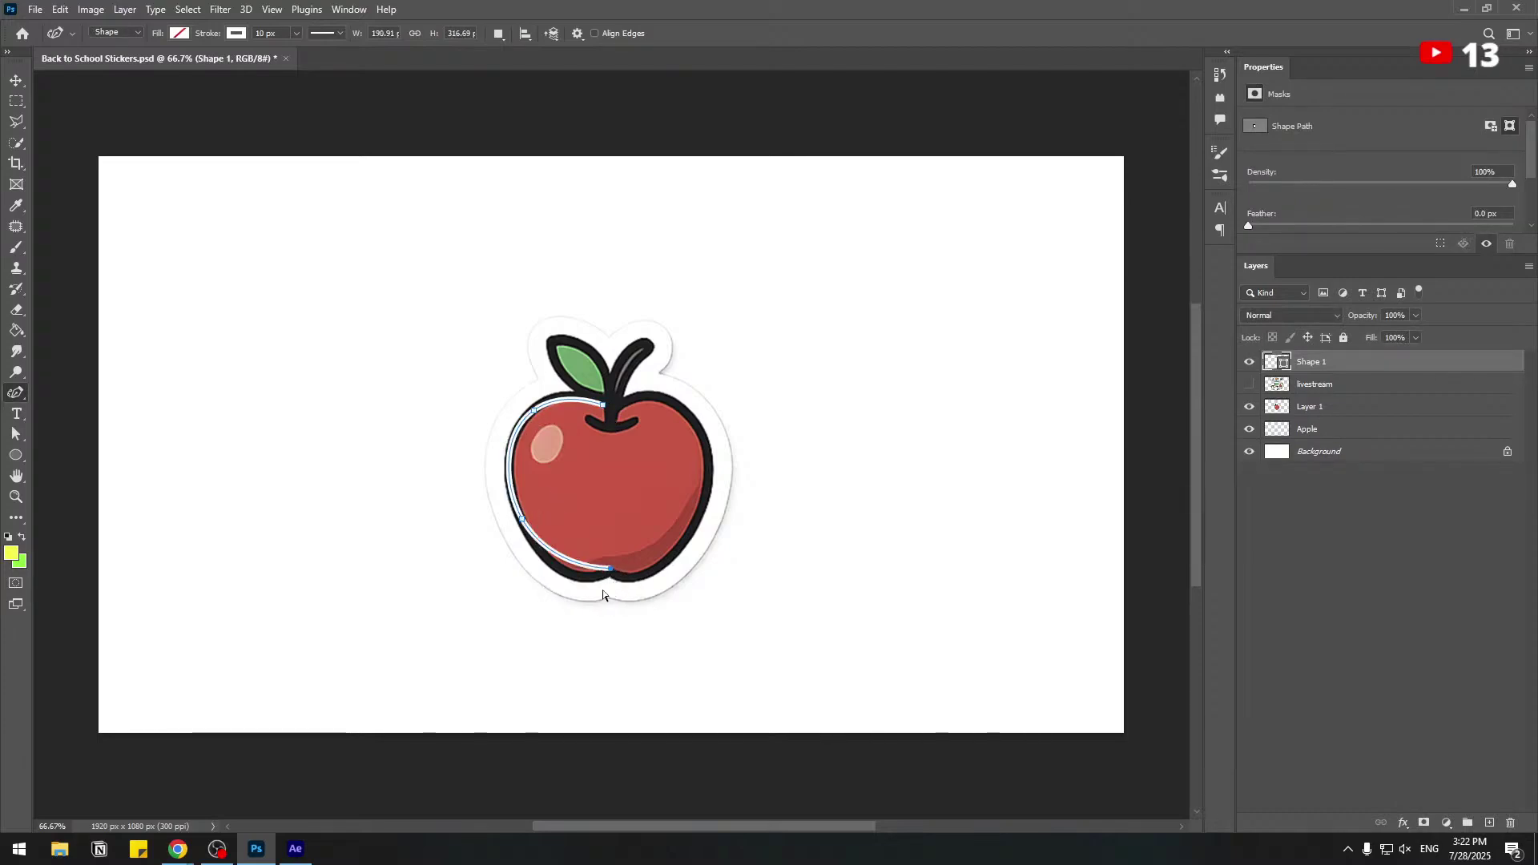
left_click(577, 578)
left_click(609, 569)
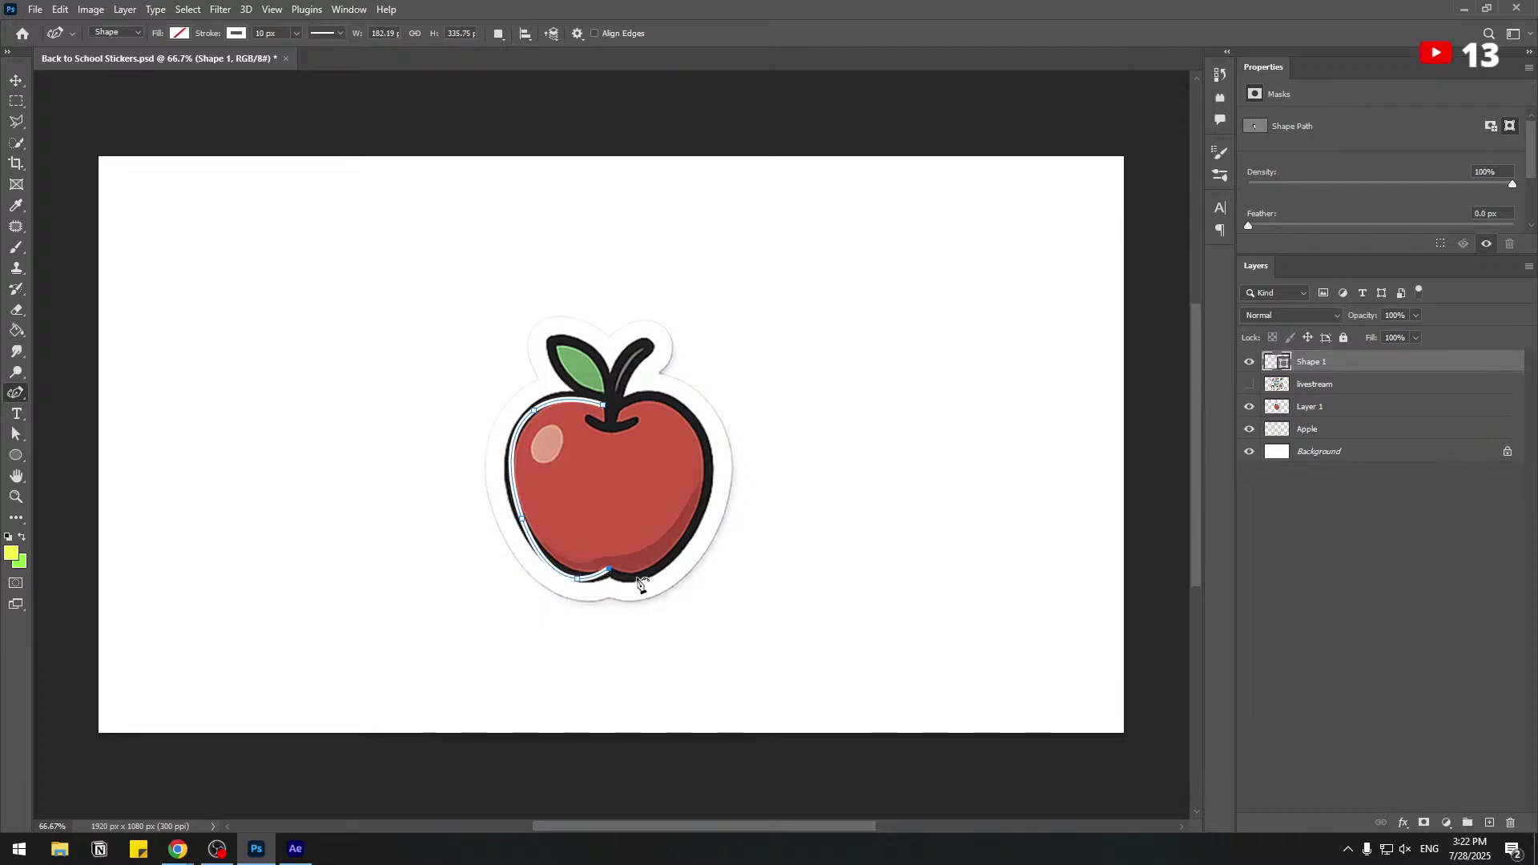
left_click(636, 575)
left_click(707, 499)
left_click(672, 401)
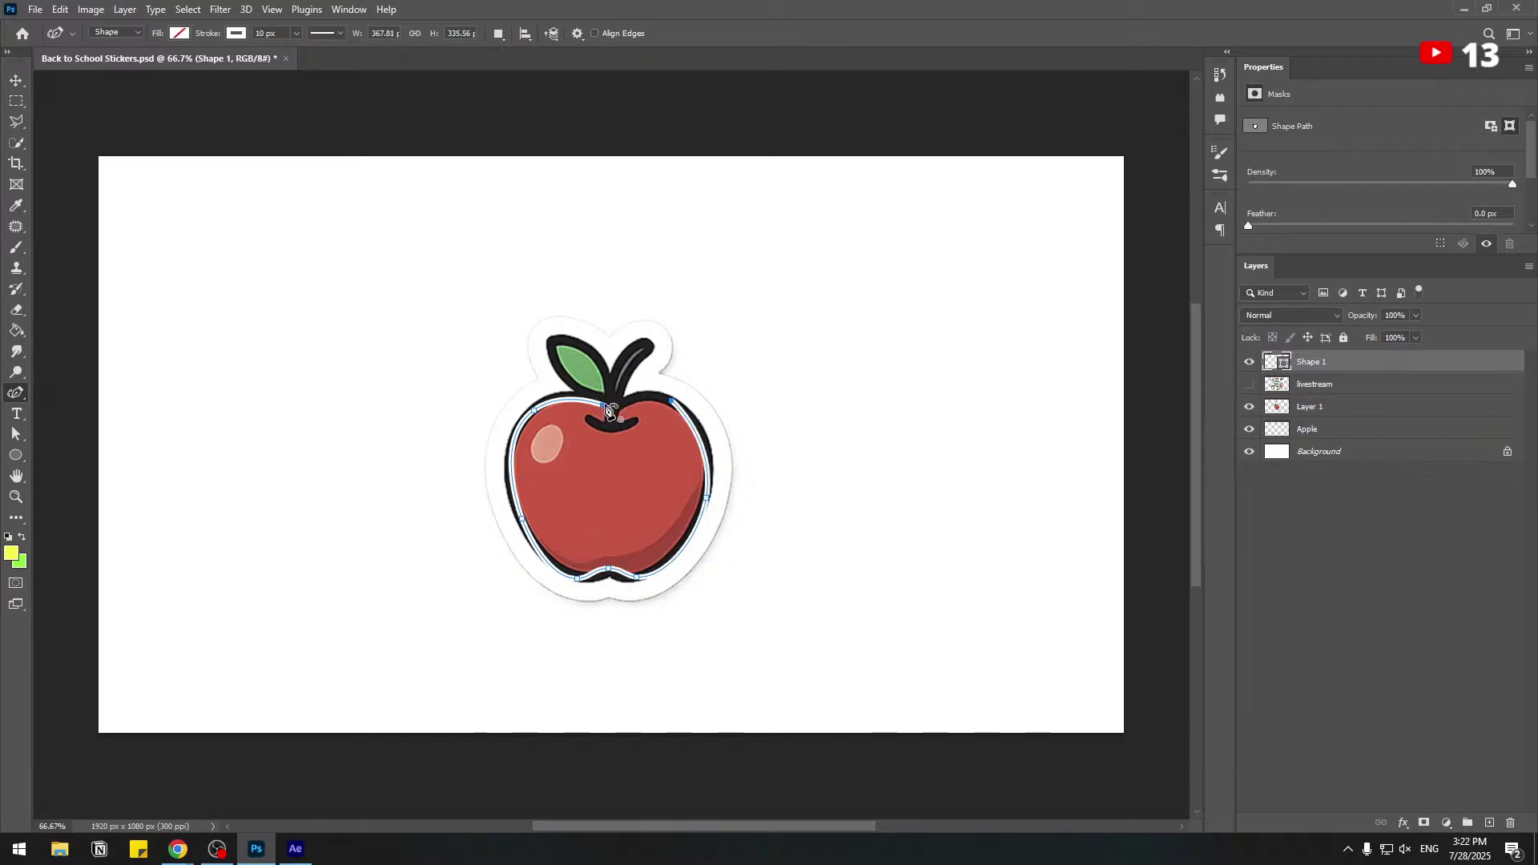
left_click(603, 405)
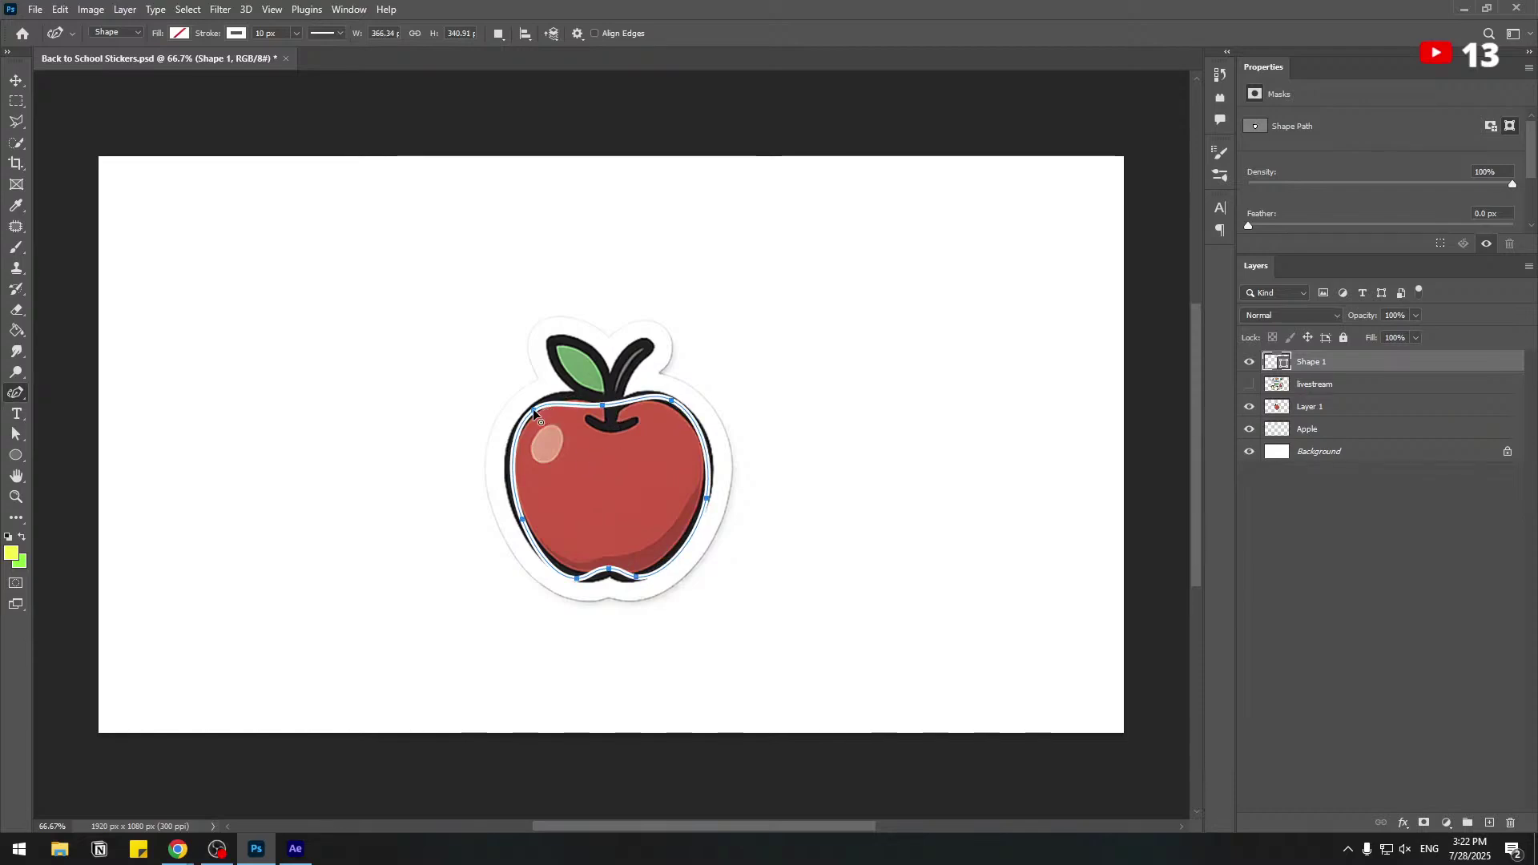
Adjust the traced shape's anchor points so its curves follow the apple's black outline, including the top and bottom dips.
left_click_drag(534, 409, 572, 395)
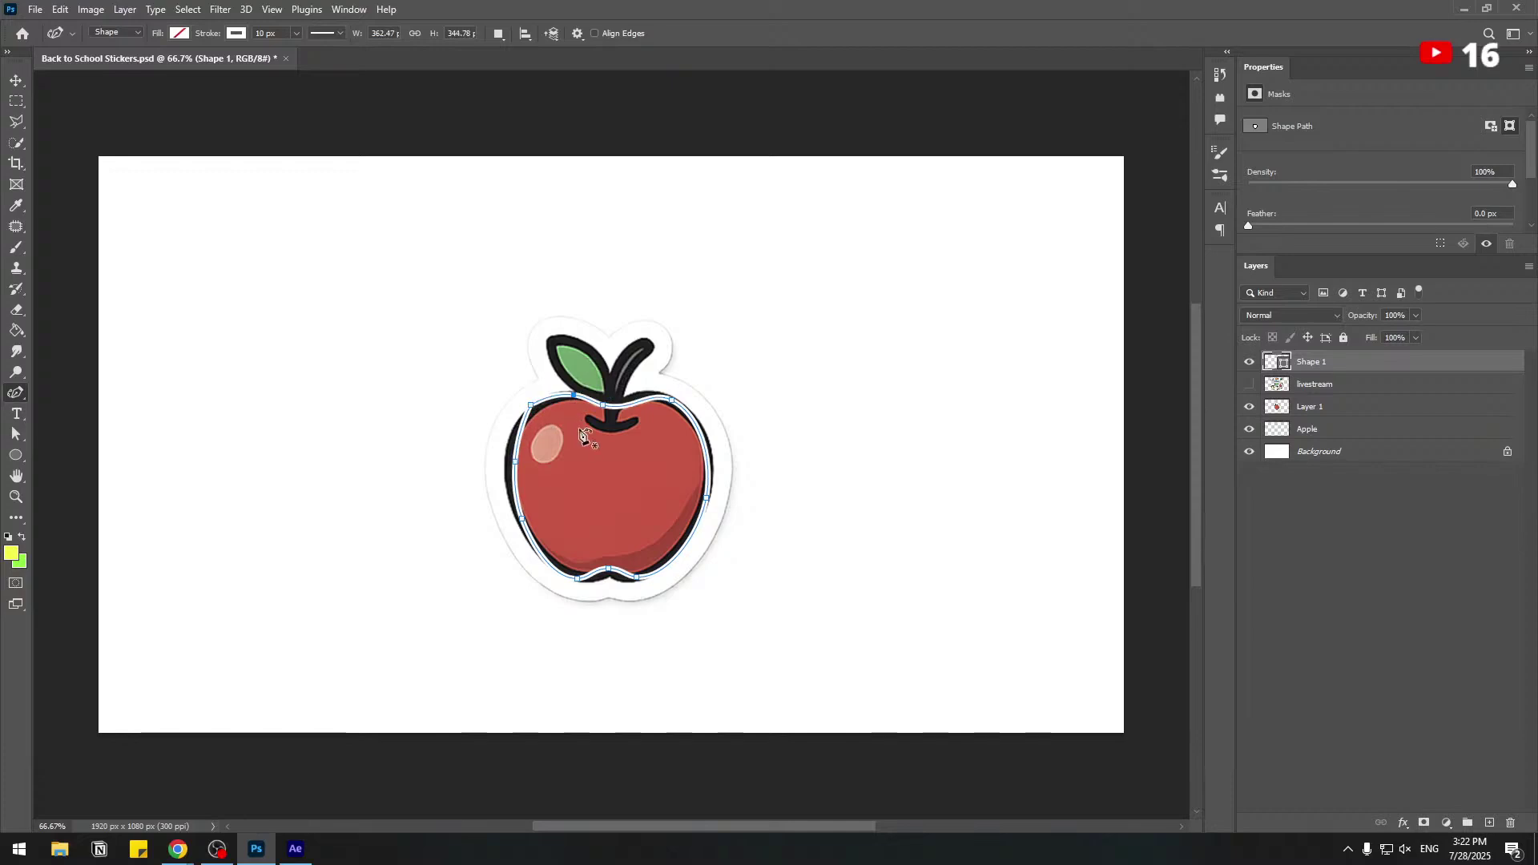
left_click(598, 405)
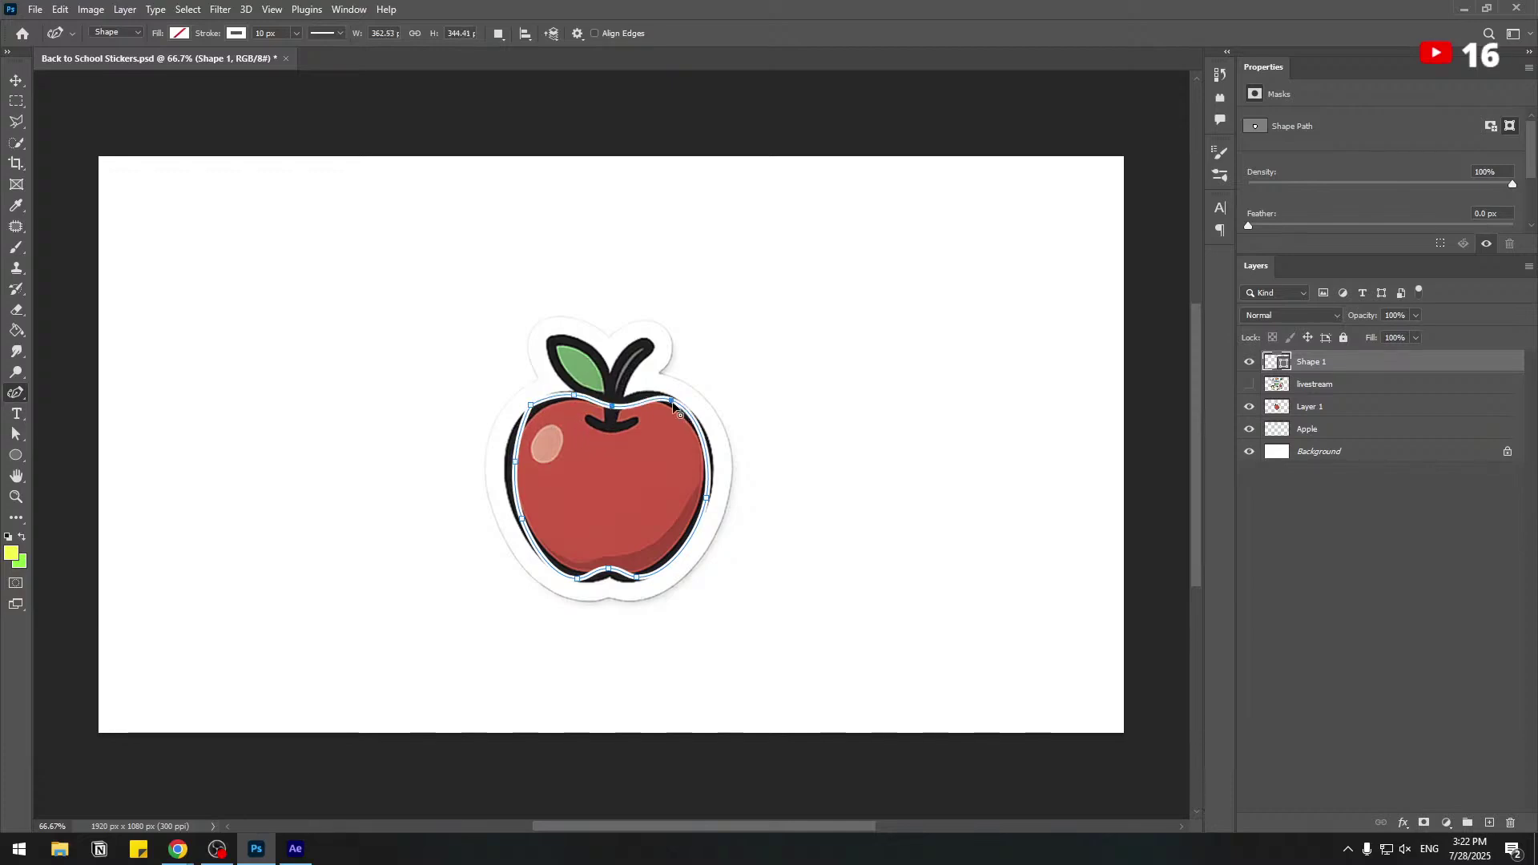
left_click_drag(671, 399, 656, 400)
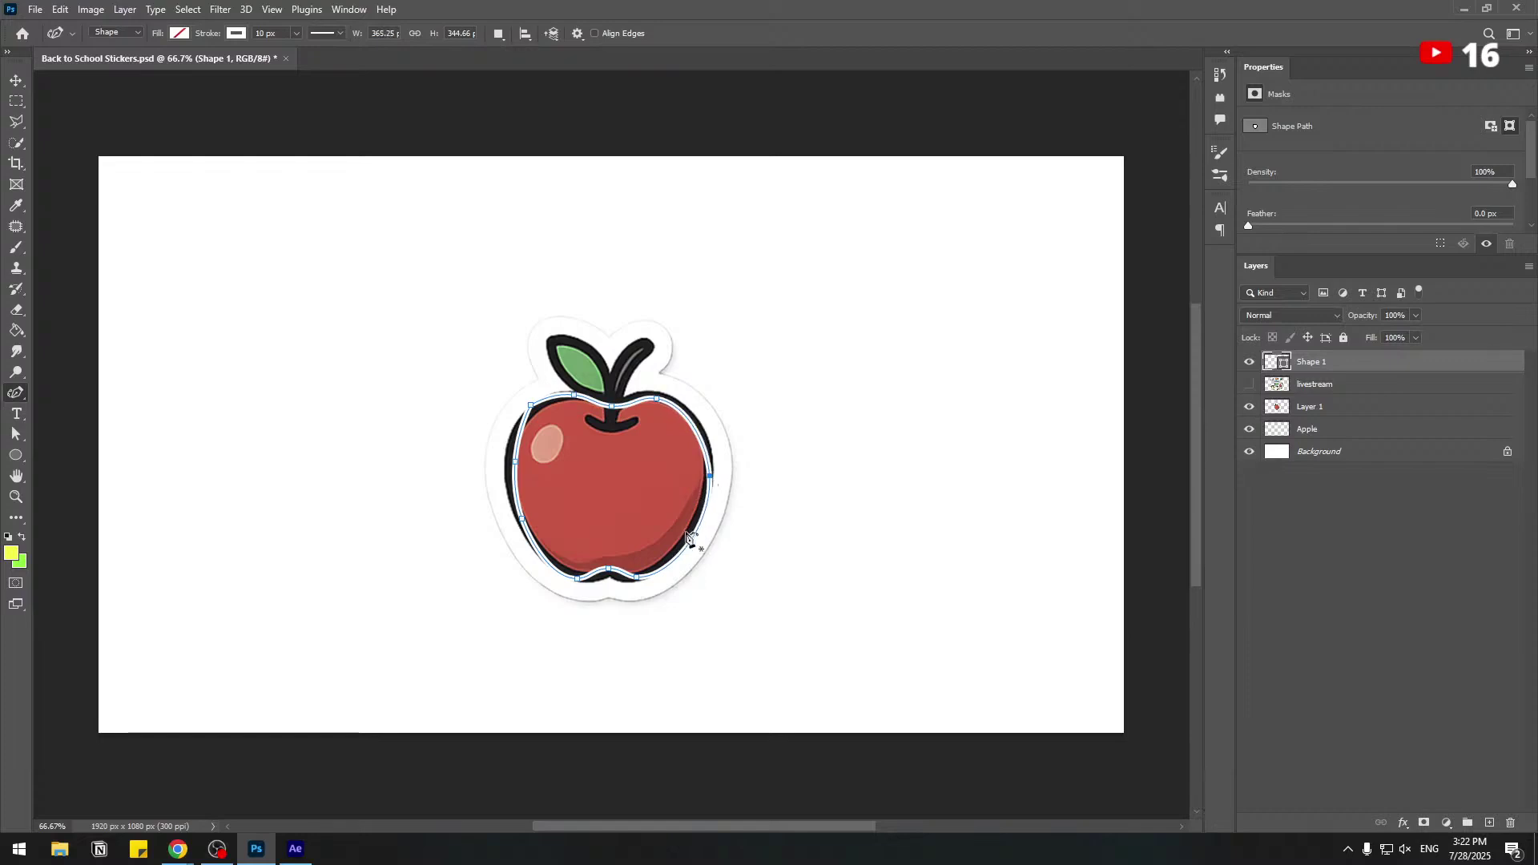
left_click_drag(636, 576, 625, 582)
left_click_drag(608, 569, 611, 573)
left_click_drag(577, 578, 588, 580)
left_click_drag(515, 461, 506, 463)
left_click(537, 413)
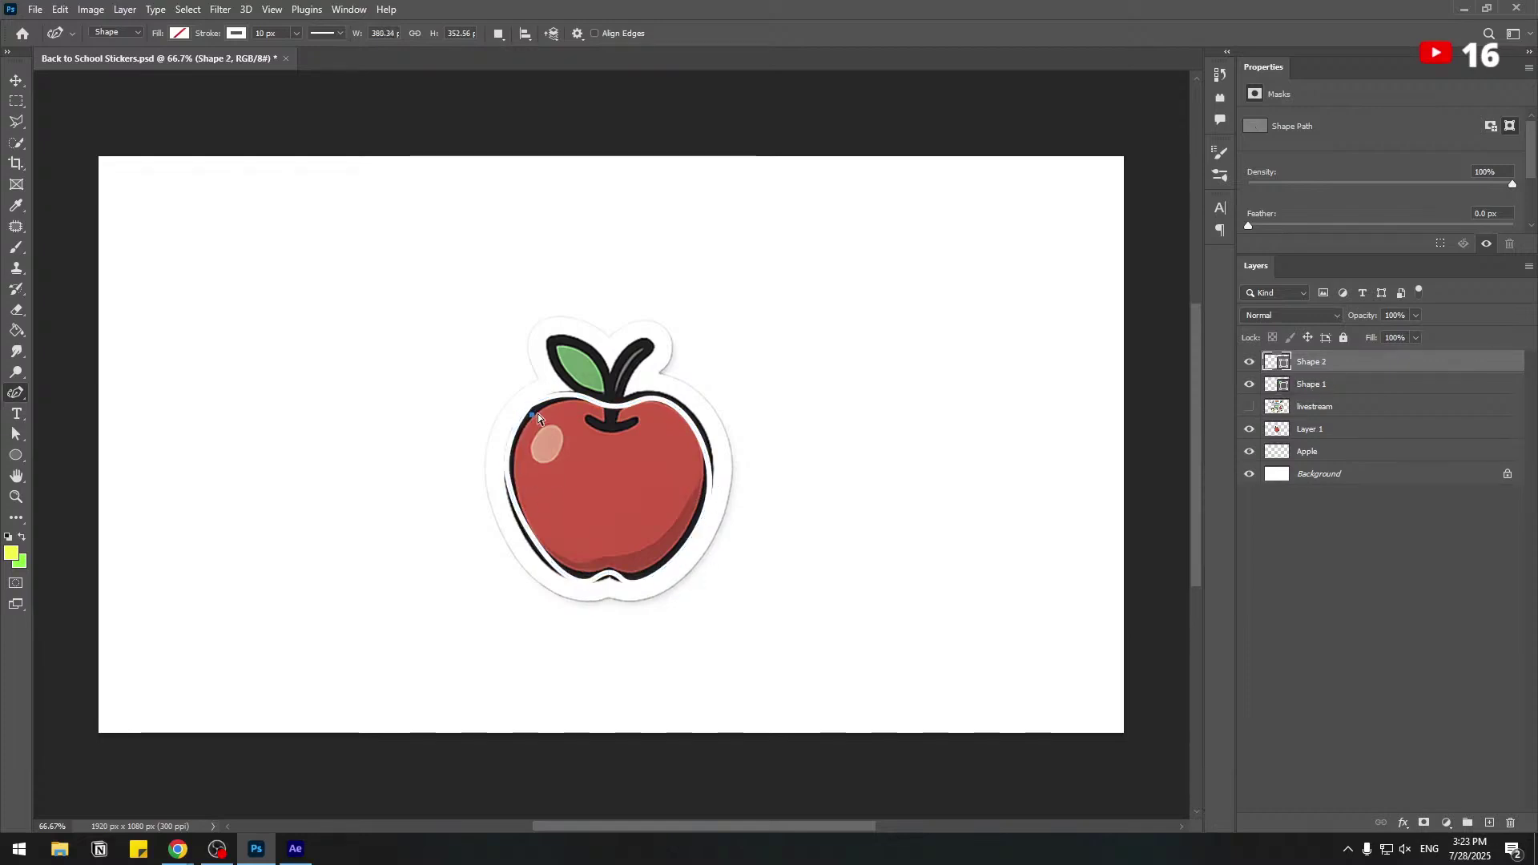
key("ctrl+z")
left_click_drag(530, 404, 530, 410)
left_click_drag(521, 518, 521, 525)
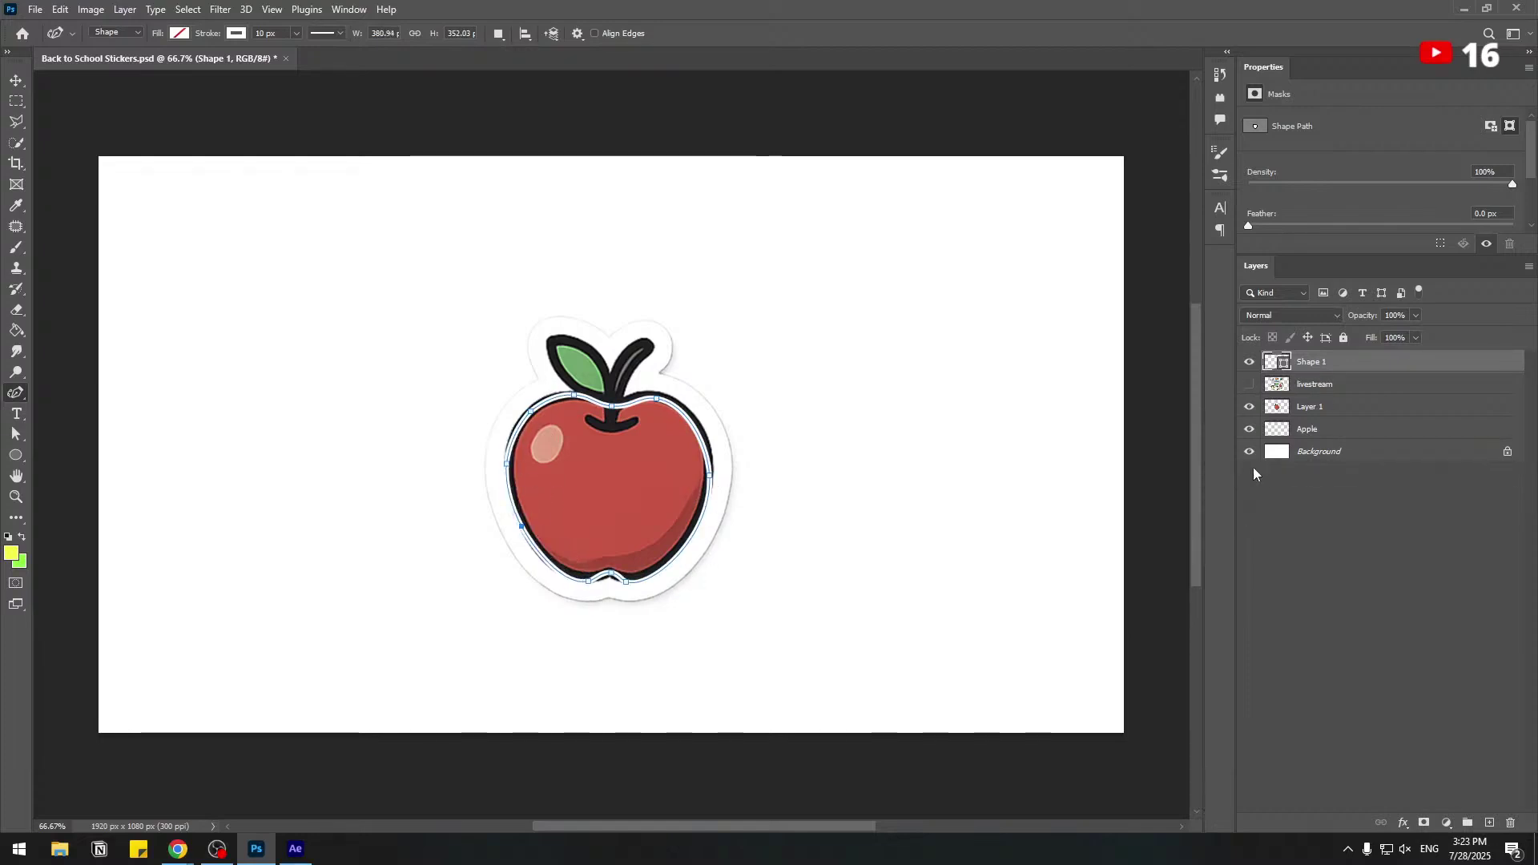
Hide Layer 1 and give the traced apple shape a black stroke 15 px wide.
left_click(1249, 406)
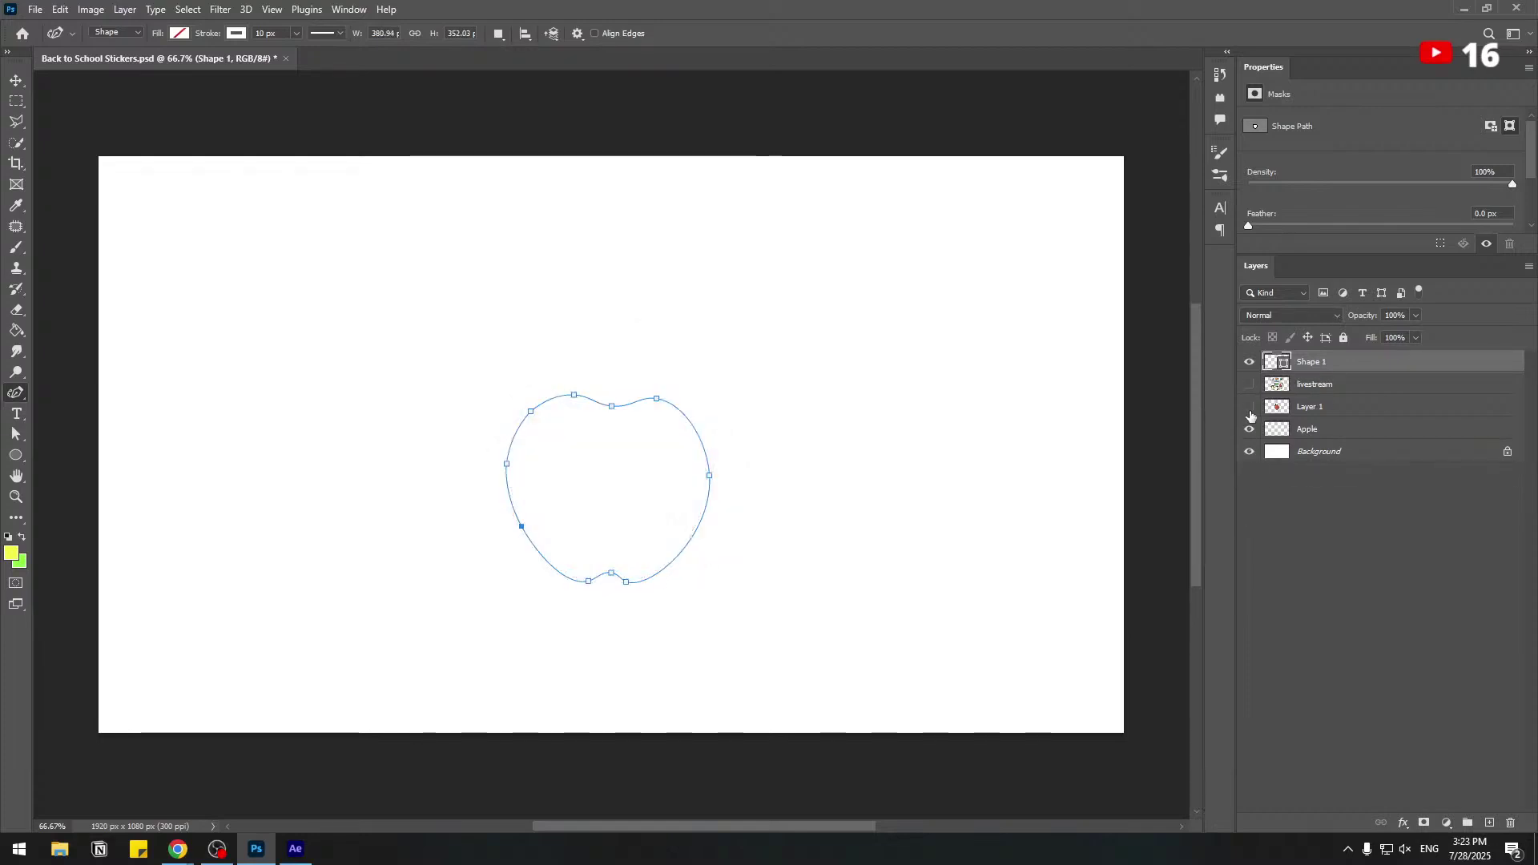
left_click(236, 35)
left_click(335, 64)
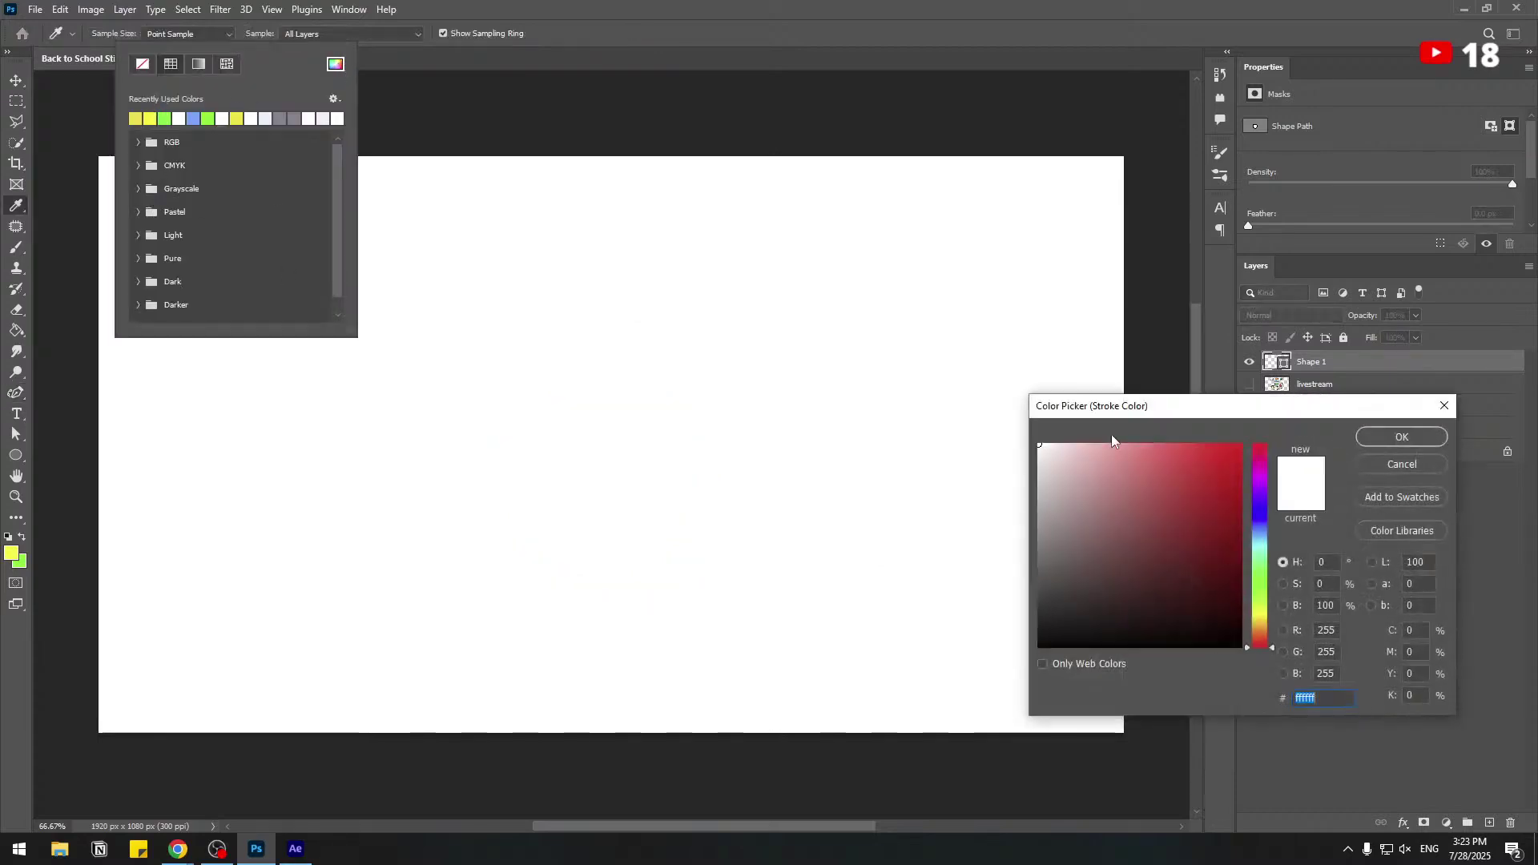
left_click_drag(1099, 606, 917, 662)
left_click(1401, 438)
key("Return")
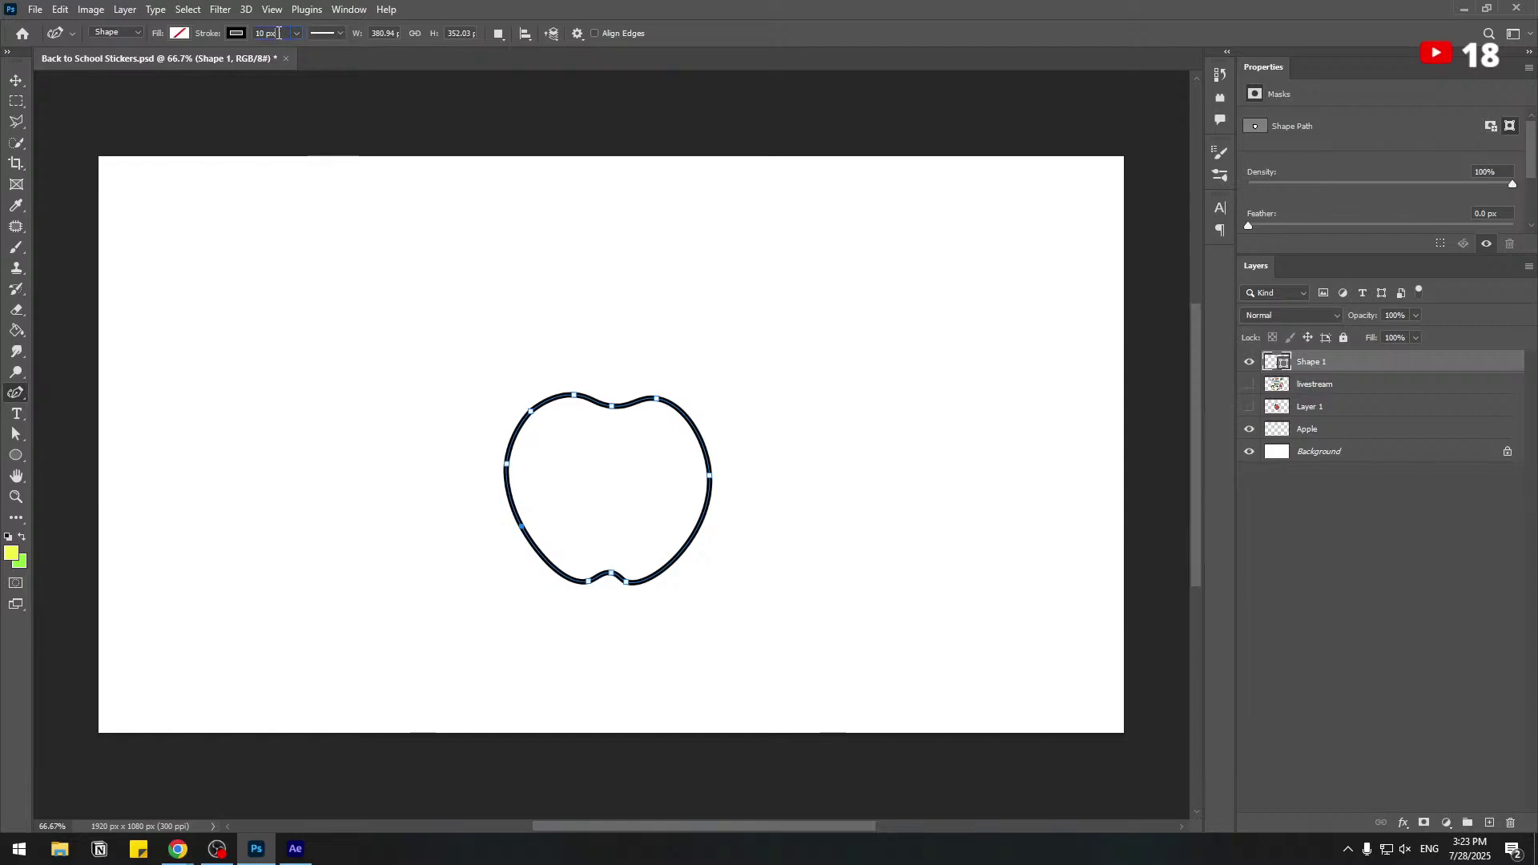
type("15")
key("Return")
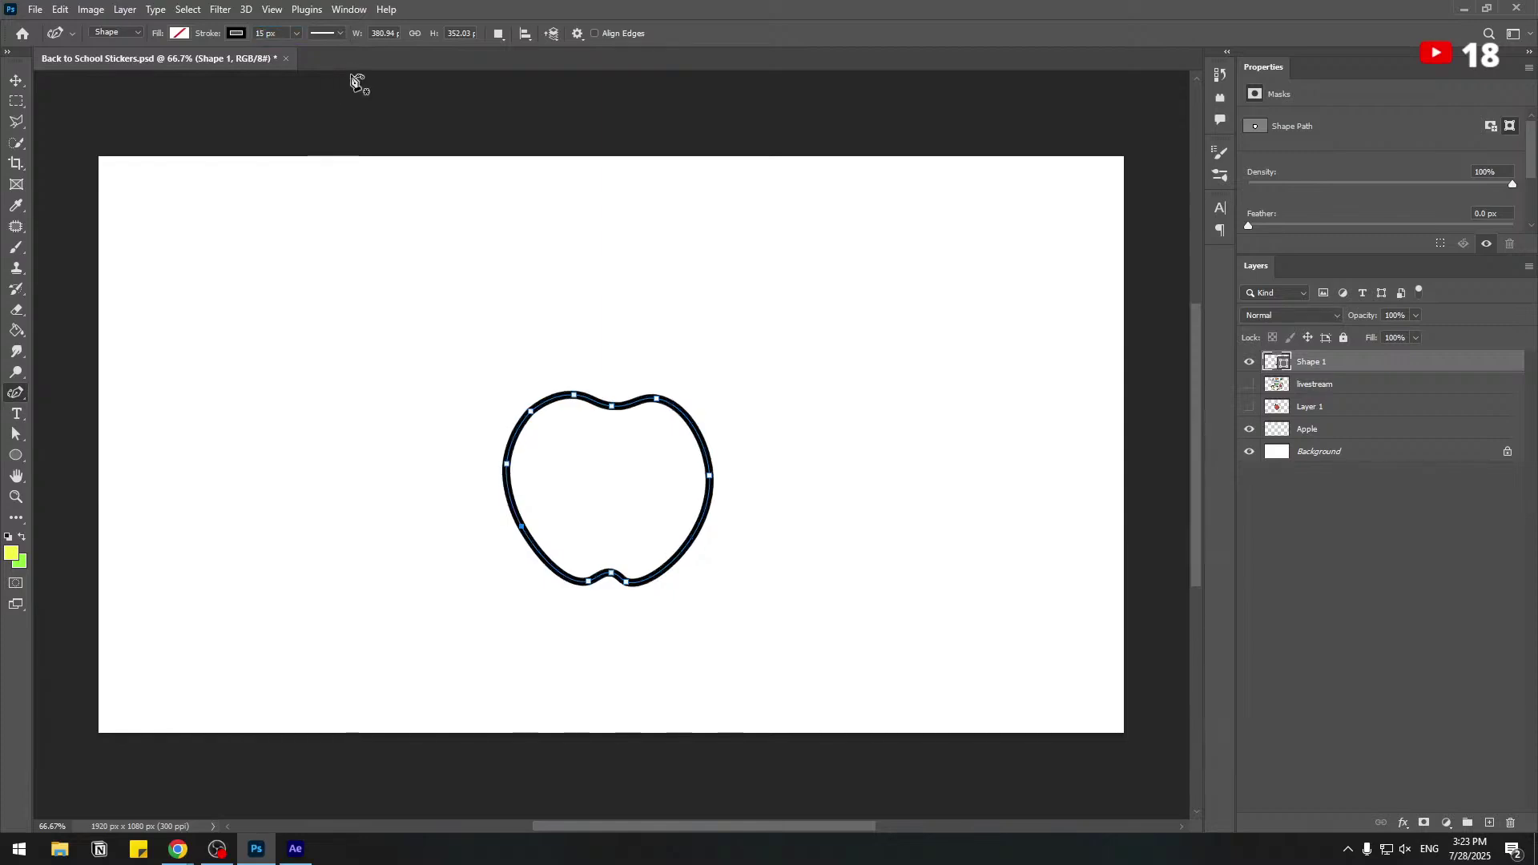
Refine the upper curves of the apple outline by moving and adding anchor points with the pen tools.
key("v")
left_click(340, 83, "ctrl")
key("ctrl+plus")
left_click(517, 391)
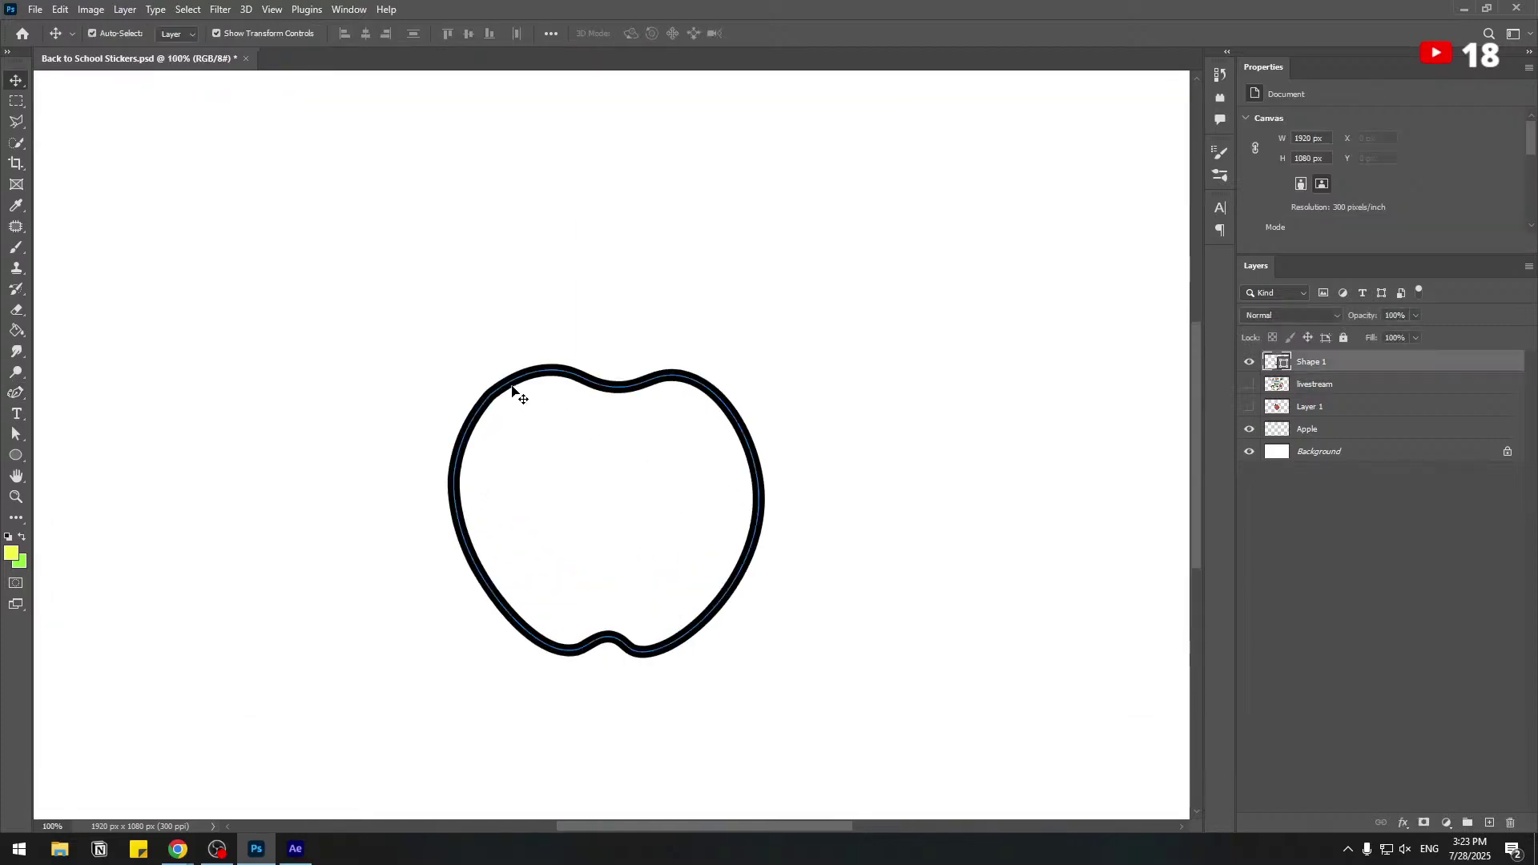
left_click(16, 392)
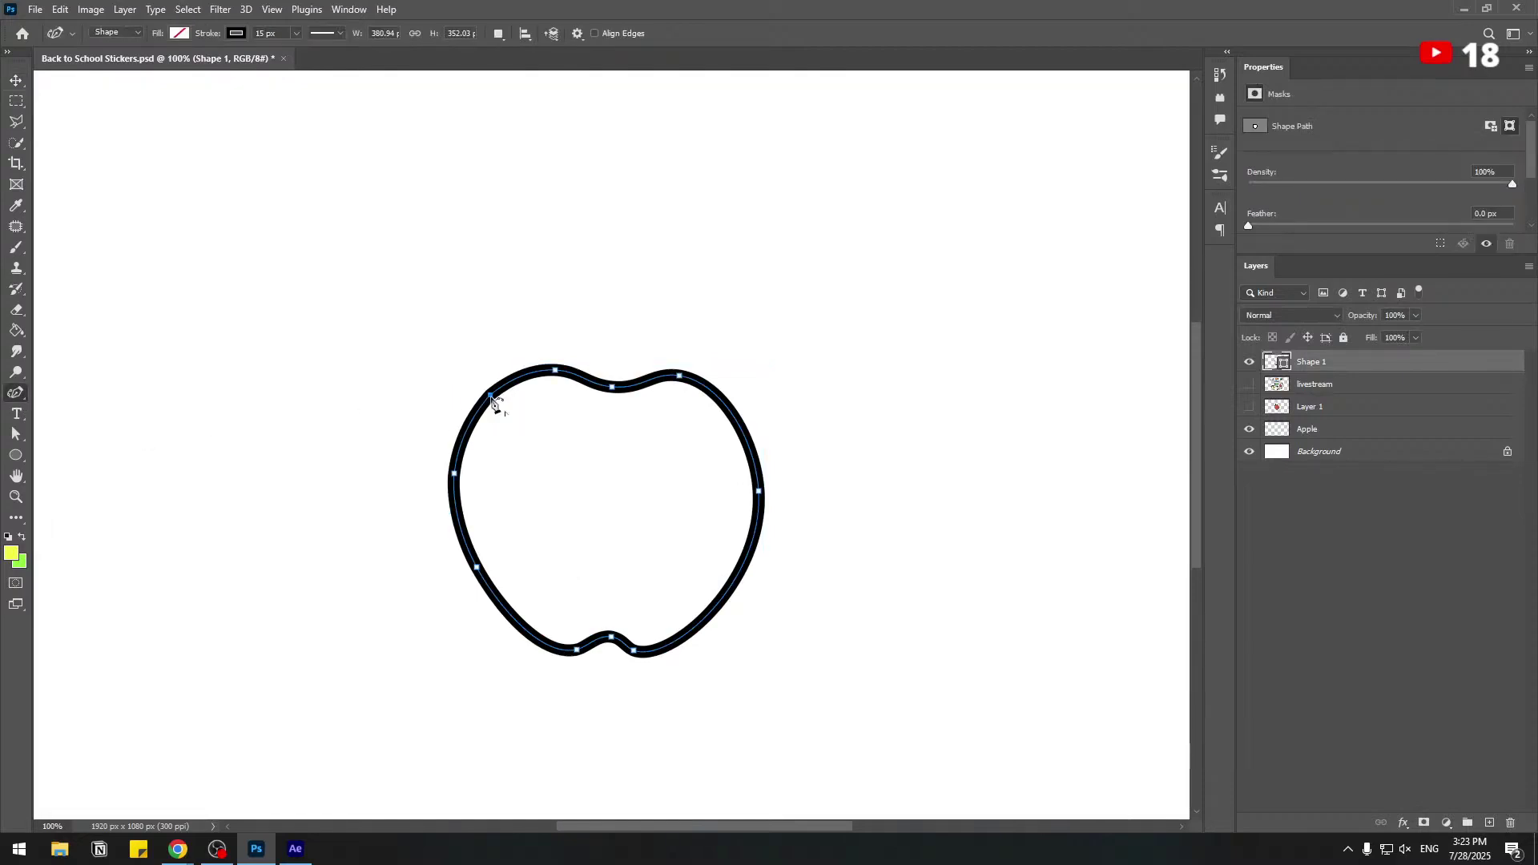
left_click_drag(492, 398, 487, 400)
right_click(26, 395)
left_click(72, 393)
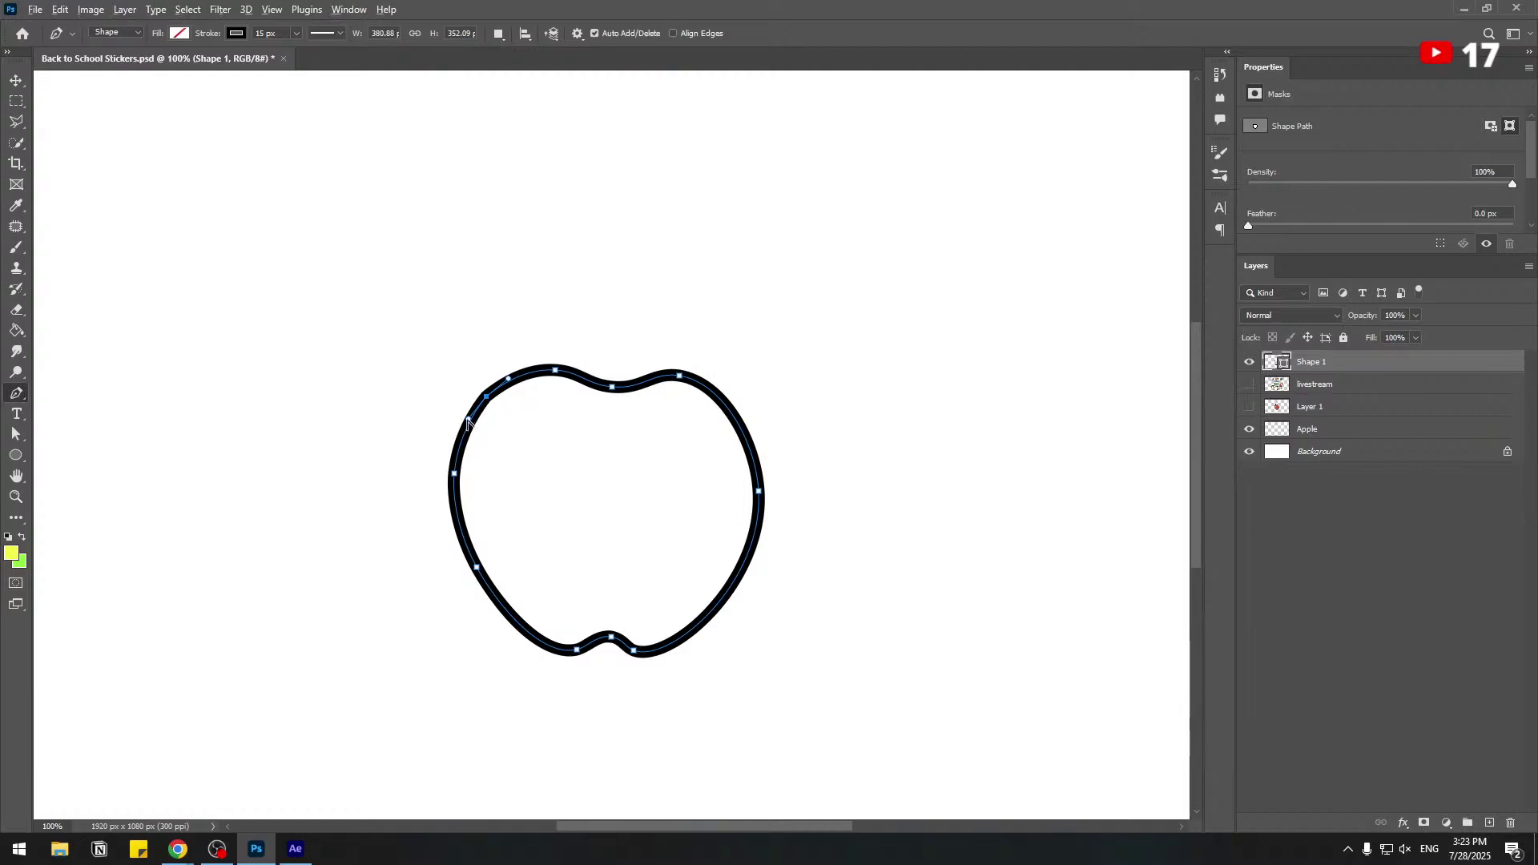
left_click(457, 442)
left_click(465, 424)
mouse_move(680, 382)
left_mouse_down()
mouse_move(657, 380)
mouse_move(733, 390)
left_mouse_up()
key("v")
left_click(971, 379)
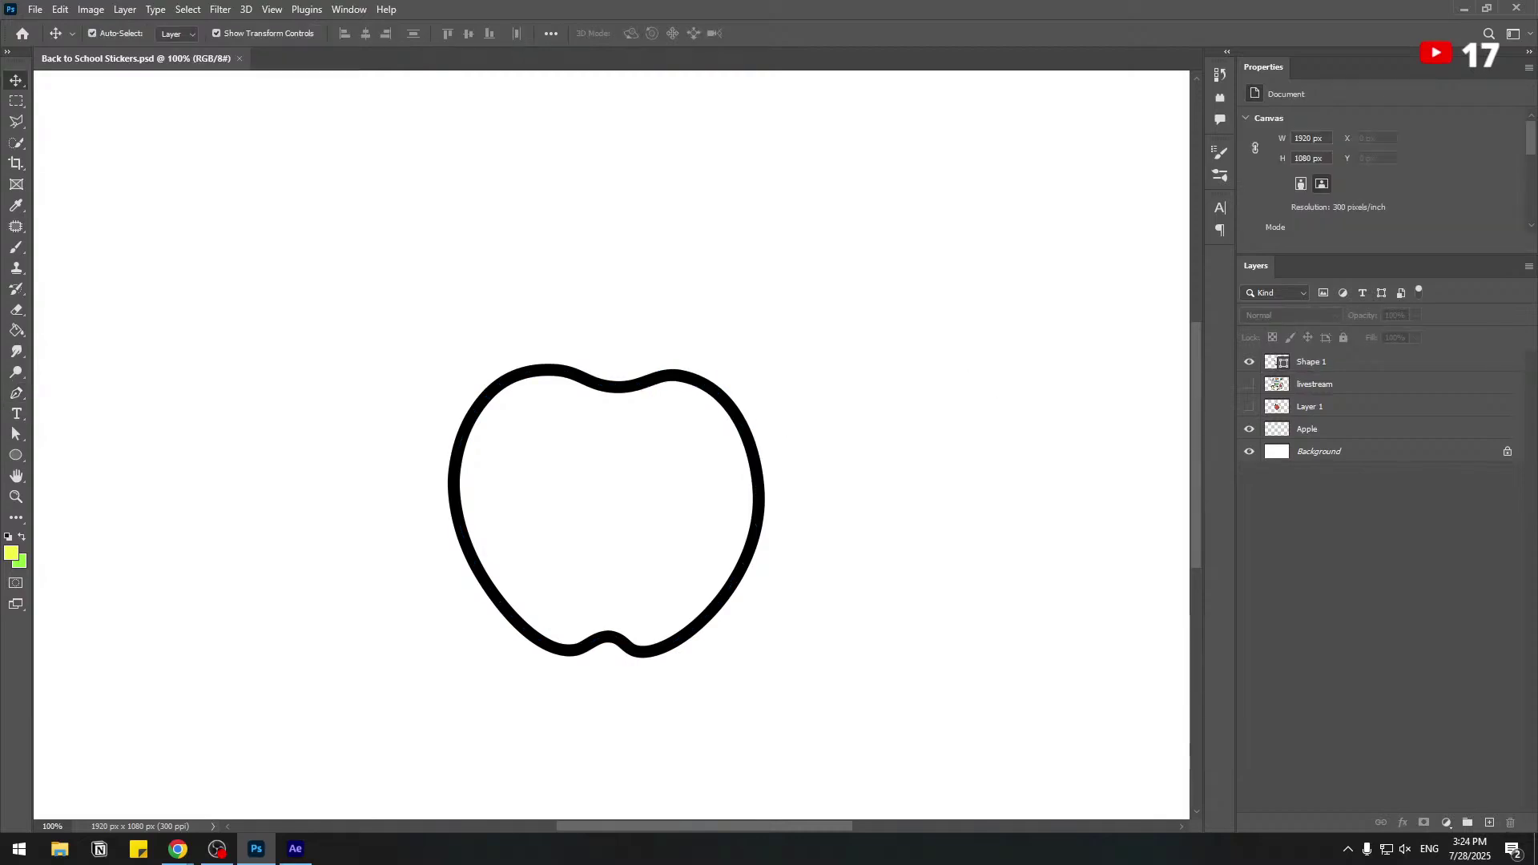
Show Layer 1 and move the reference apple to the right, beside the traced outline.
left_click(1248, 406)
left_click(1310, 406)
left_click_drag(642, 421, 949, 421)
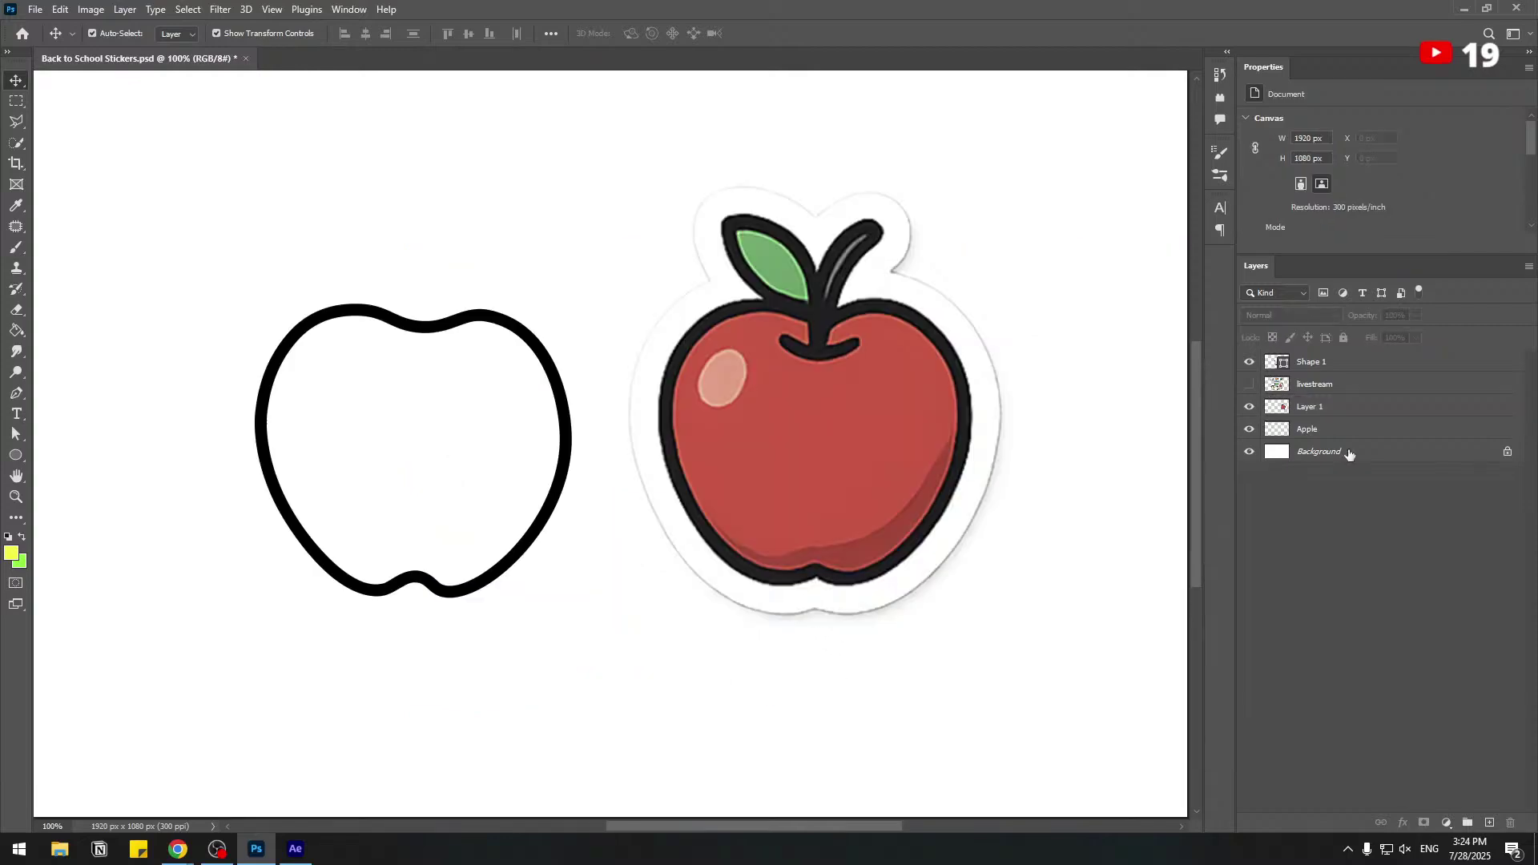
Select the Shape 1 layer and rasterize it for painting with the Brush tool.
left_click(1267, 364)
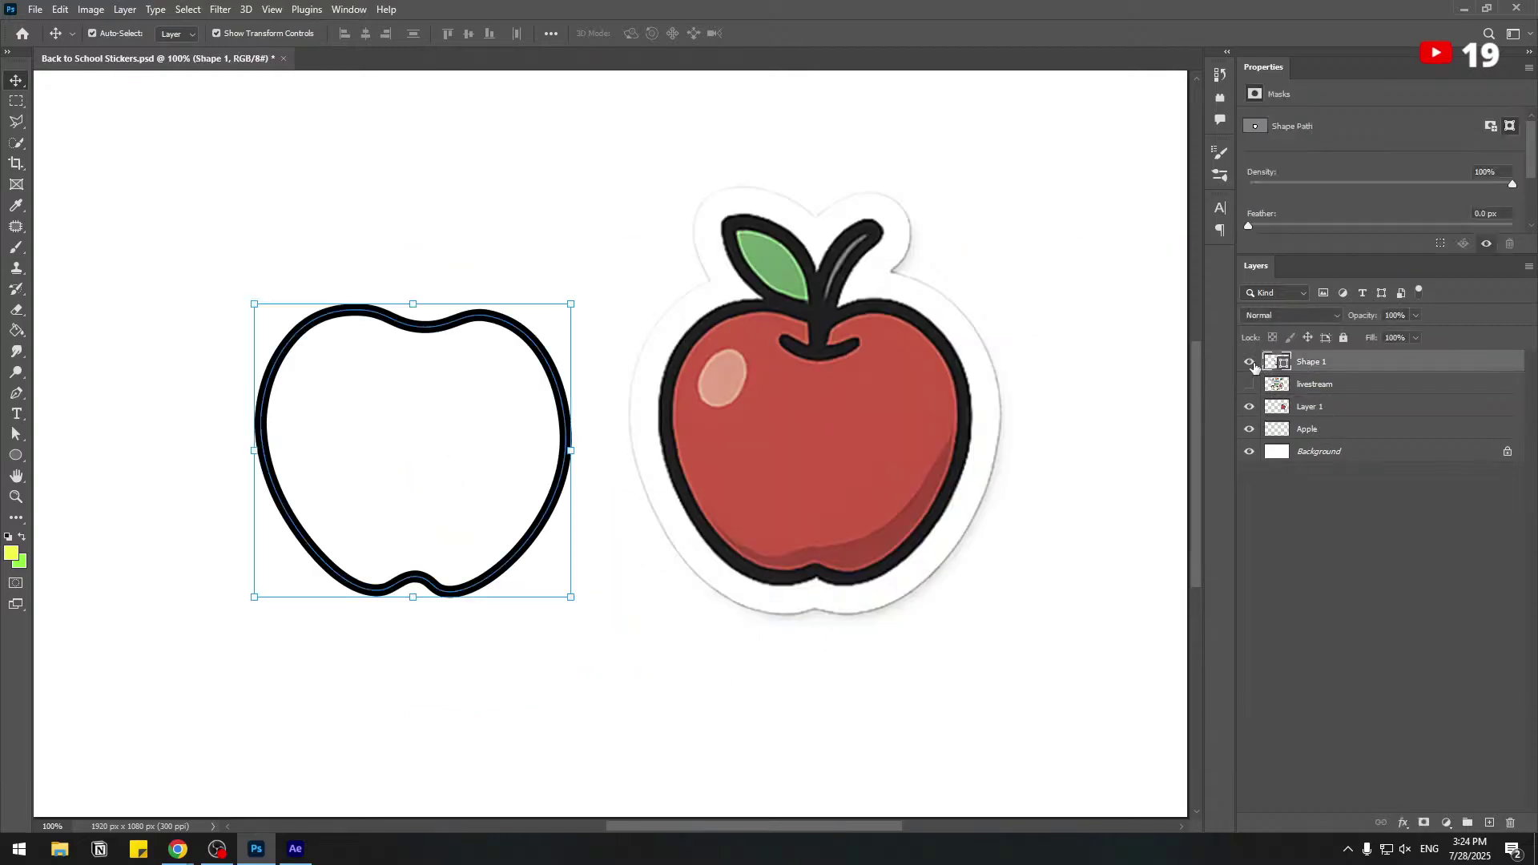
left_click(17, 250)
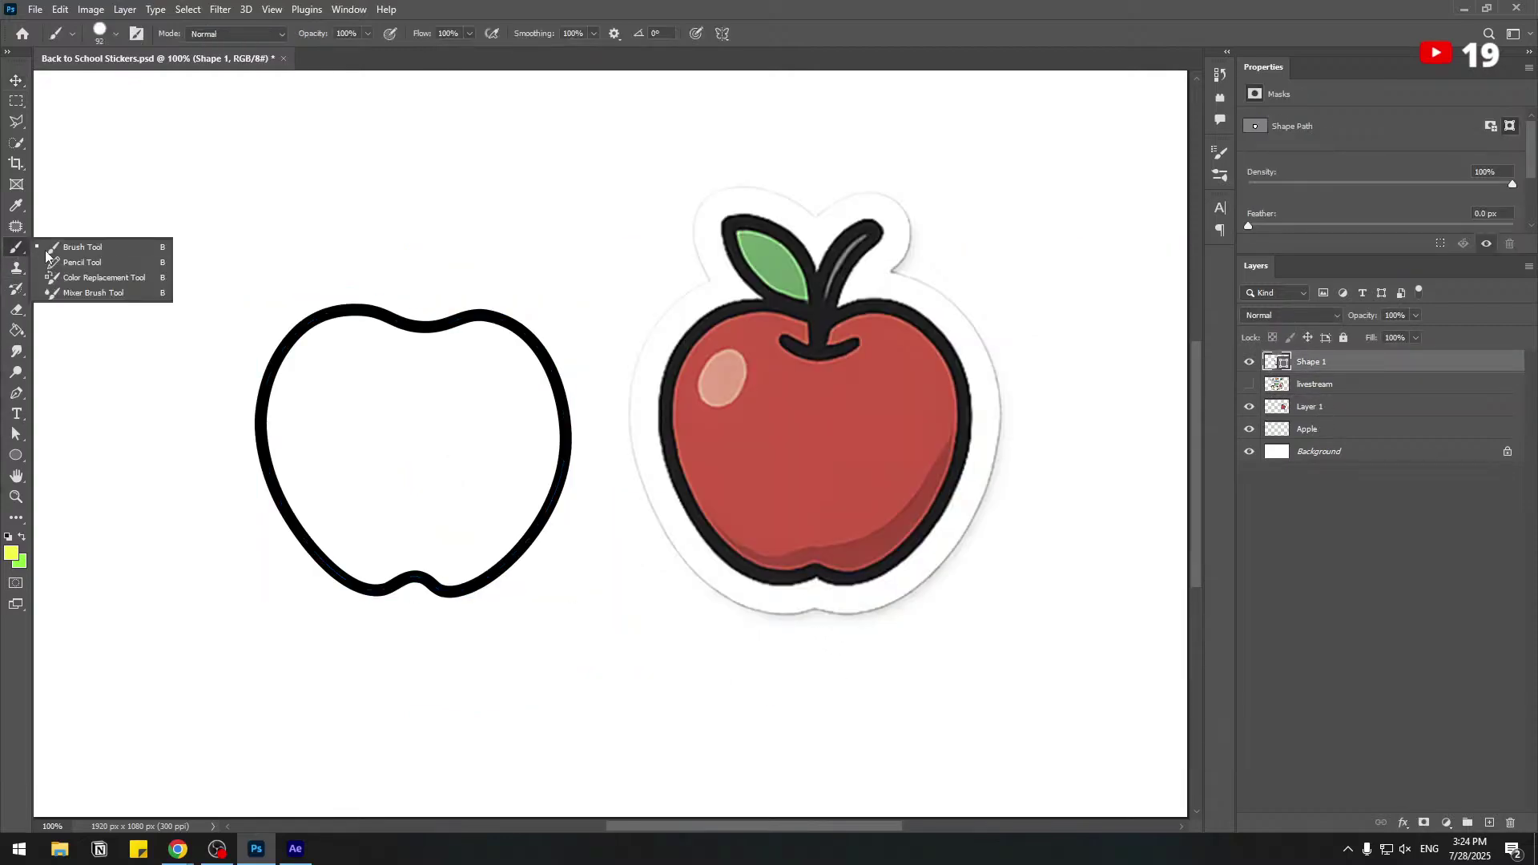
left_click(545, 373)
key("Return")
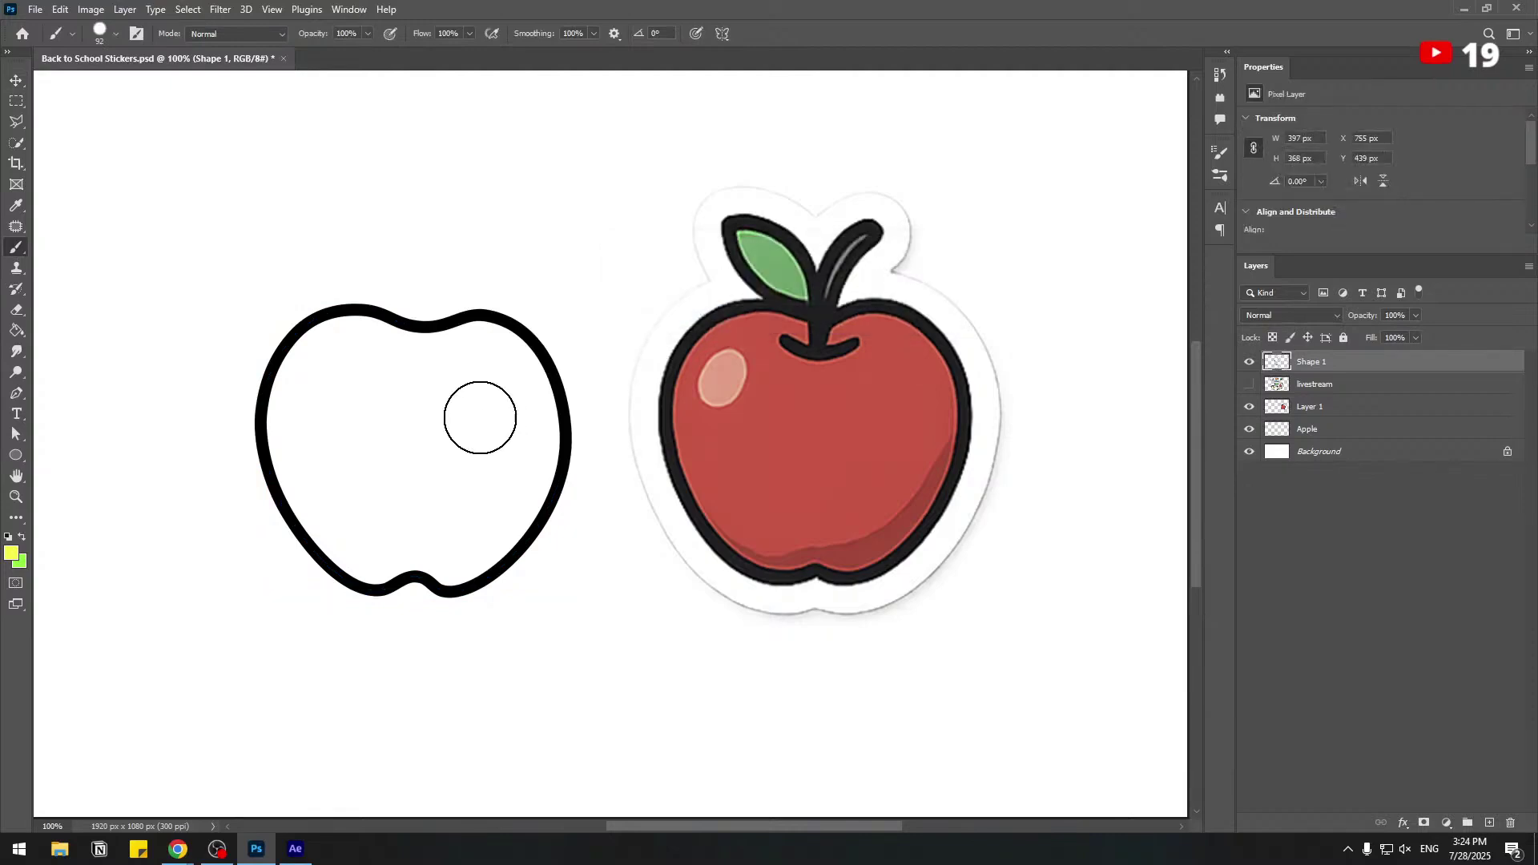
Sample the black outline color and paint a short dimple curve inside the apple's upper part with a 15 px brush.
left_click(549, 347, "alt")
right_click(437, 372)
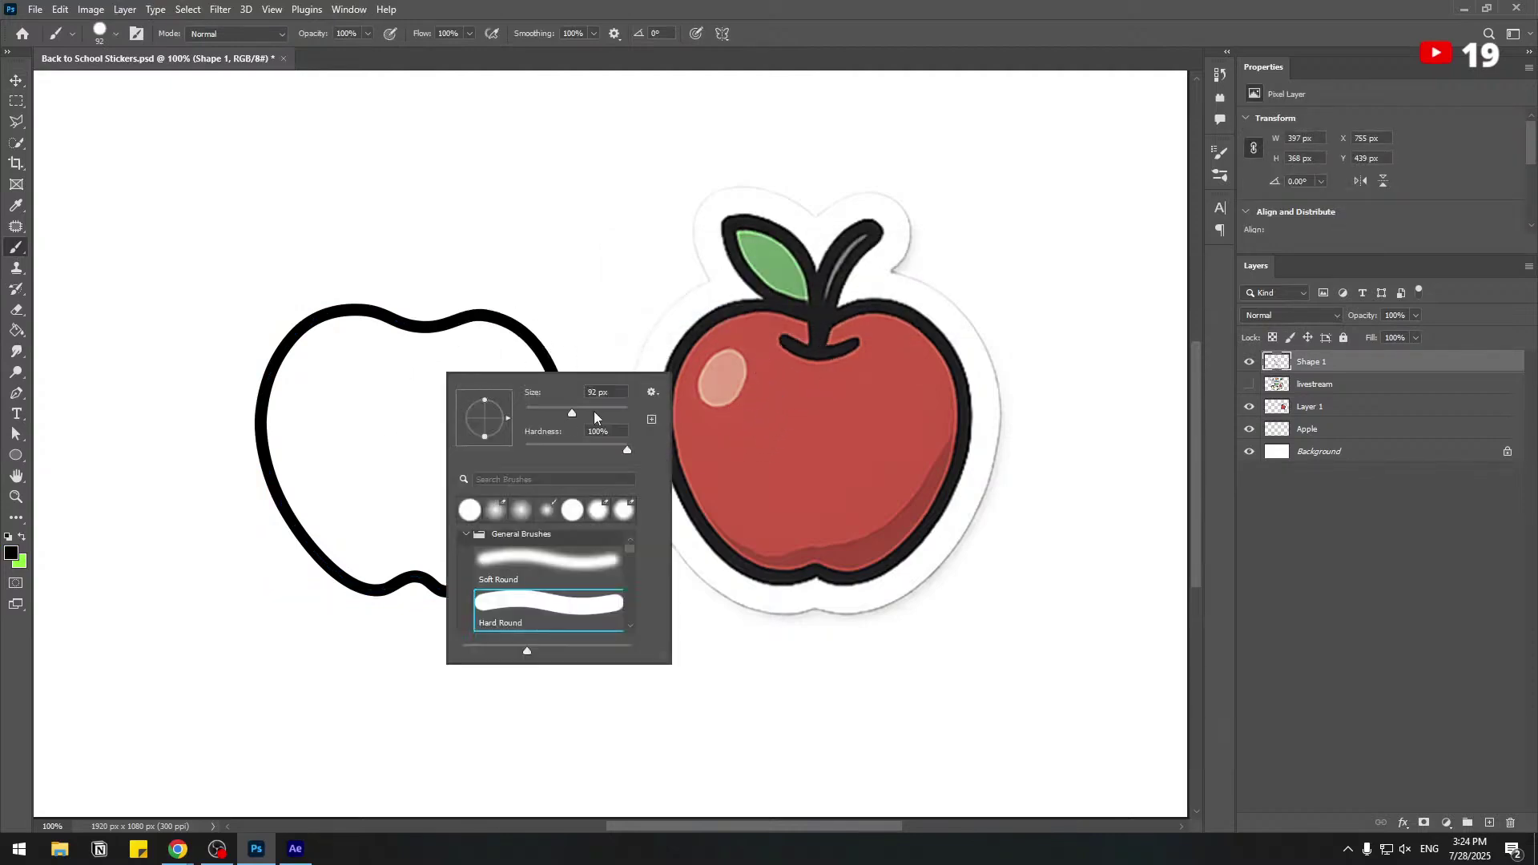
key("Return")
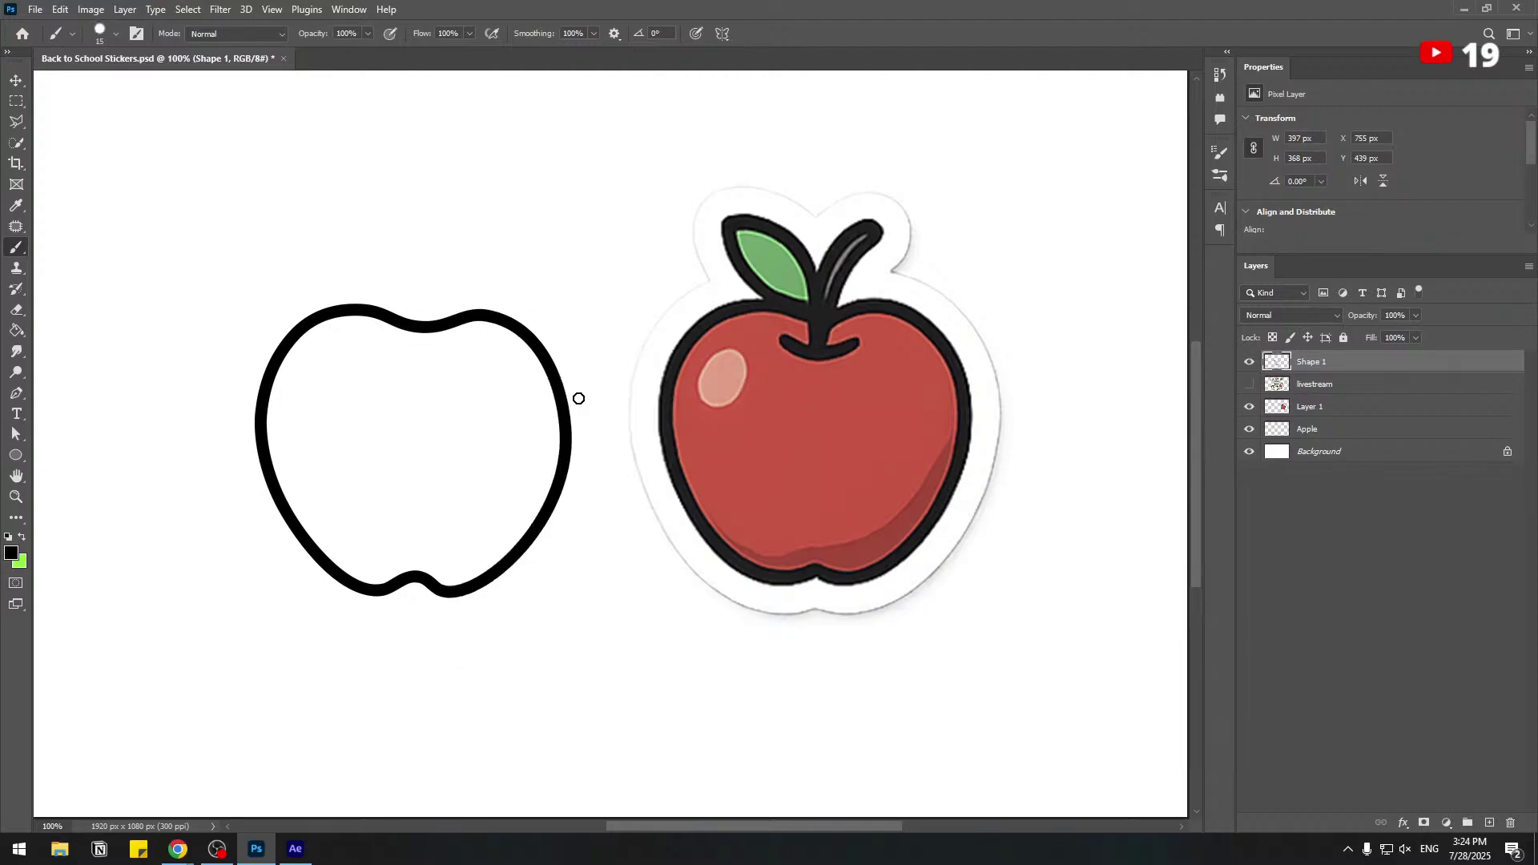
left_click_drag(380, 366, 446, 371)
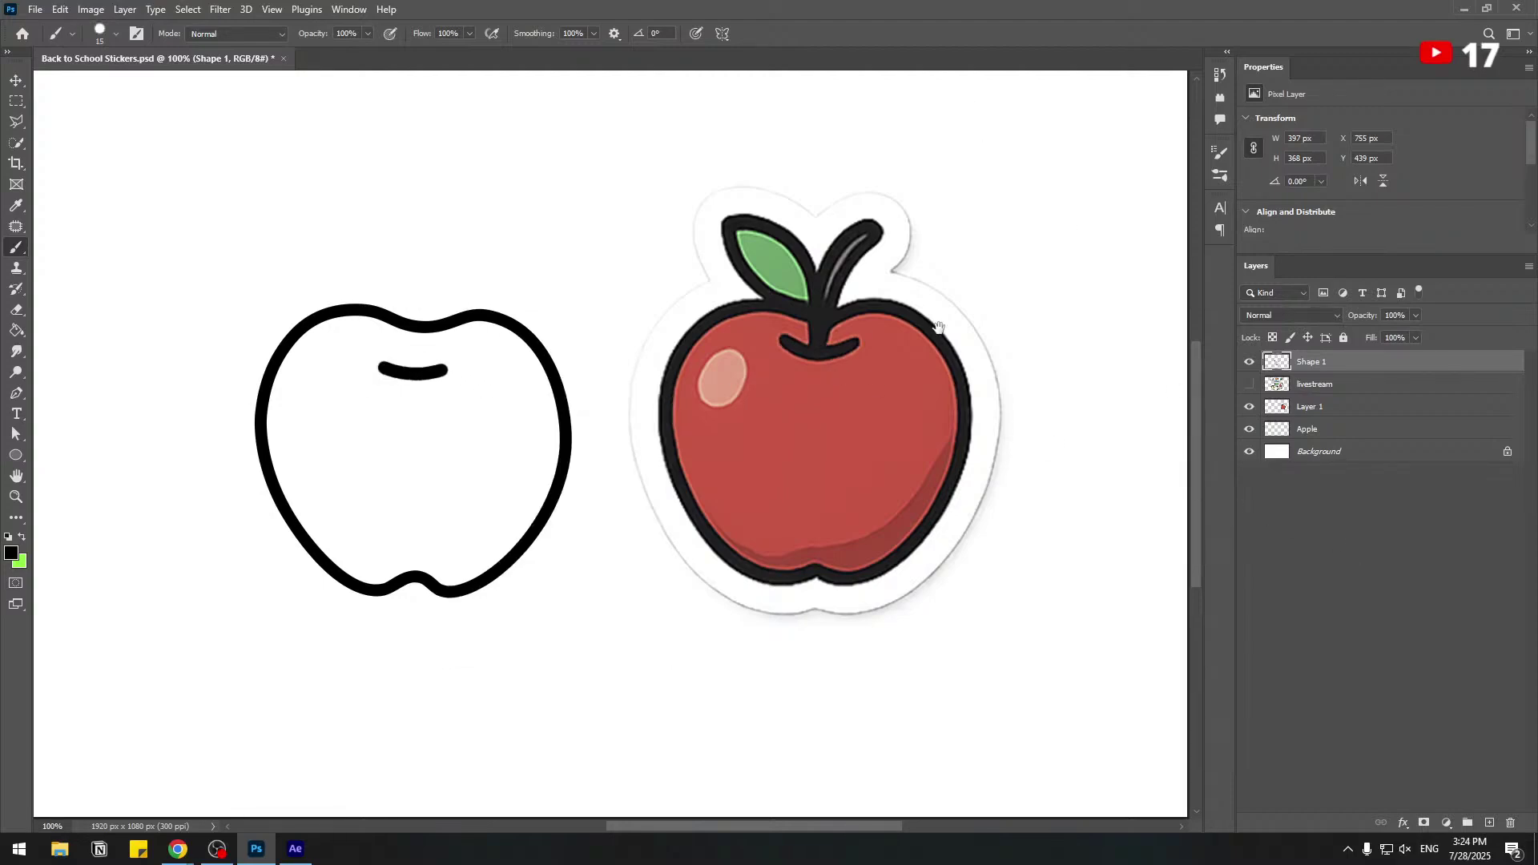
Add a new layer and trace the reference apple's leaf and stem outlines on it with the black 15 px brush.
left_click_drag(938, 328, 902, 317)
left_click(1402, 800)
left_click(1490, 825)
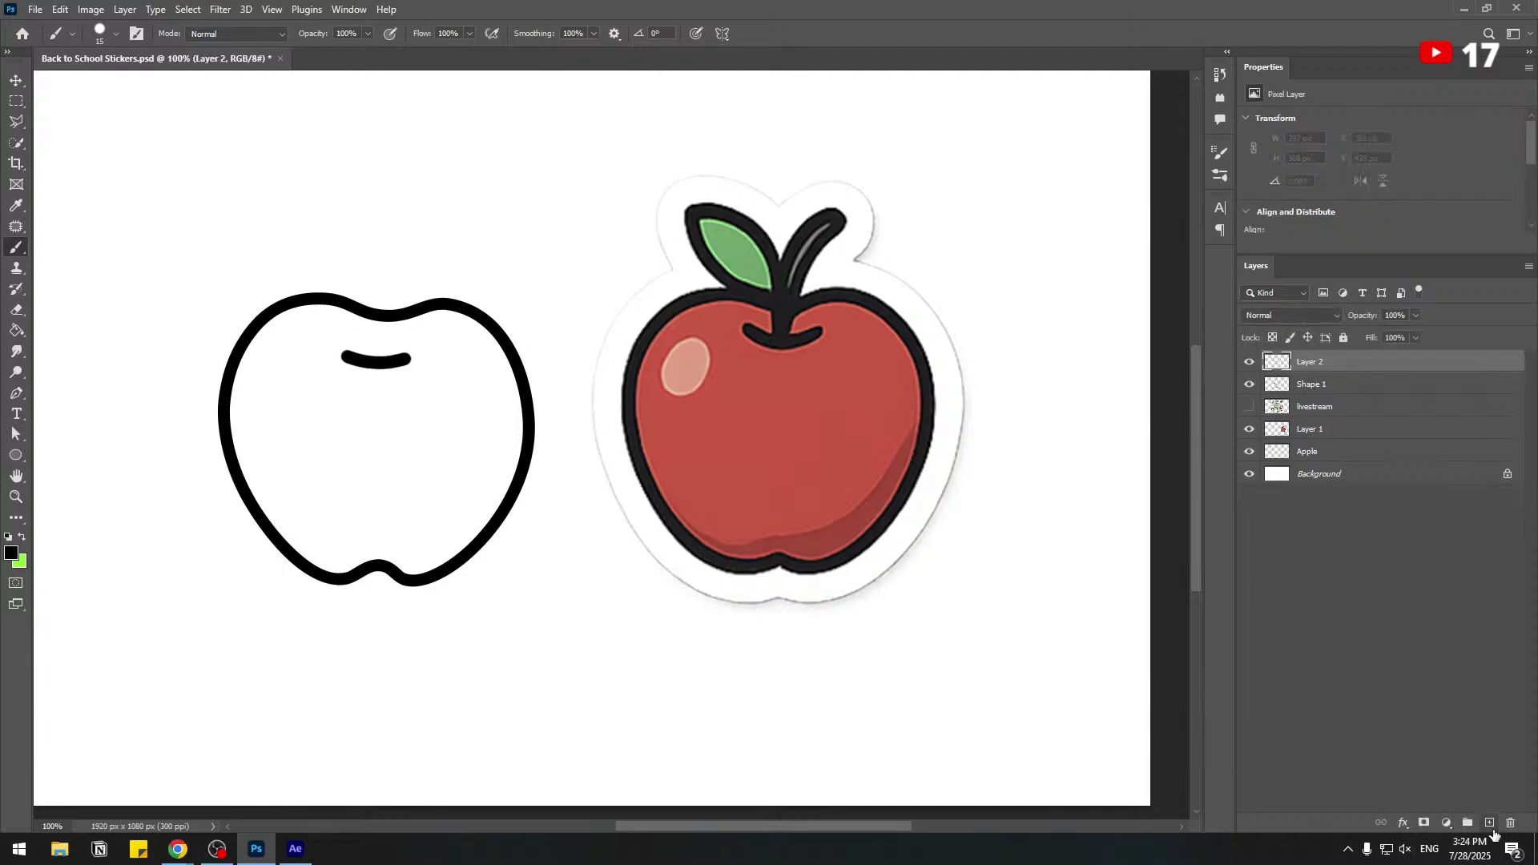
key("ctrl+plus")
key("ctrl+plus")
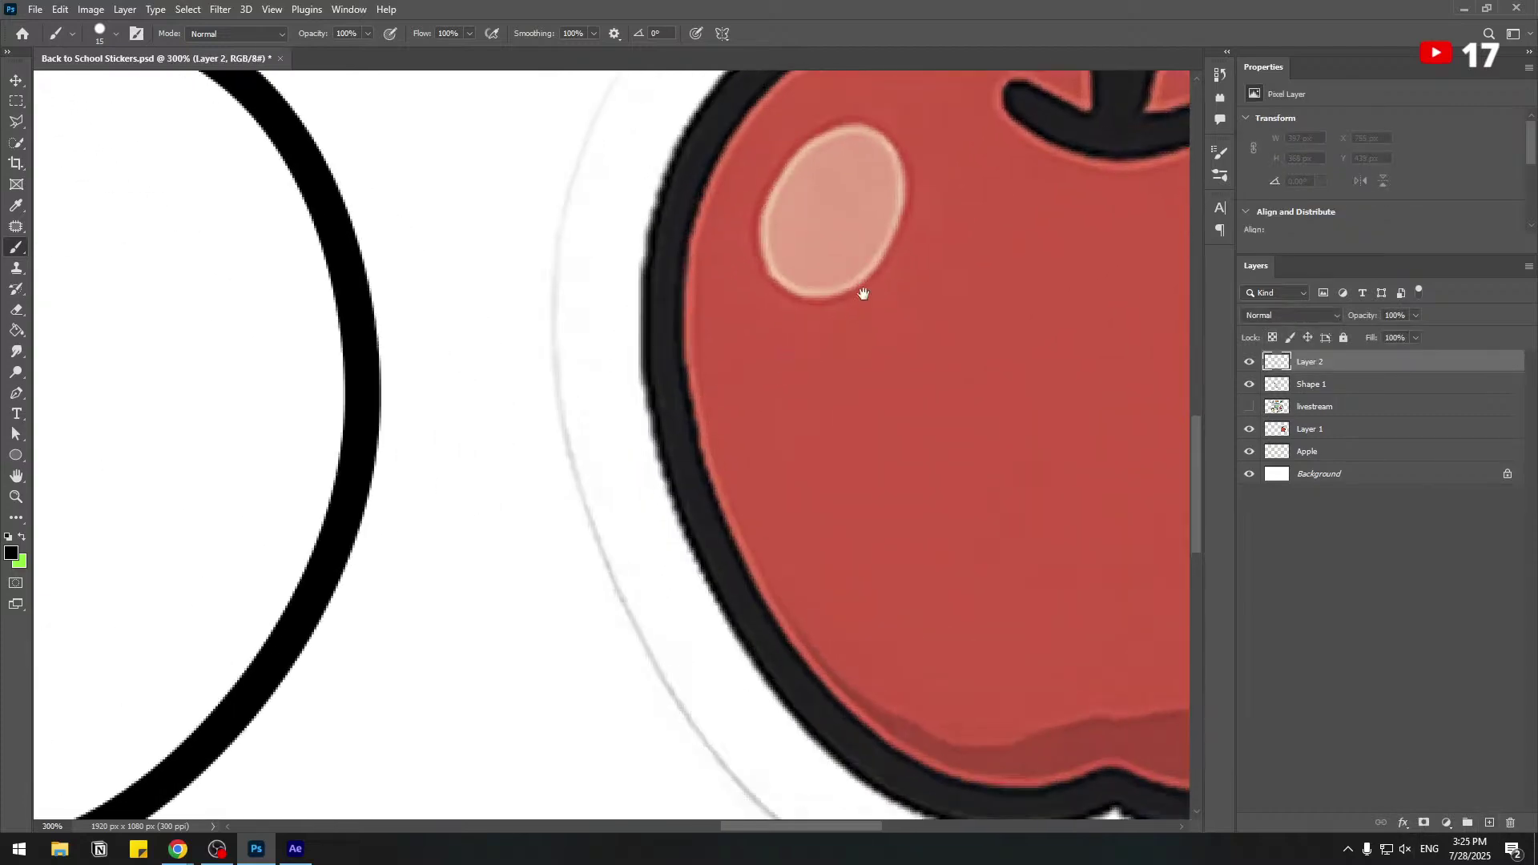
left_click_drag(1033, 120, 401, 500)
mouse_move(470, 490)
left_mouse_down()
mouse_move(488, 280)
mouse_move(626, 130)
mouse_move(671, 160)
mouse_move(578, 270)
mouse_move(487, 425)
mouse_move(454, 534)
left_mouse_up()
mouse_move(474, 325)
left_mouse_down()
mouse_move(587, 387)
mouse_move(326, 180)
mouse_move(376, 368)
mouse_move(616, 497)
left_mouse_up()
Move the traced leaf and stem from the reference onto the top center of the outlined apple.
key("v")
scroll(615, 497, "down", 4)
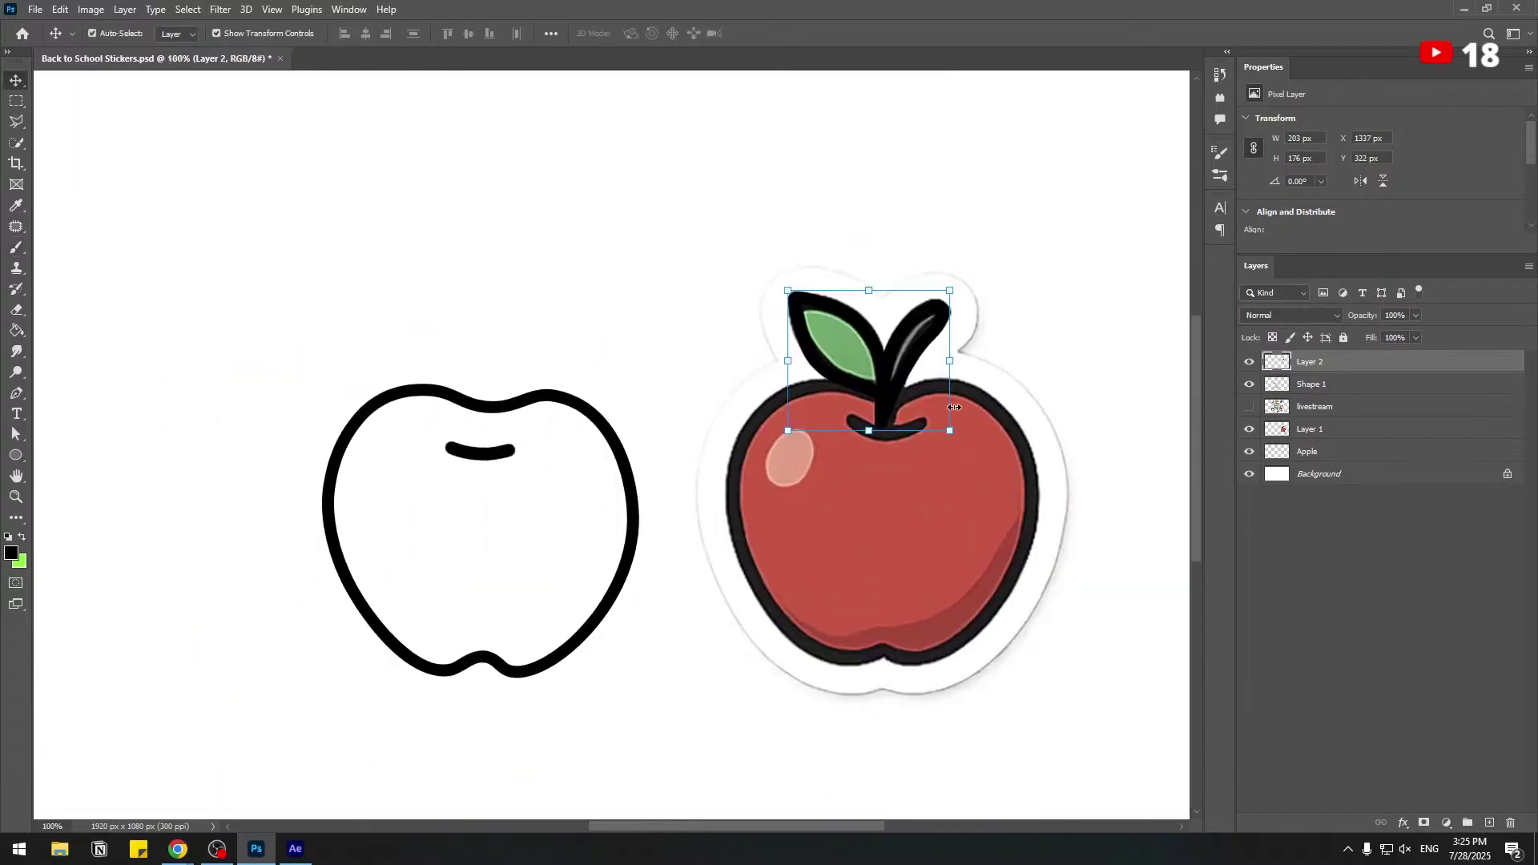
left_click_drag(881, 398, 487, 405)
left_click_drag(487, 406, 487, 383)
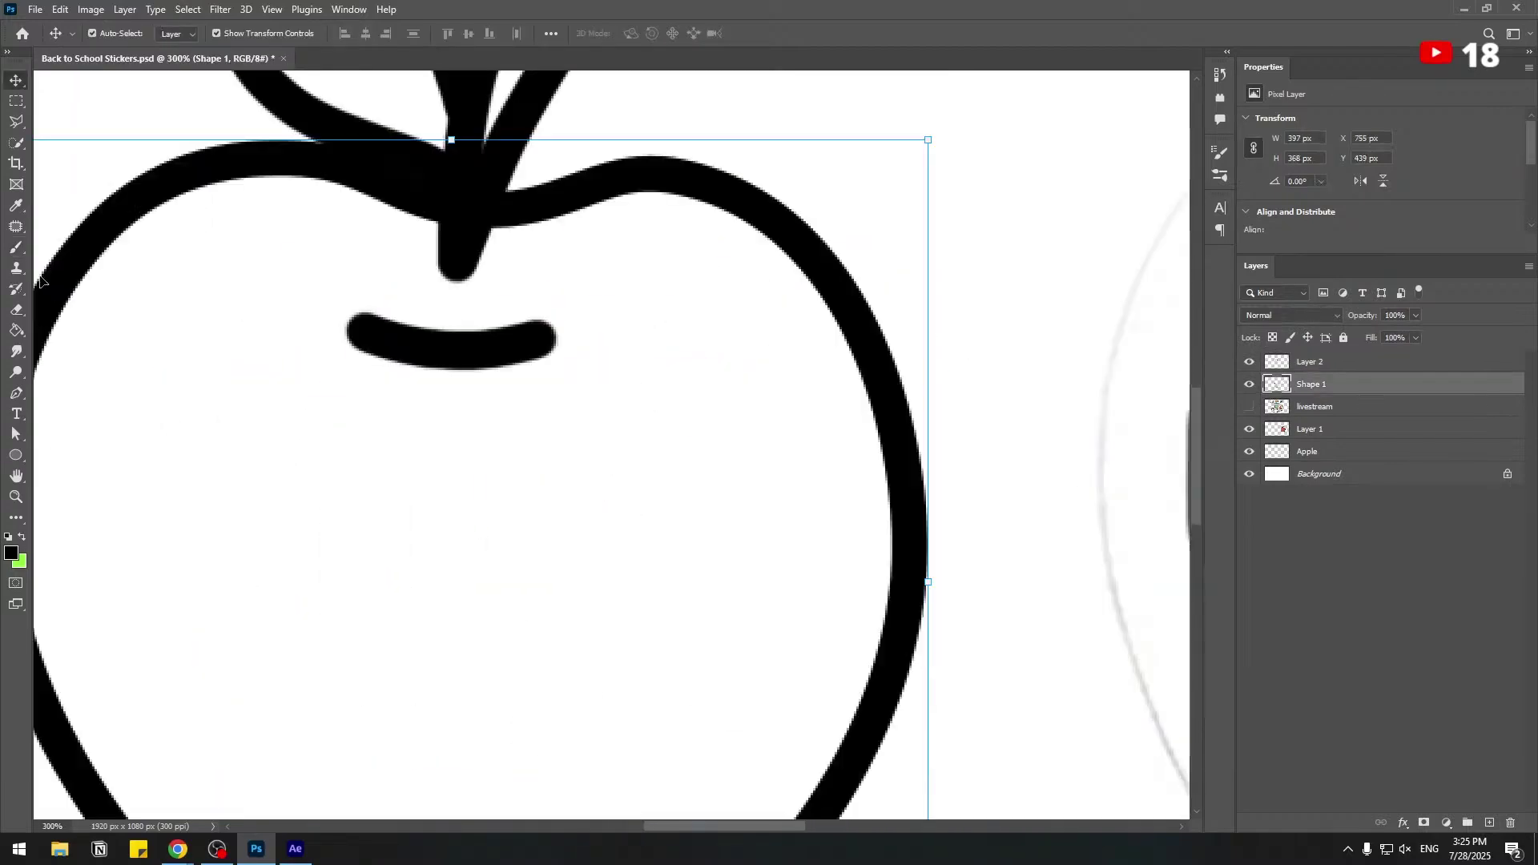
Erase the short dimple curve below the stem on the Shape 1 layer with the Eraser tool.
right_click(17, 313)
left_click(65, 309)
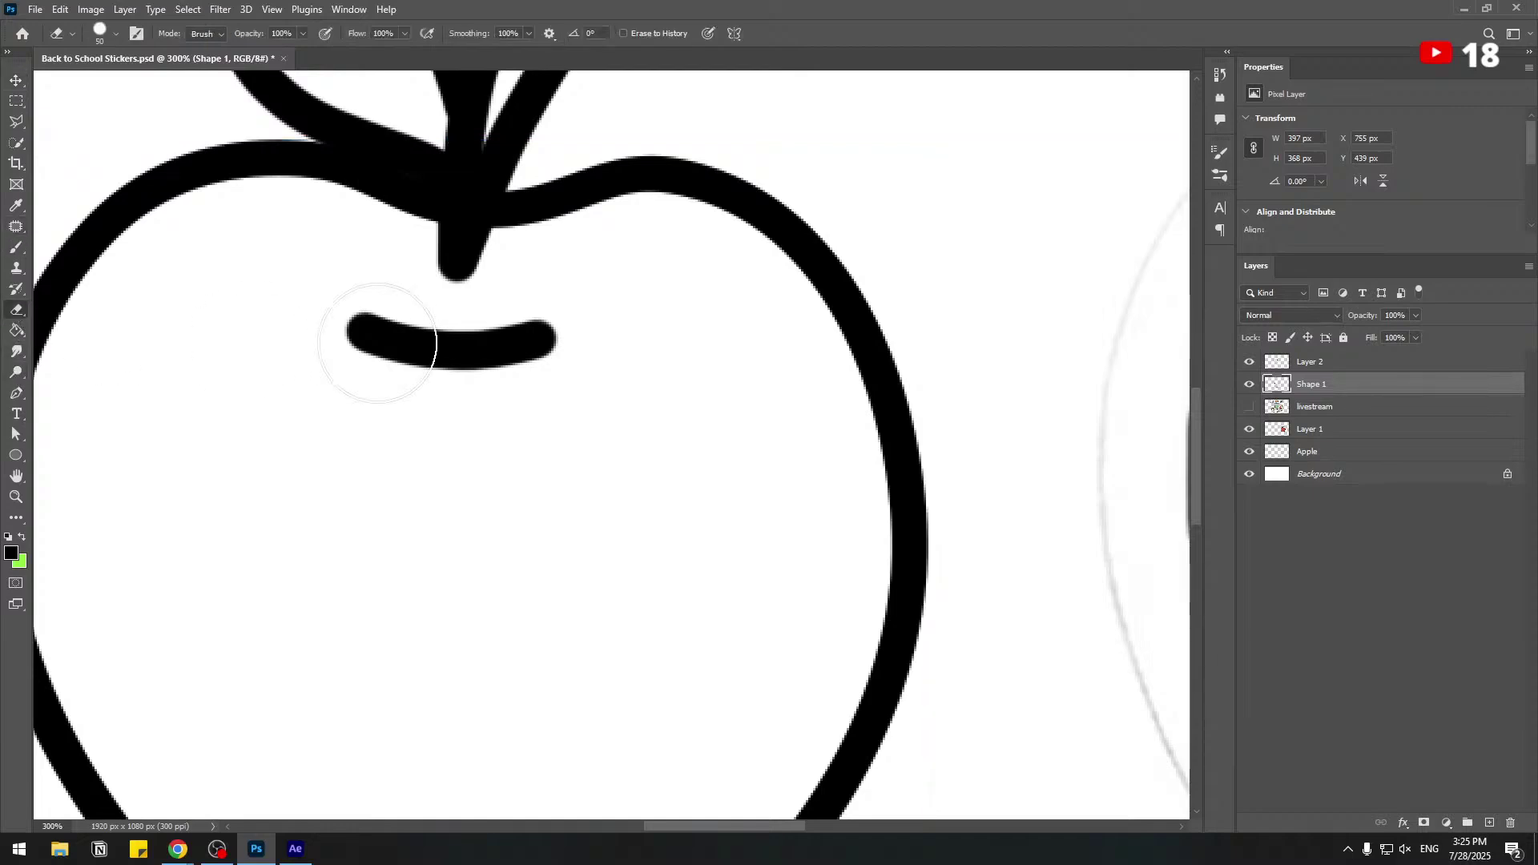
left_click_drag(380, 343, 615, 339)
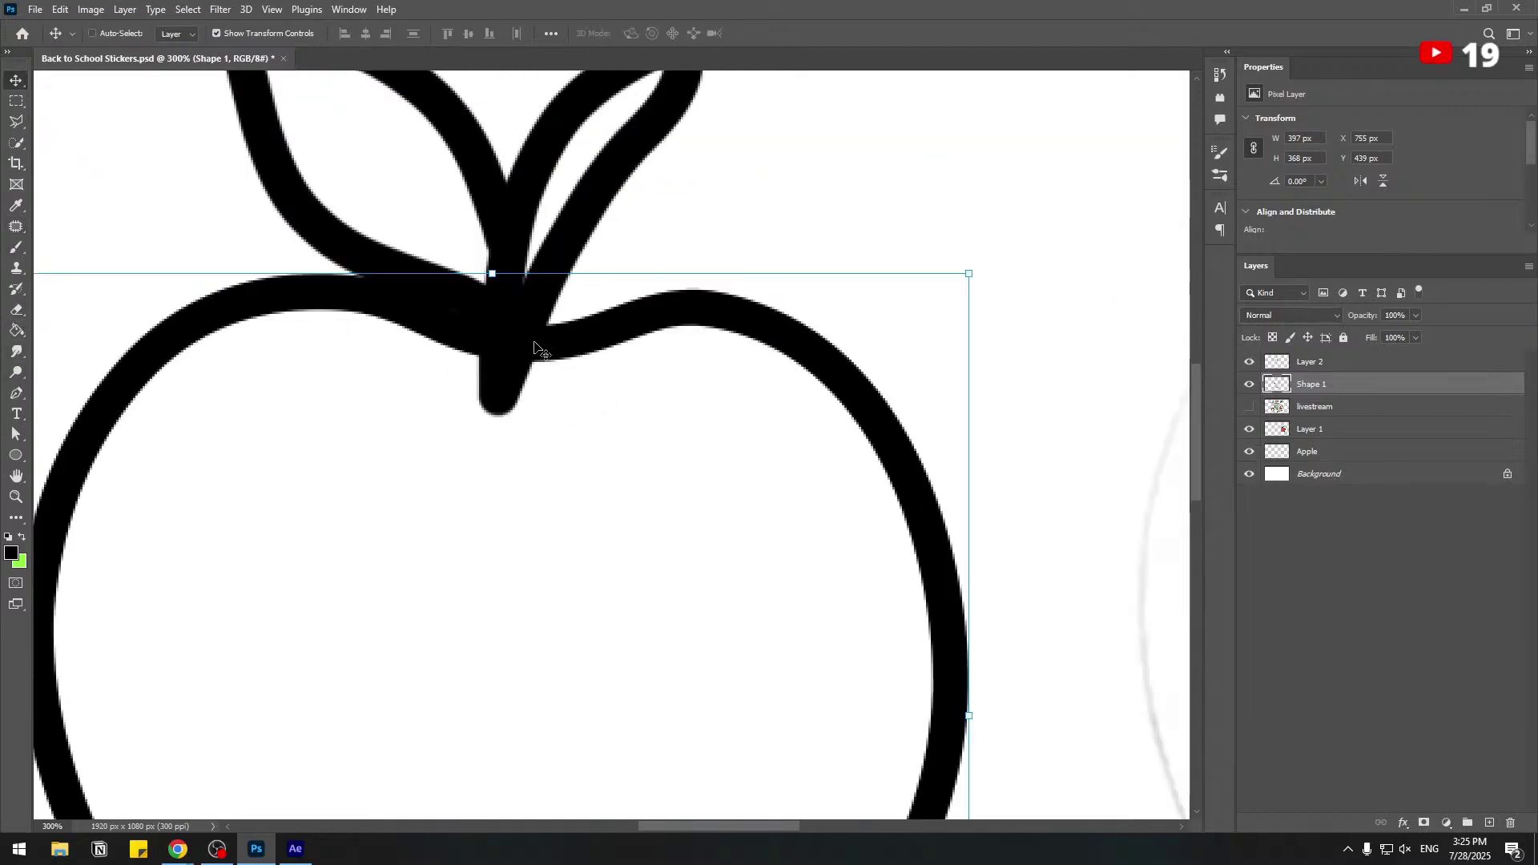
Identify the apple outline layer by toggling Shape 1's visibility and repaint the dimple curve across the stem's base with the Brush tool.
key("ctrl+minus")
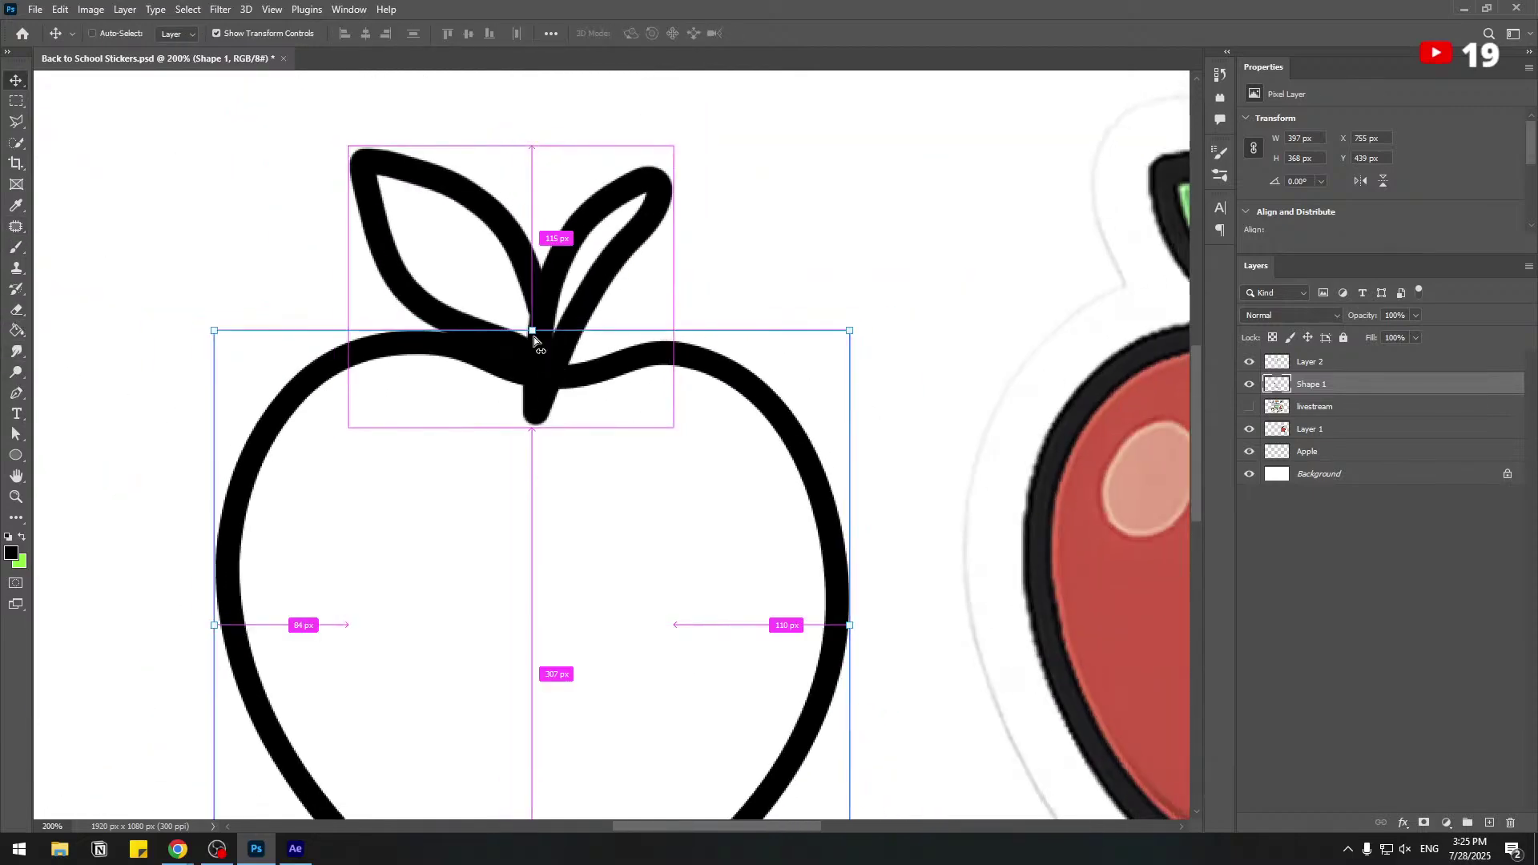
left_click_drag(969, 334, 880, 324)
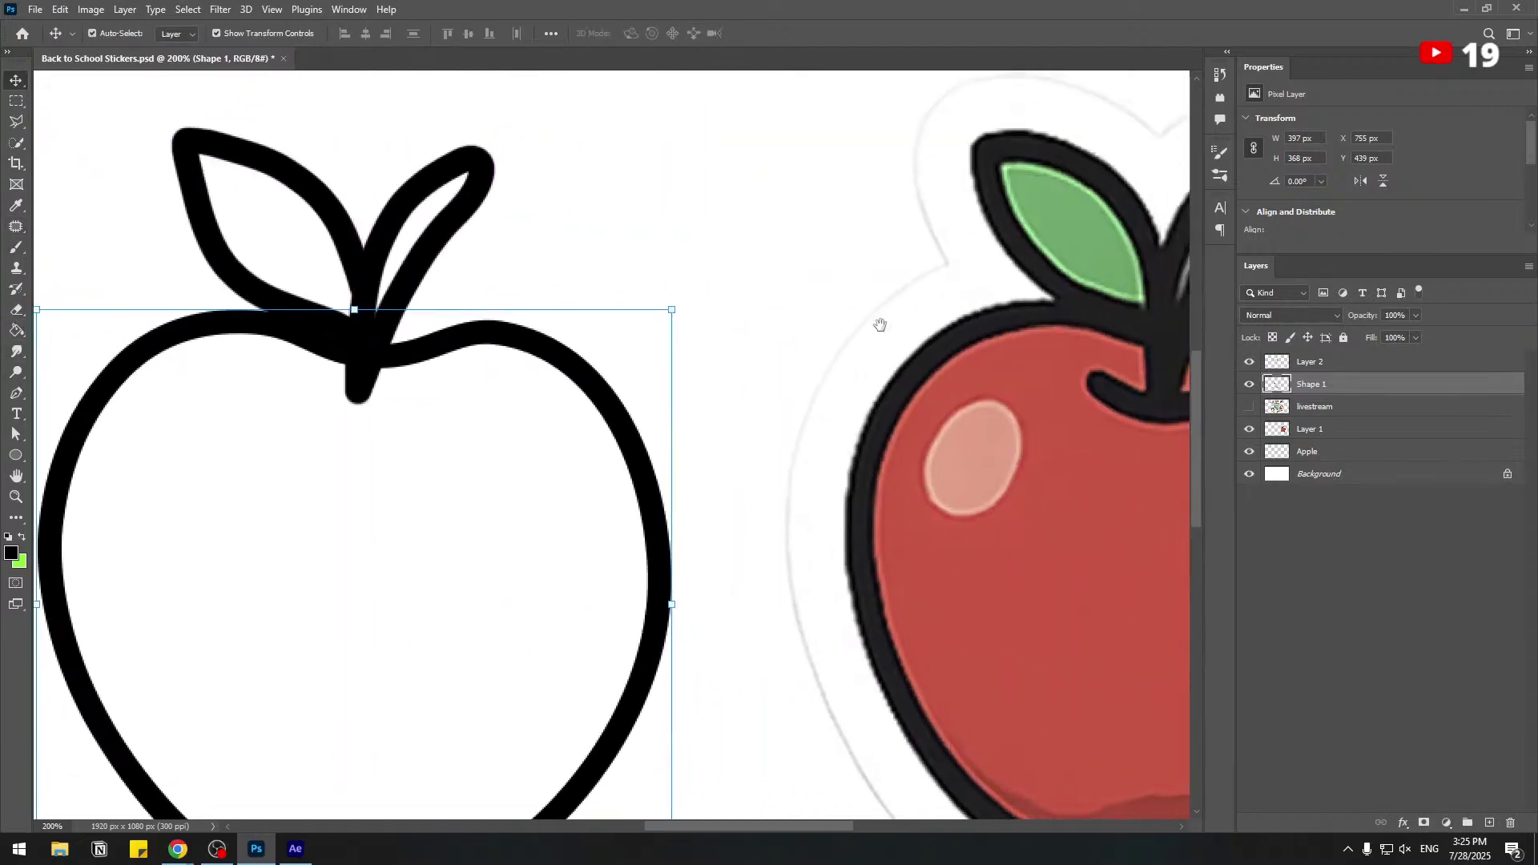
left_click(1344, 592)
key("ctrl+minus")
left_click(1313, 386)
left_click(1248, 385)
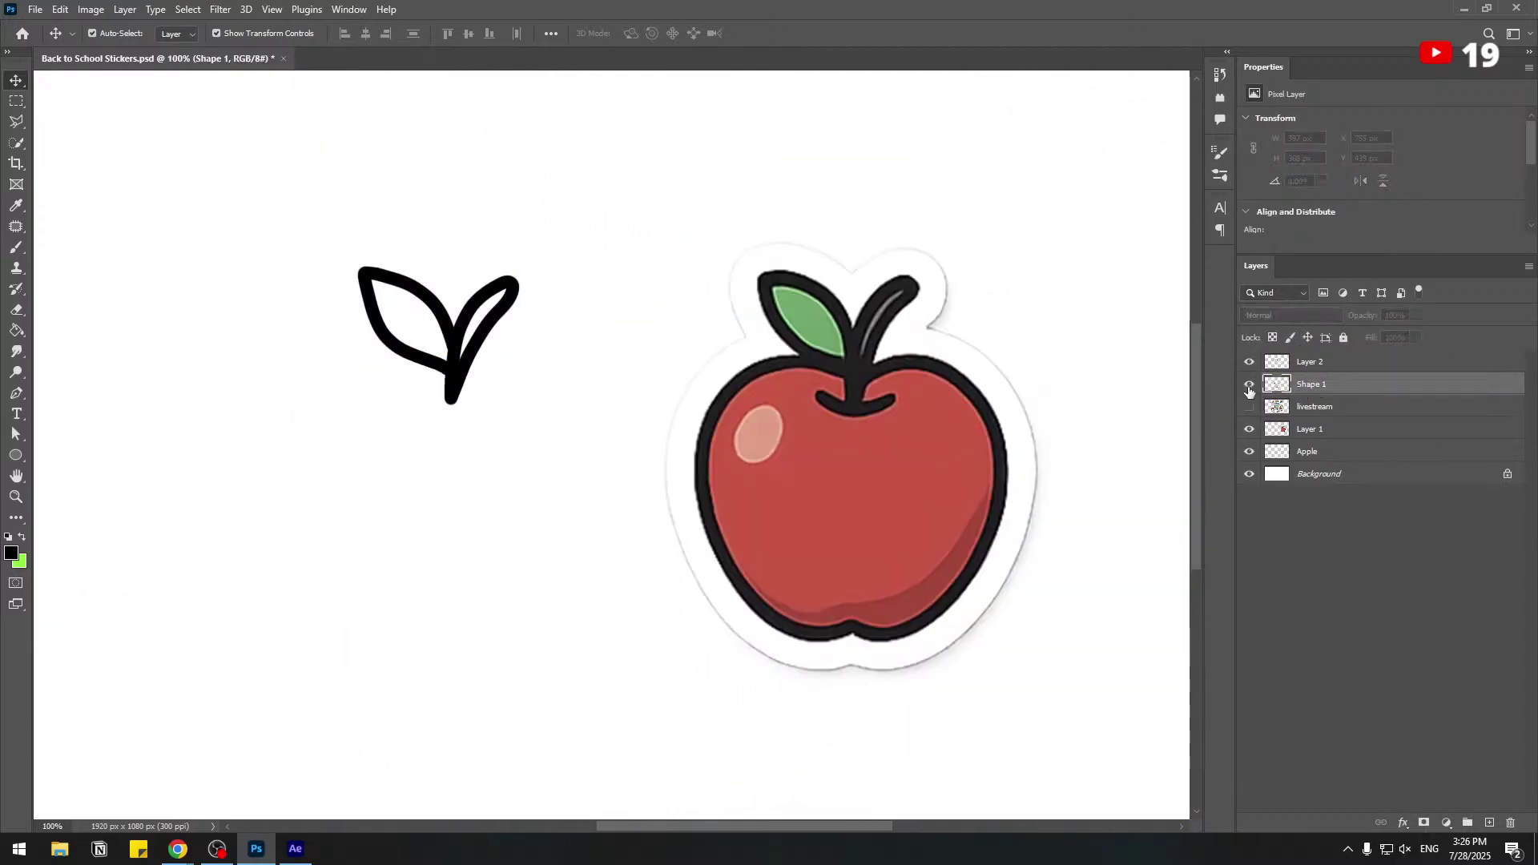
left_click(1248, 385)
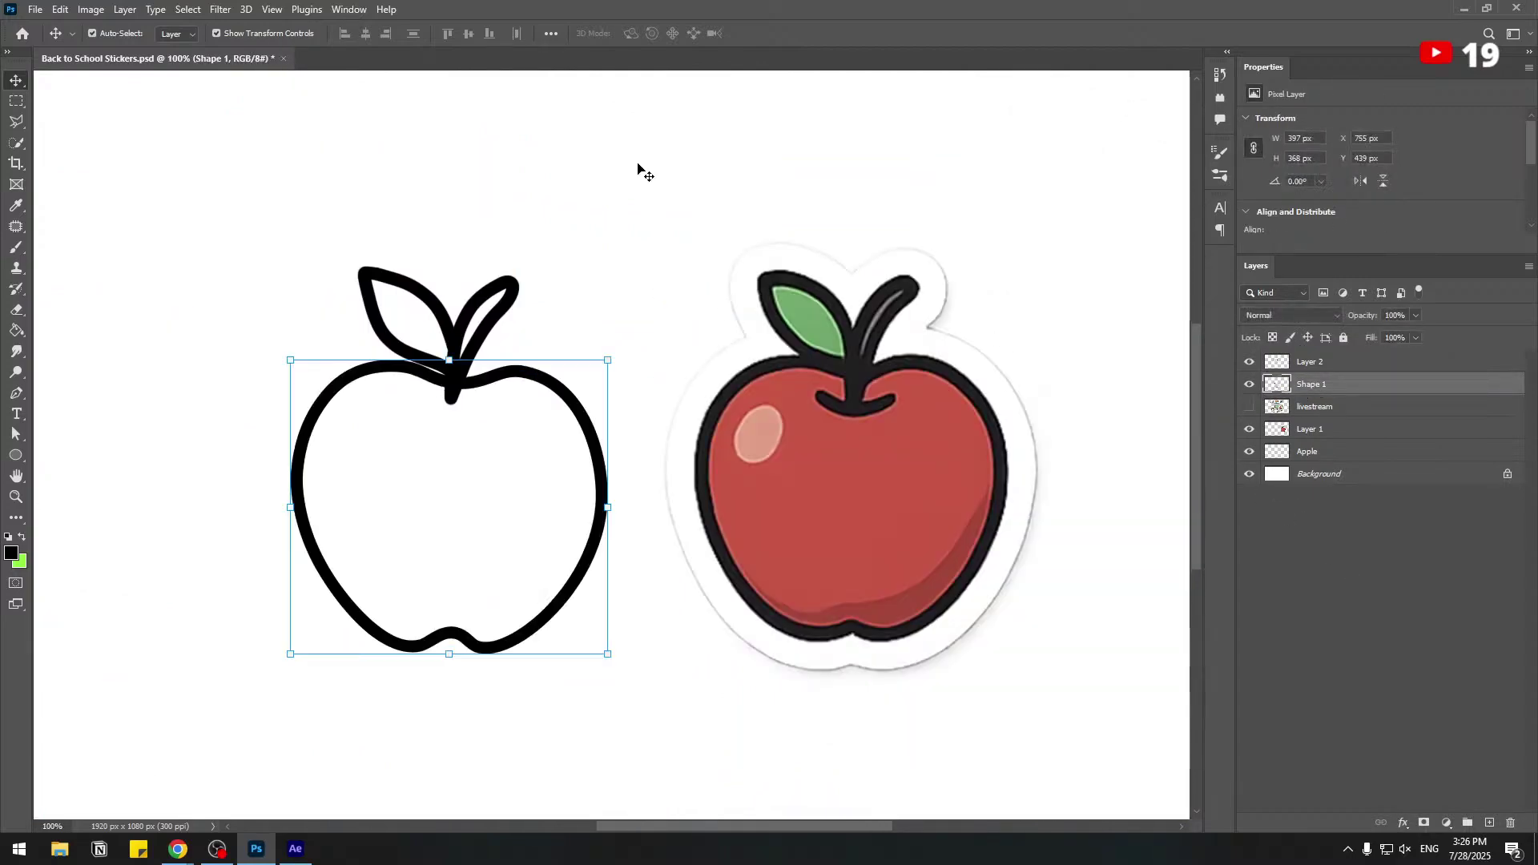
left_click(17, 248)
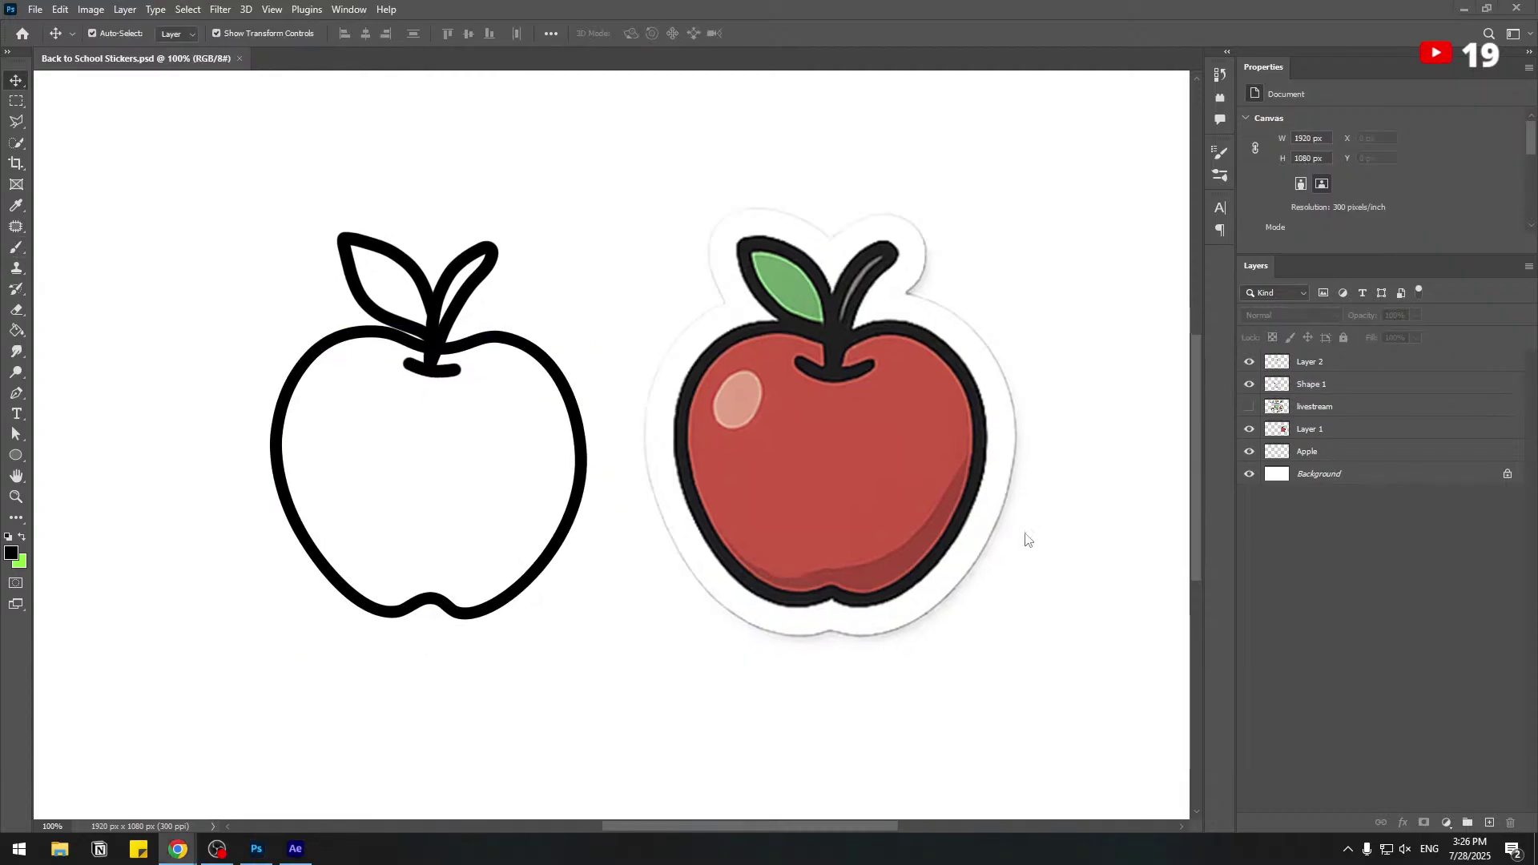
Add a new layer on top of the stack and rename the Shape 1 layer main_apple.
left_click(1403, 645)
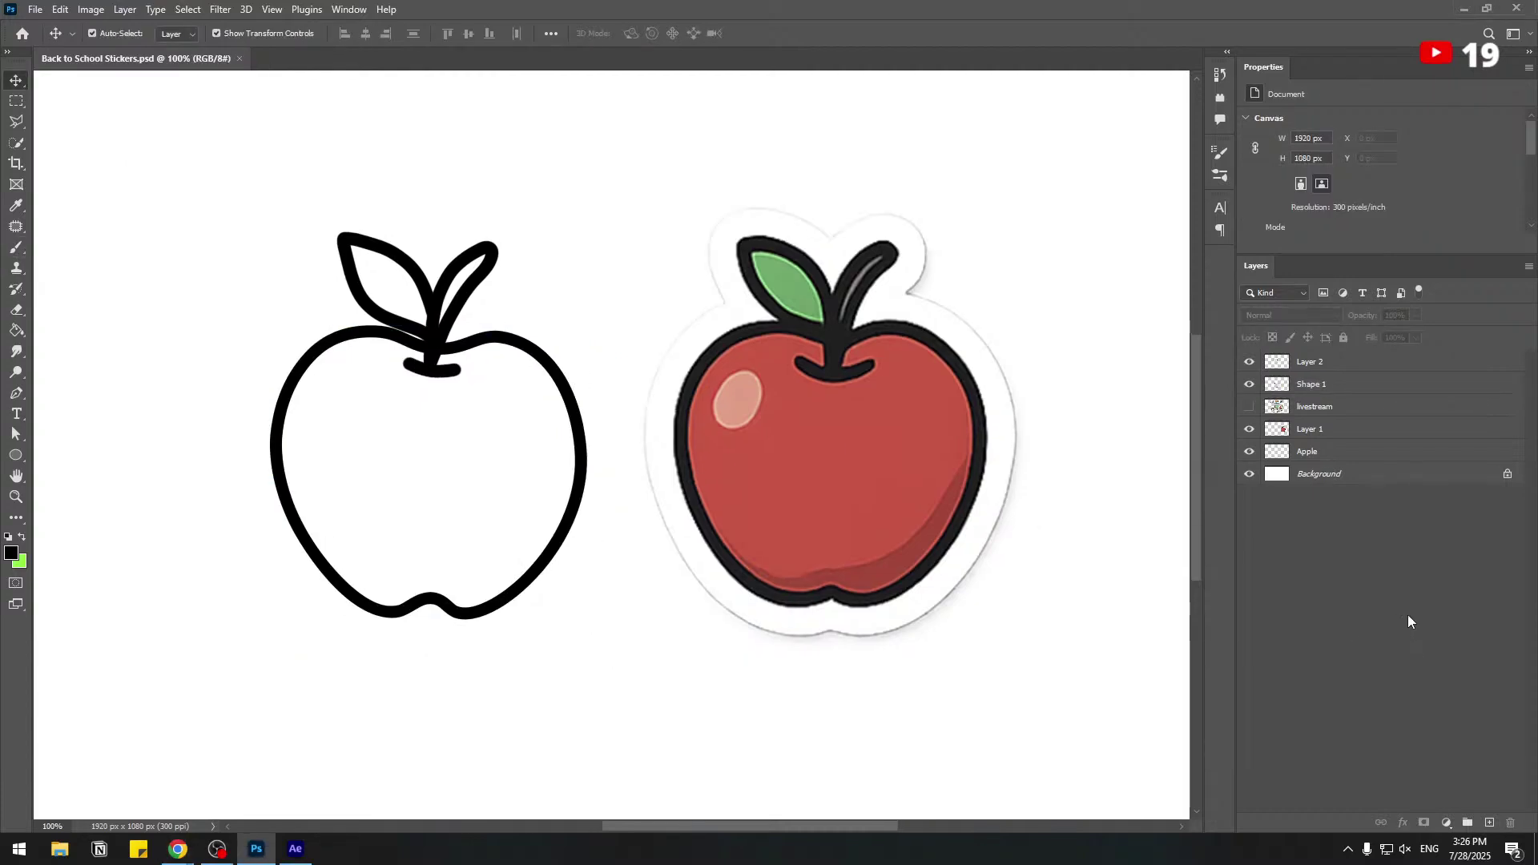
left_click(1489, 823)
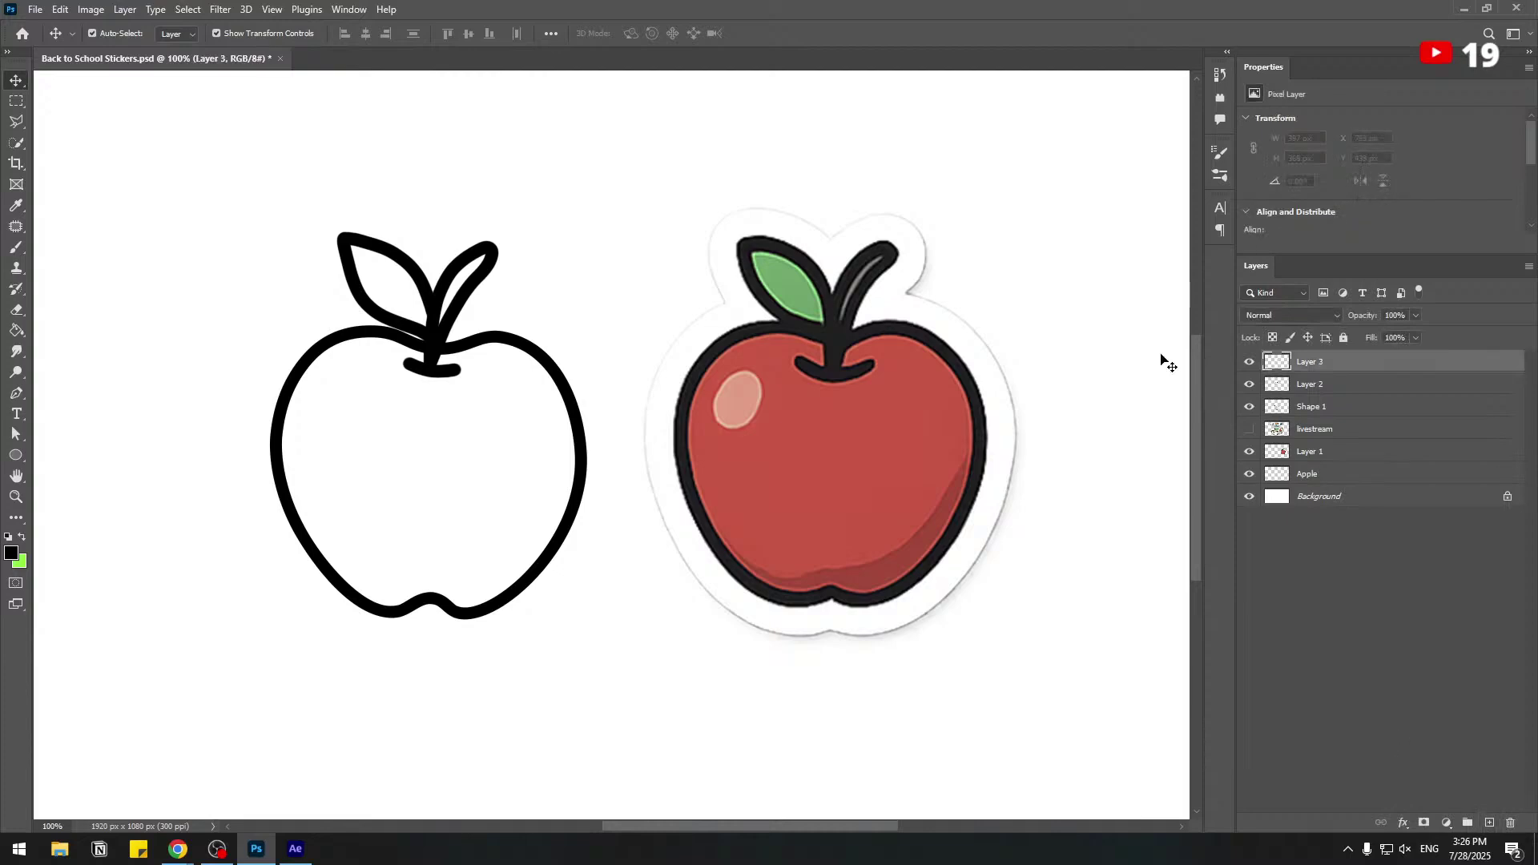
double_click(1306, 407)
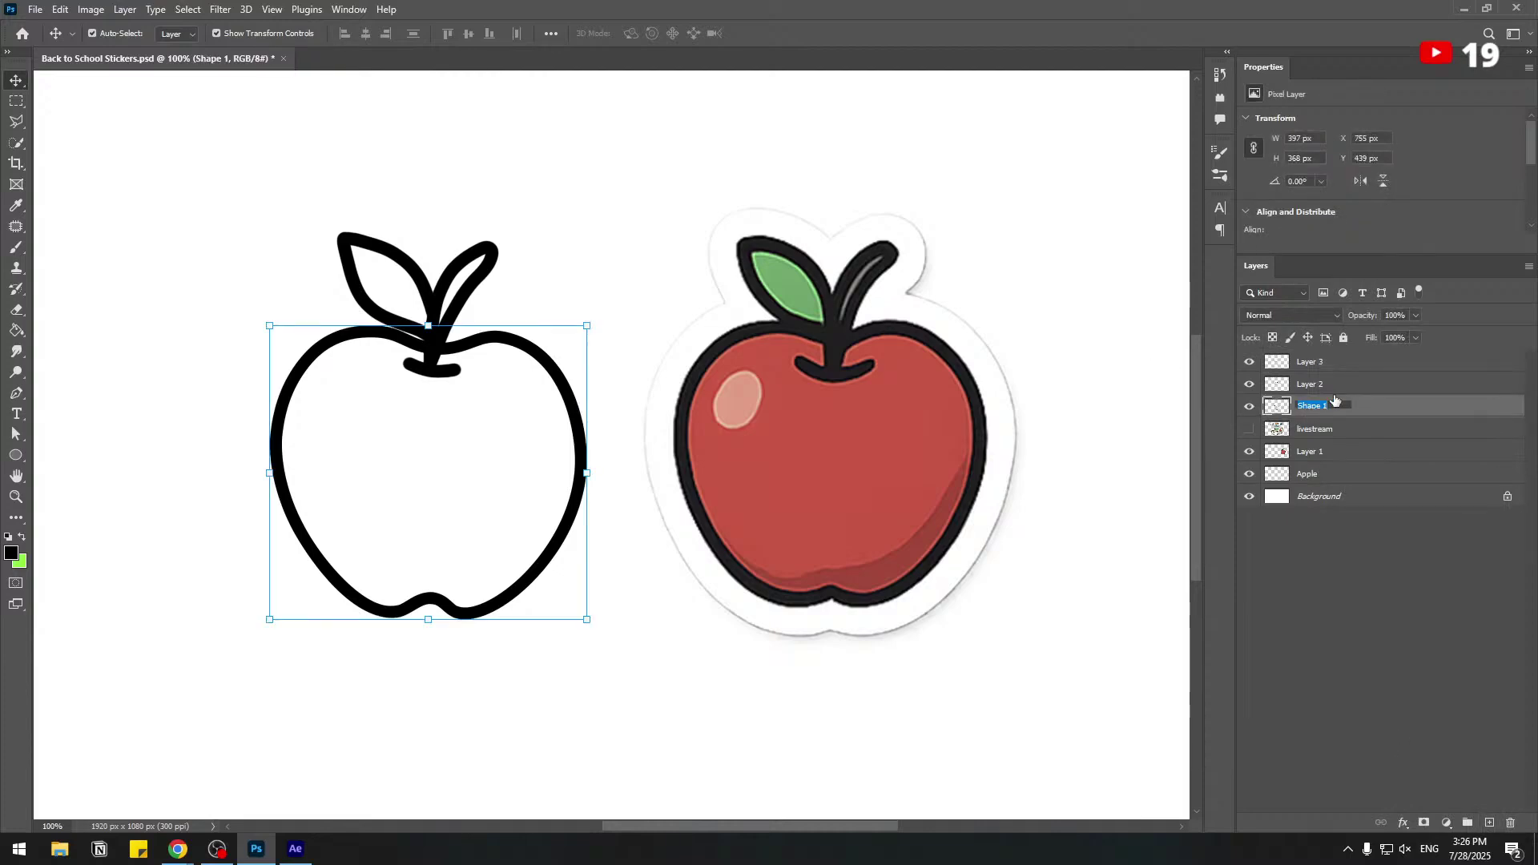
type("main_apple")
key("Return")
Check what Layer 2 contains, rename the new empty layer color_1 and place it directly below main_apple.
left_click(1297, 388)
left_click(1249, 385)
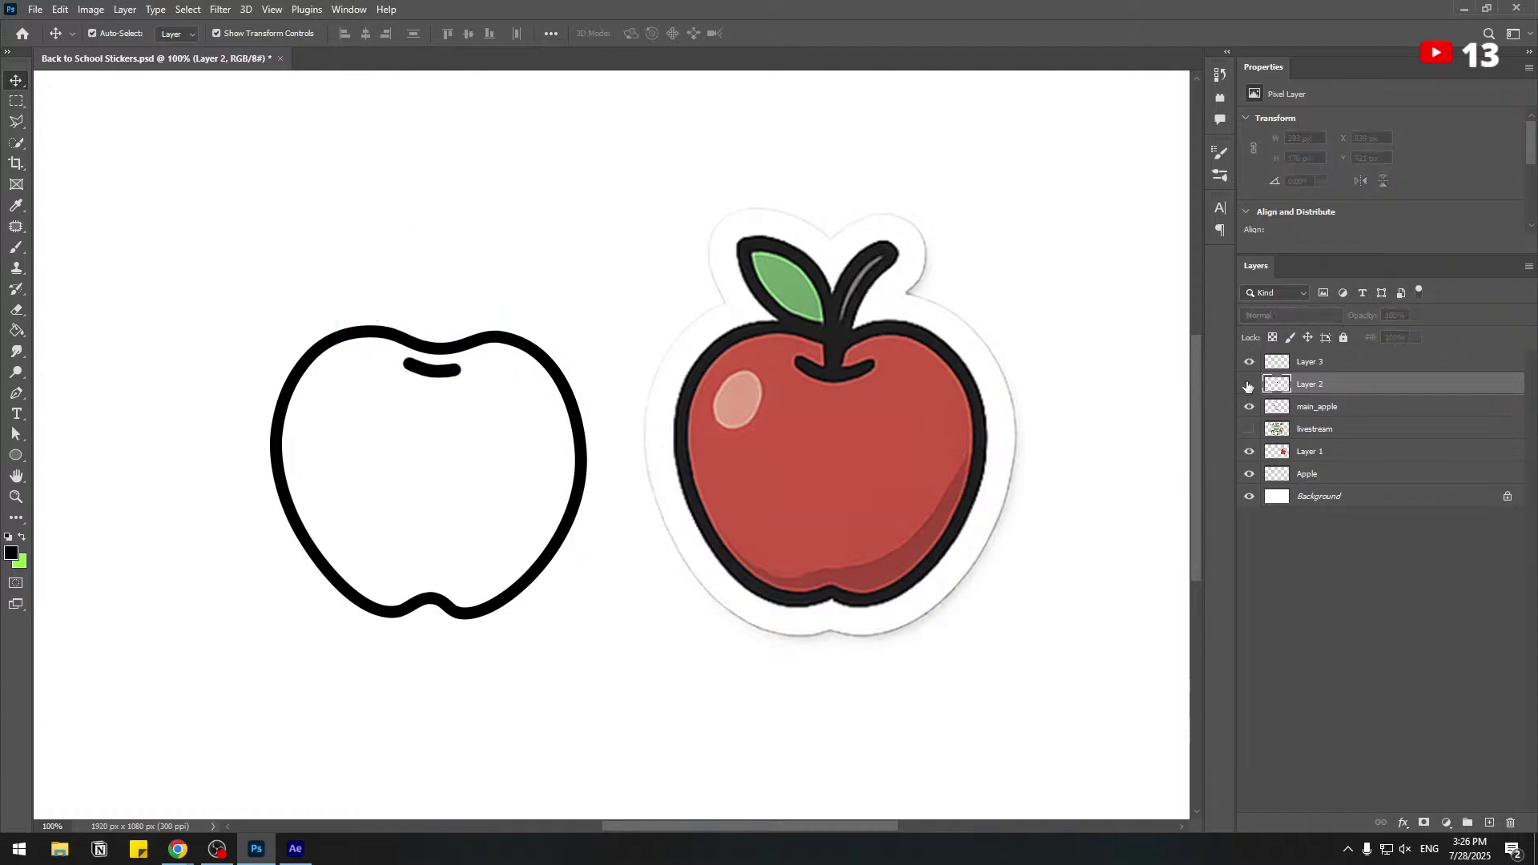
left_click(1249, 386)
left_click(1310, 364)
double_click(1309, 361)
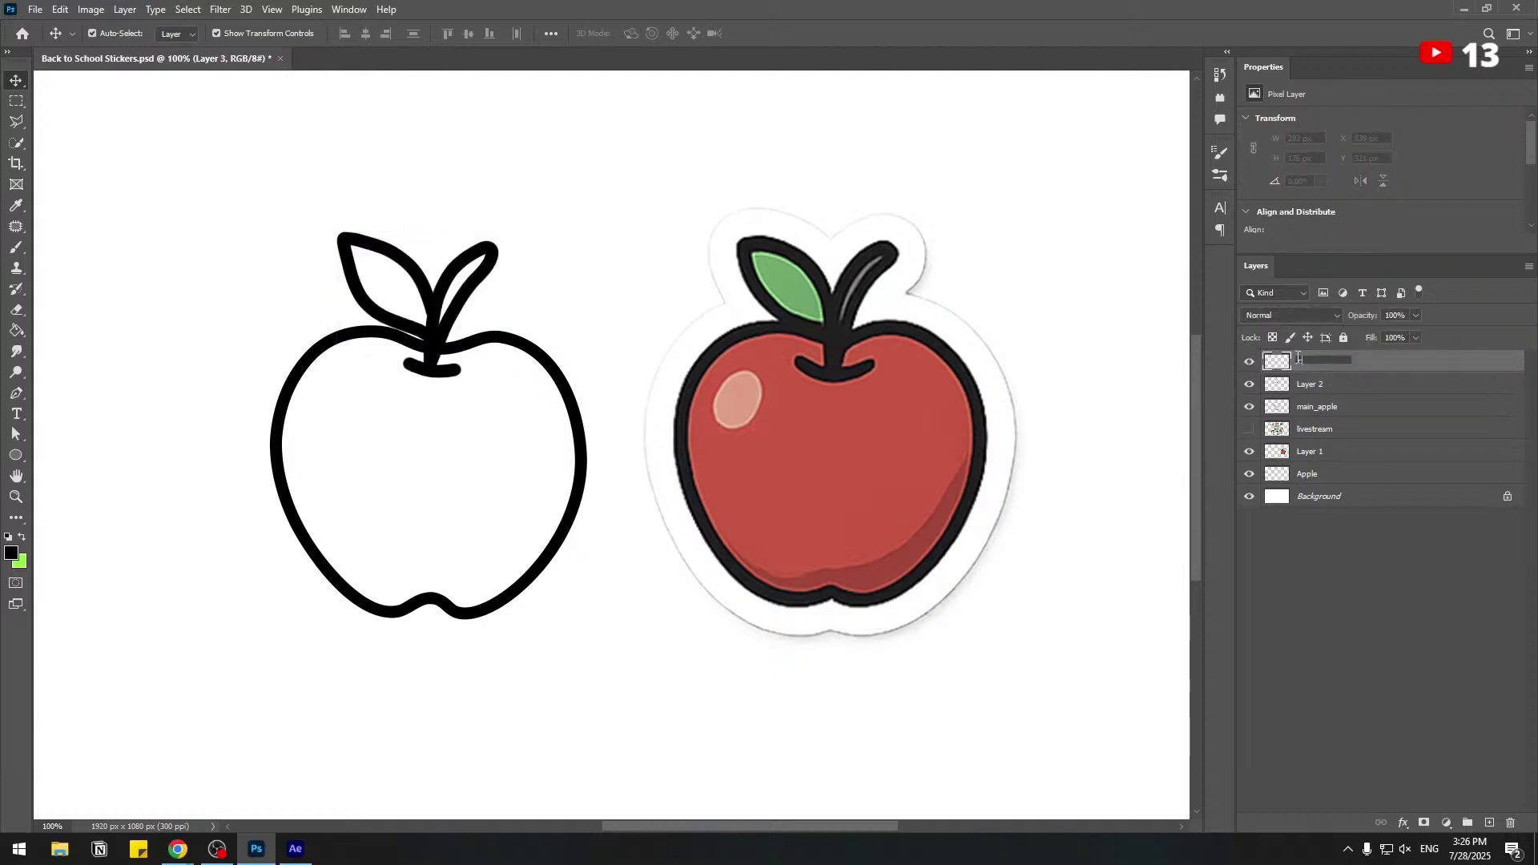
type("color_1")
key("Return")
left_click_drag(1309, 363, 1323, 418)
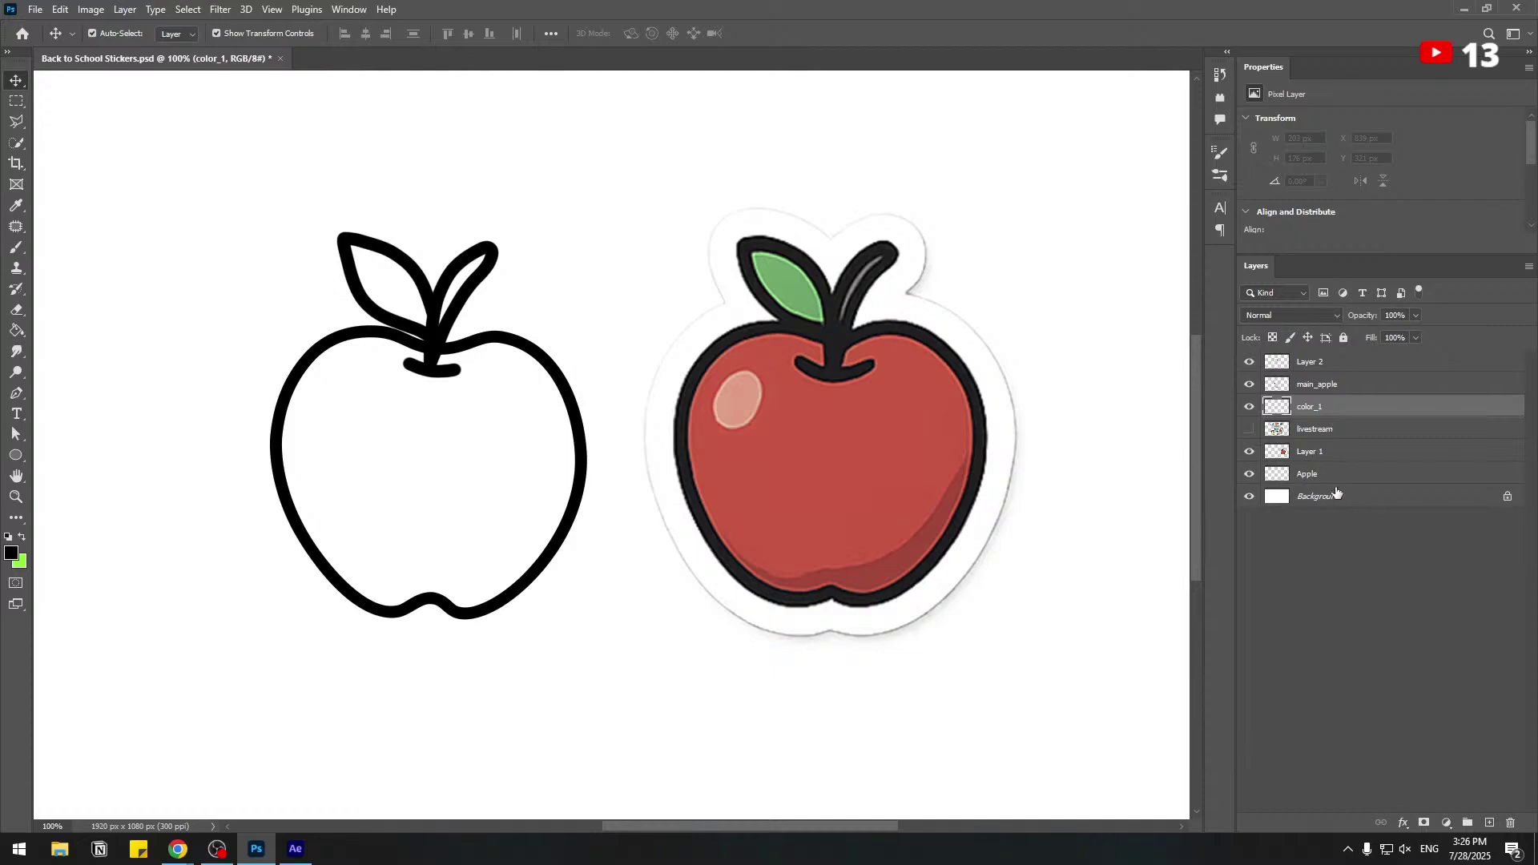
Fill the apple's interior on the color_1 layer with the reference's sampled red, using a 64 px hard round brush.
left_click(17, 248)
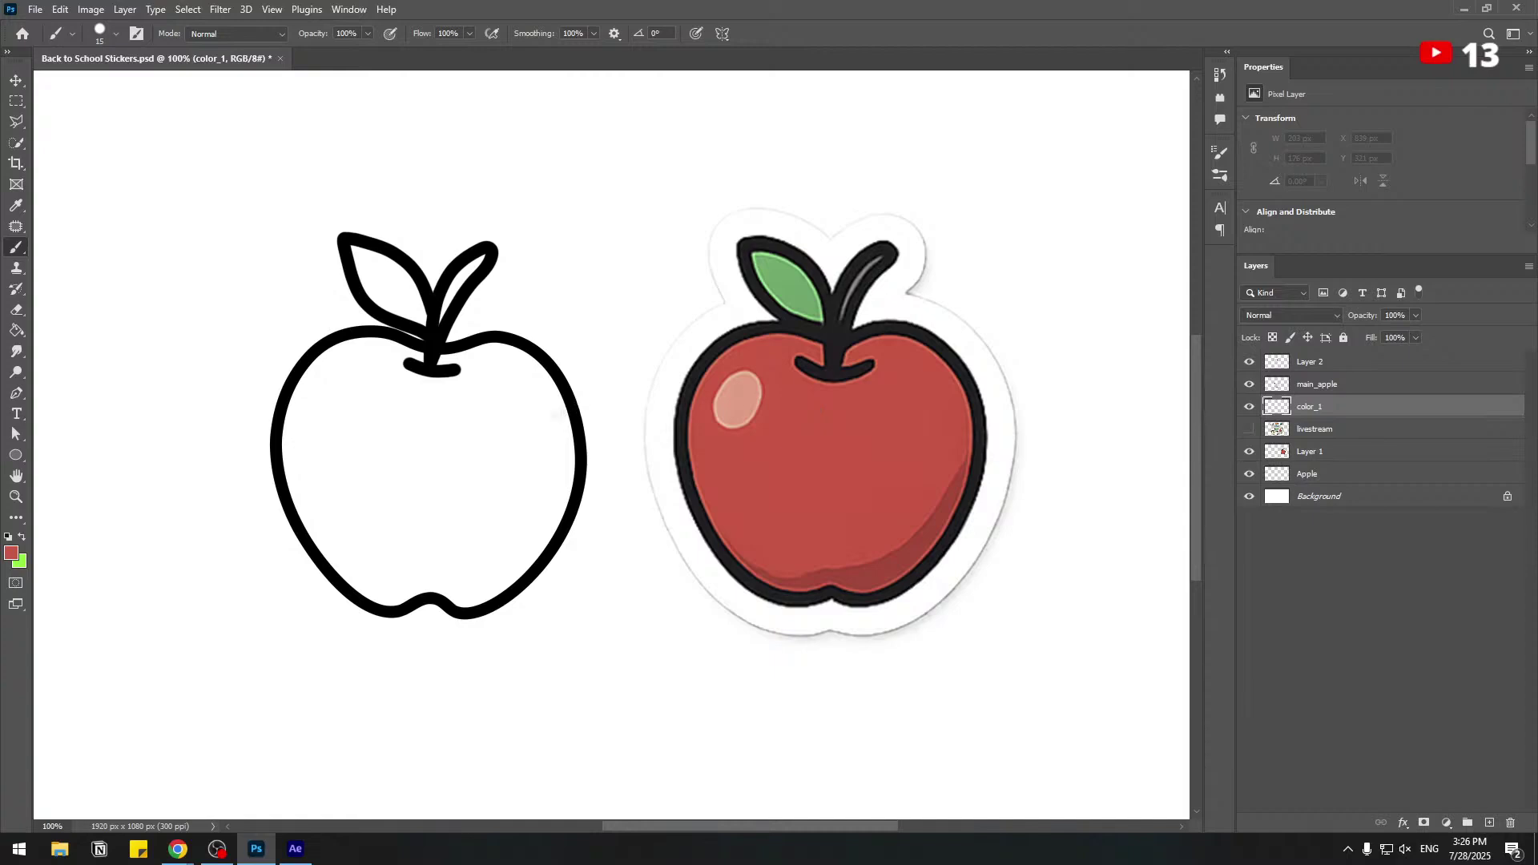
key("ctrl+plus")
right_click(617, 406)
left_click_drag(678, 412, 679, 412)
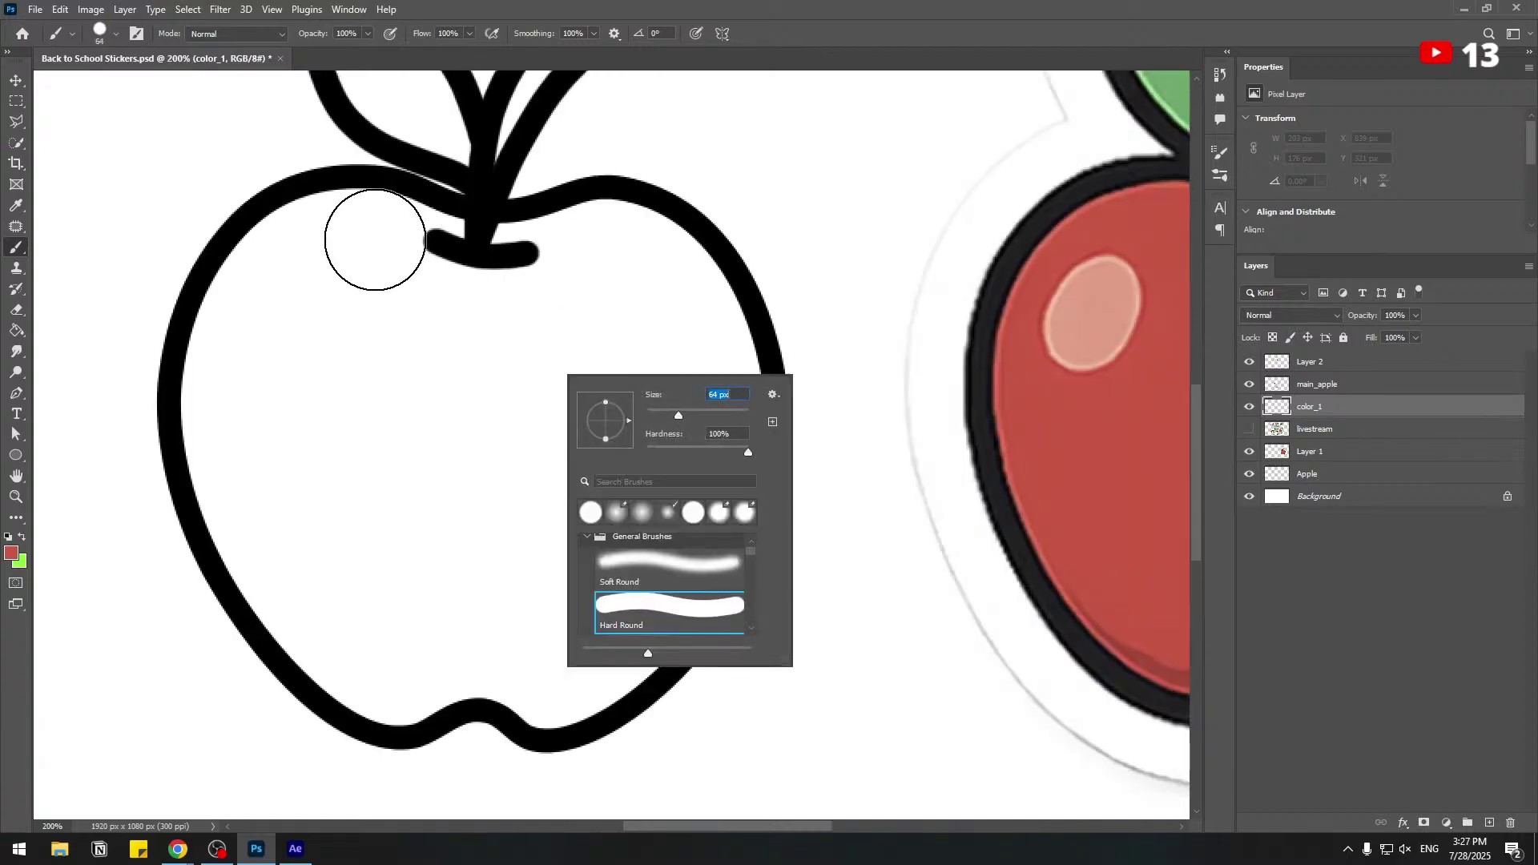
mouse_move(389, 239)
left_mouse_down()
mouse_move(548, 300)
mouse_move(573, 333)
left_mouse_up()
left_click_drag(362, 225, 240, 320)
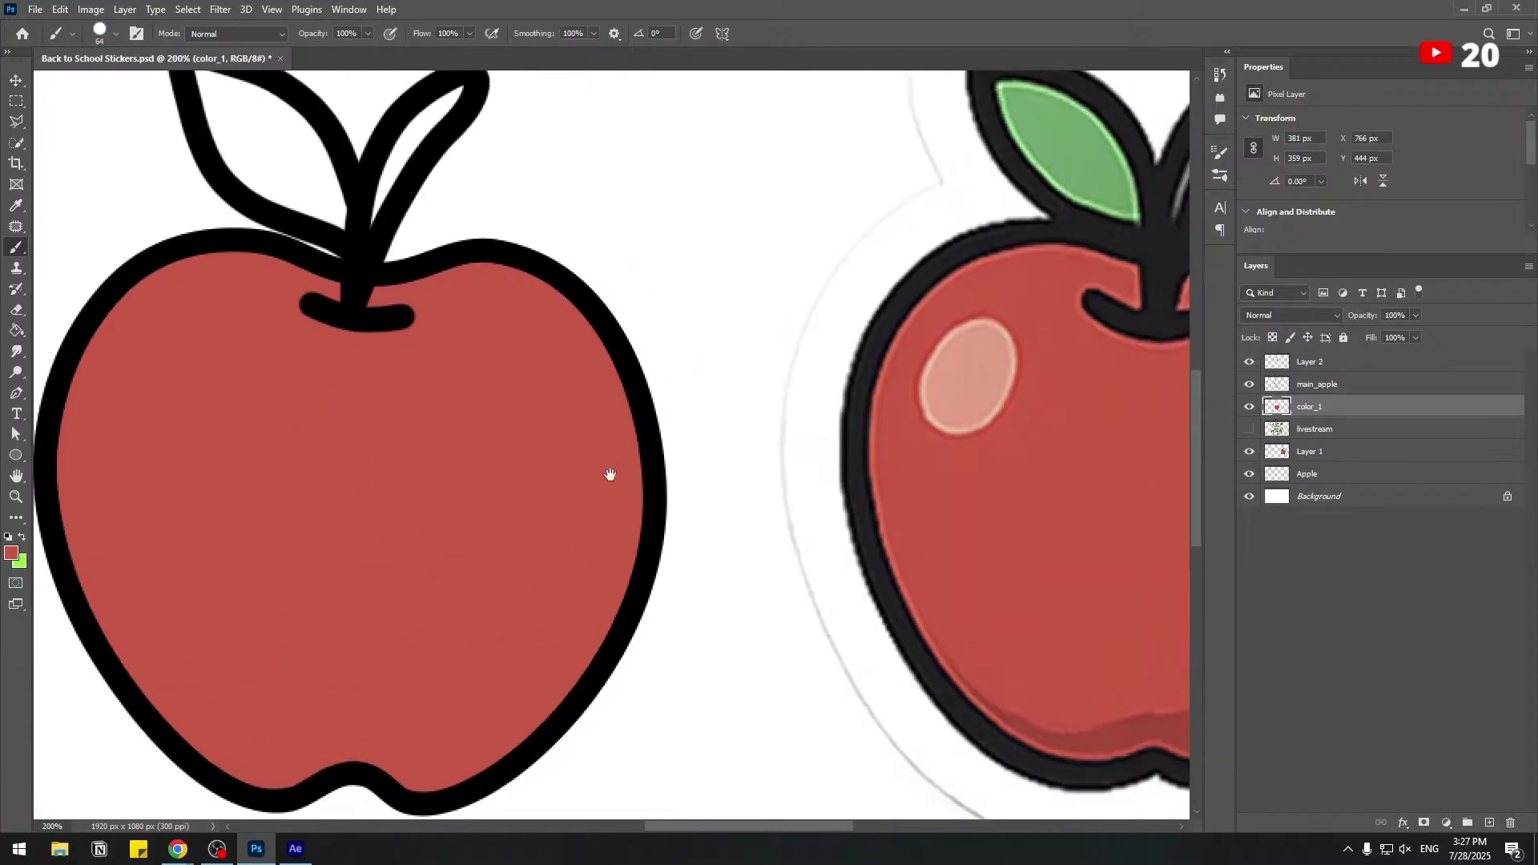
Set the foreground color to the darker red d7422b for the apple's shading.
scroll(620, 479, "down", 1)
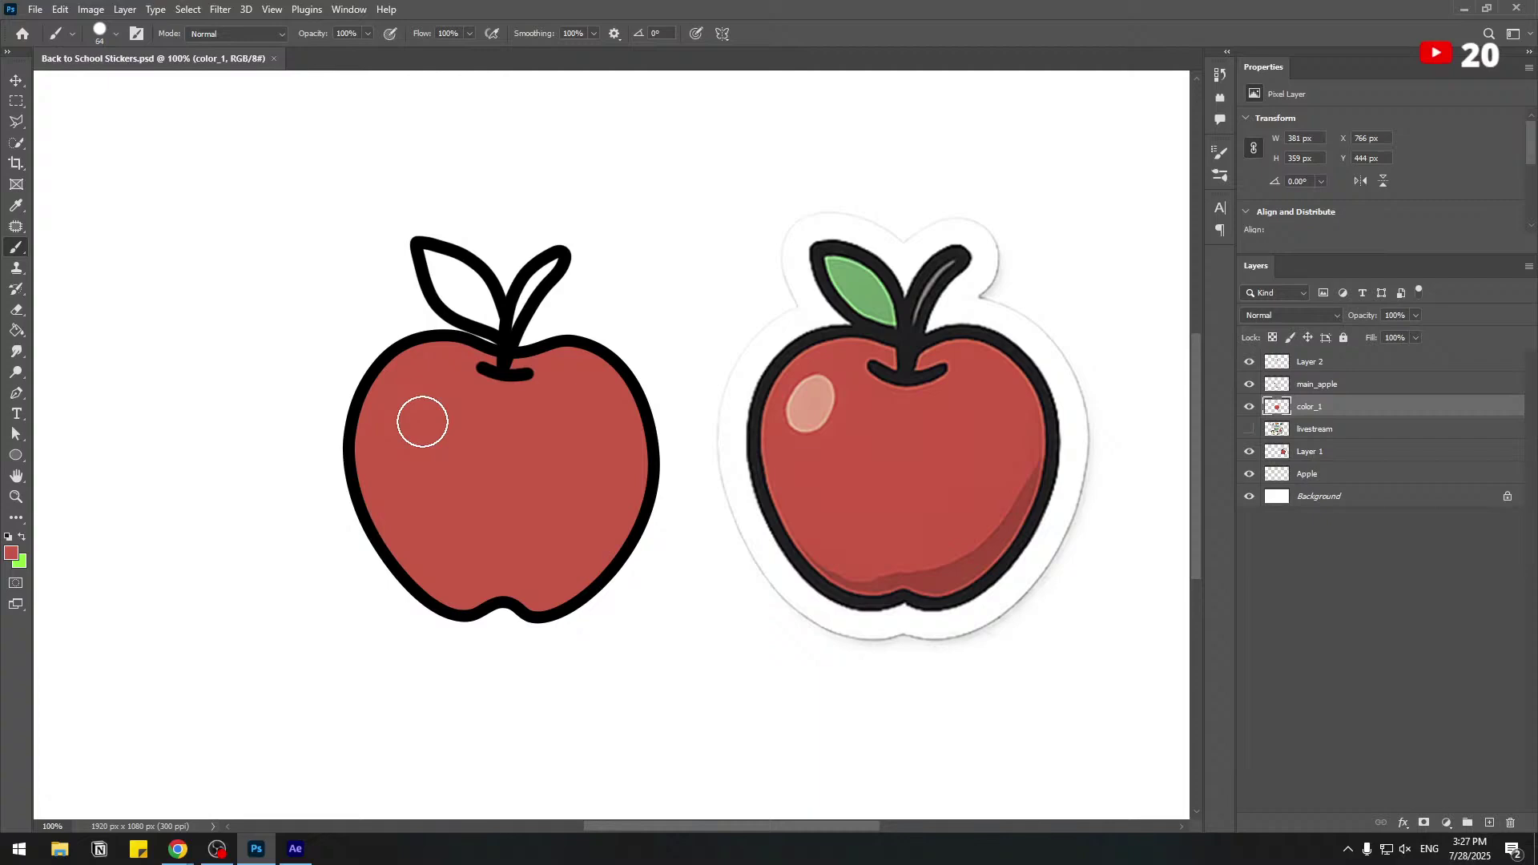
left_click(11, 553)
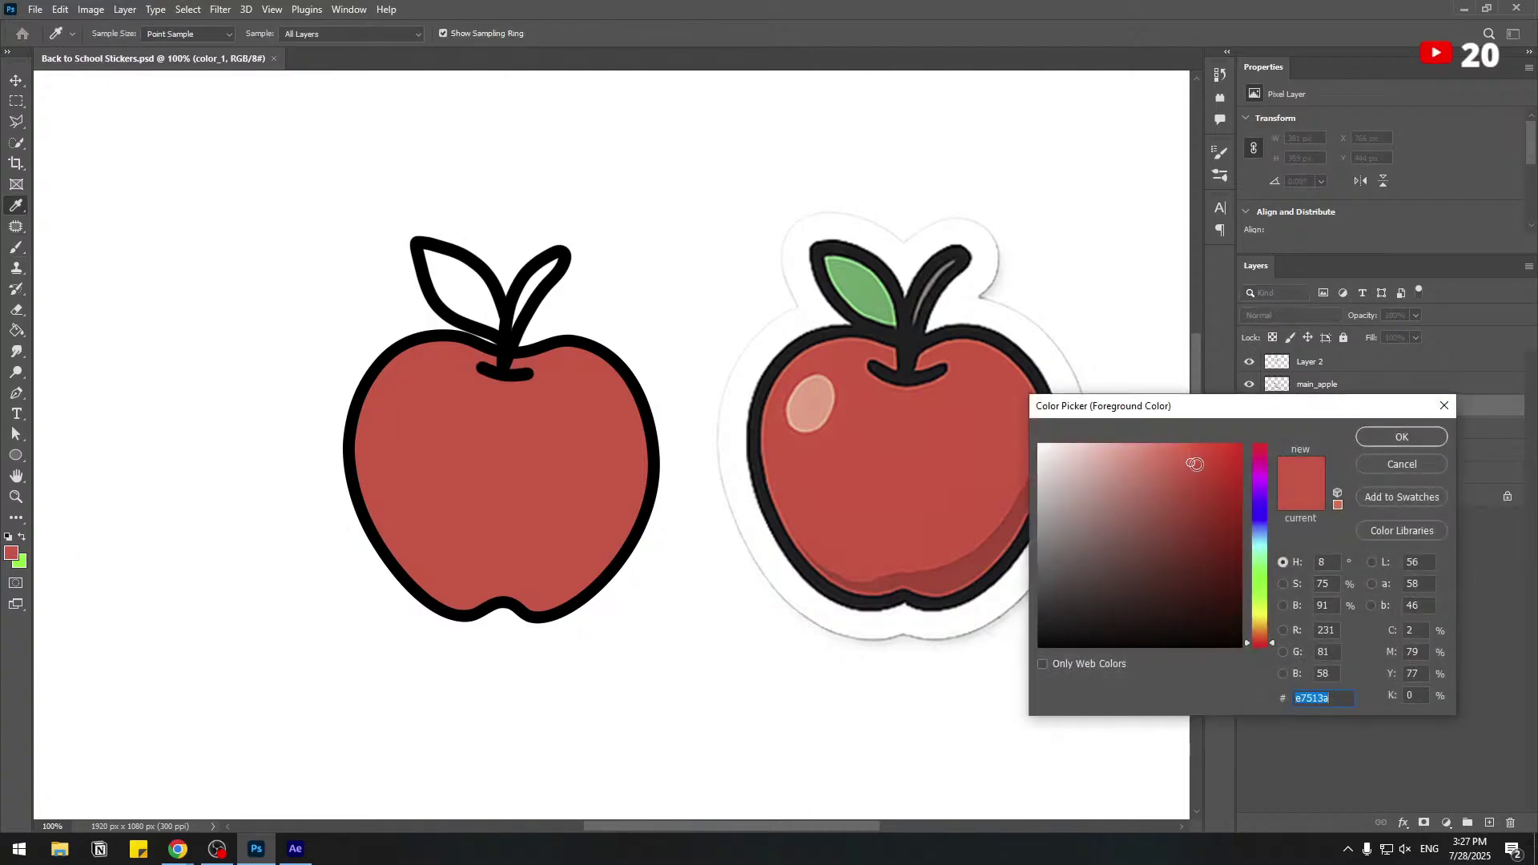
left_click(1199, 474)
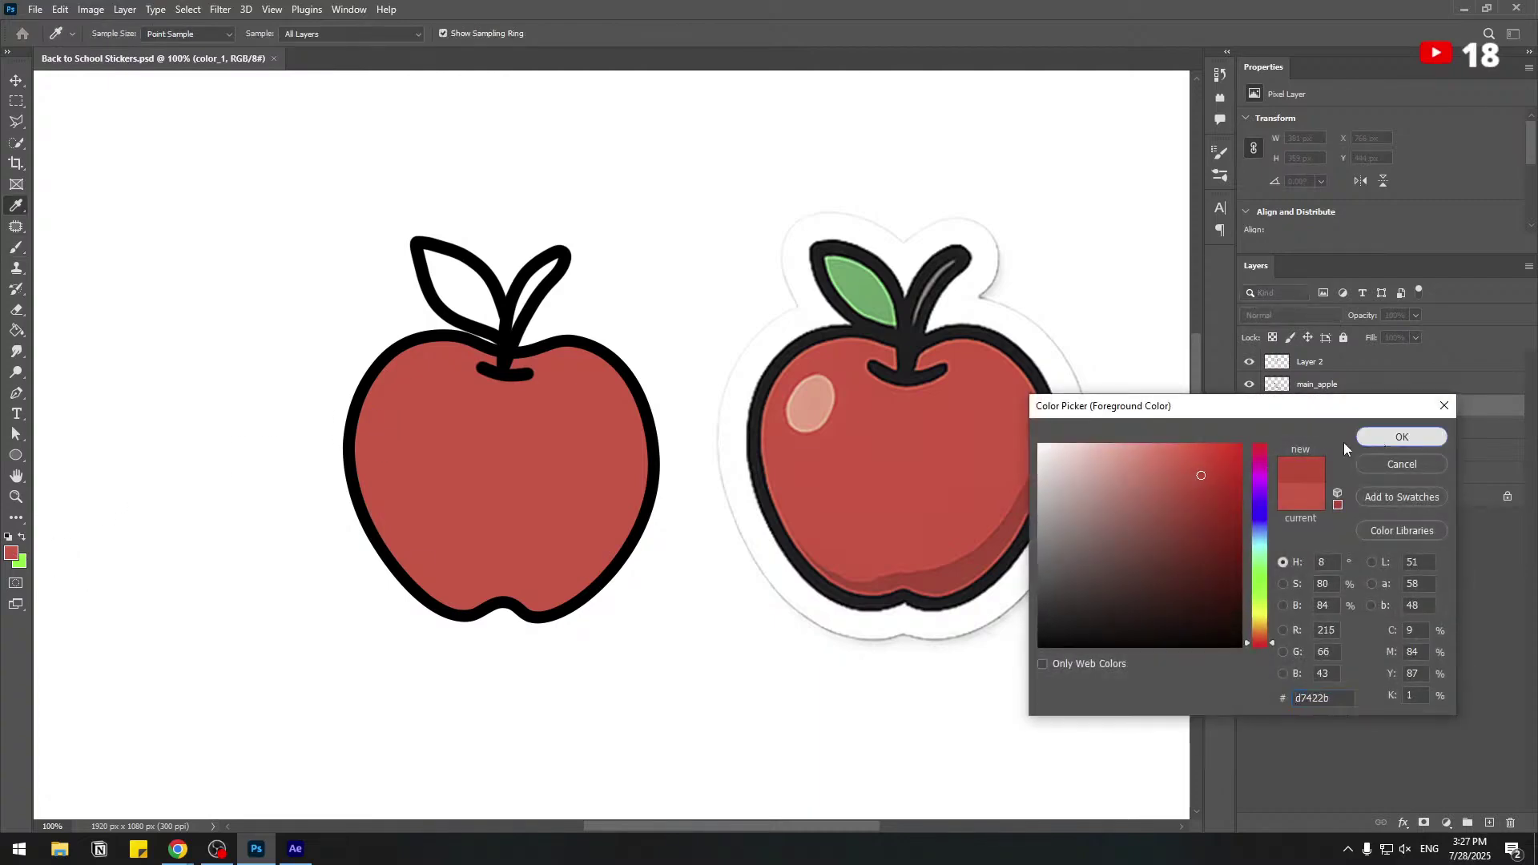
left_click(1400, 437)
Outline a curved shadow area along the apple's right side, from stem to base, with a 5 px brush.
key("b")
right_click(671, 298)
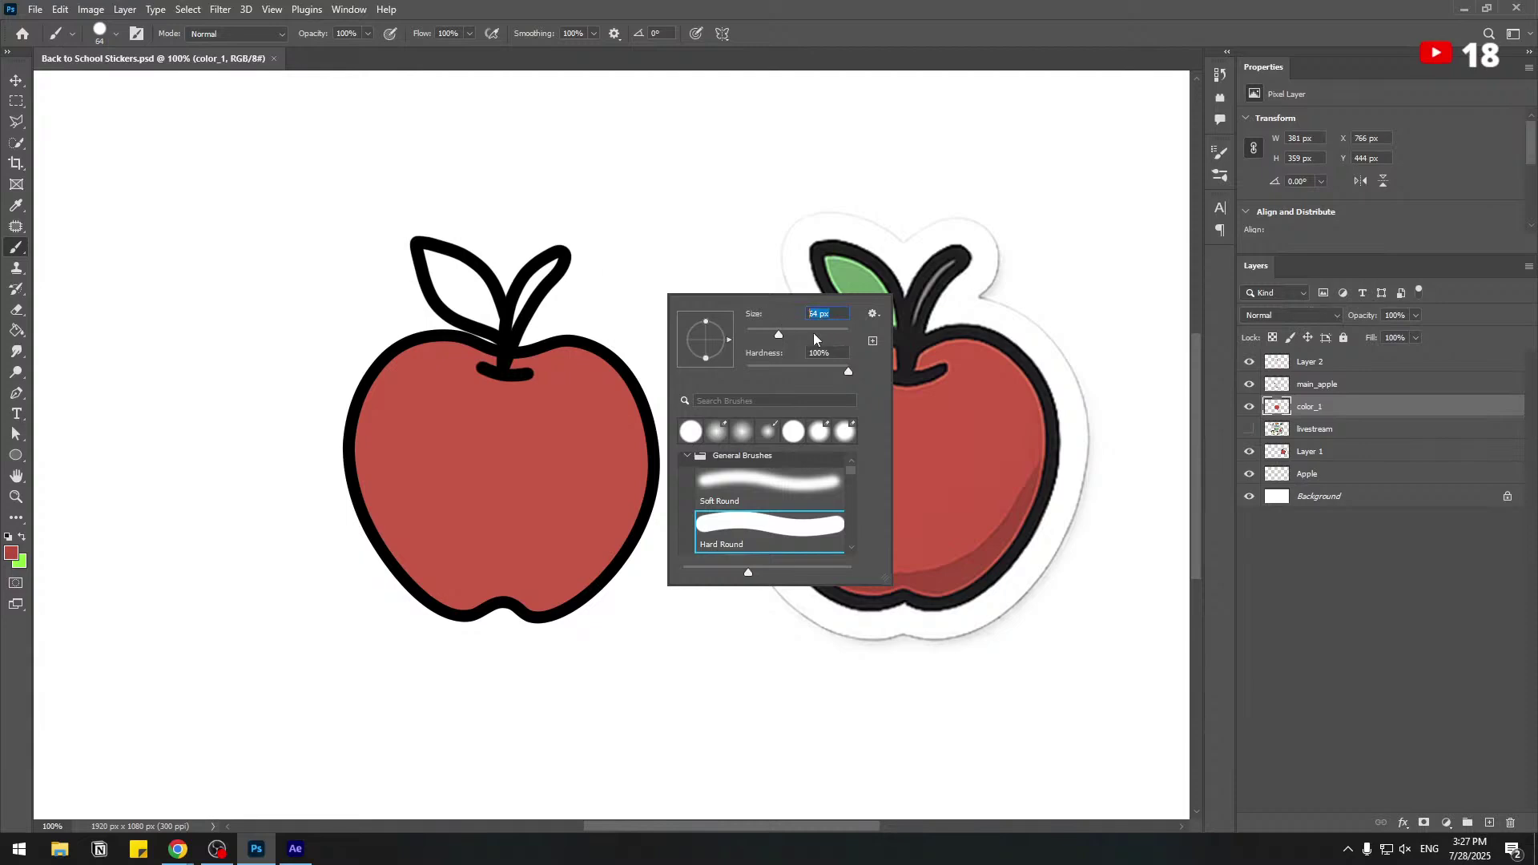
type("5")
key("Return")
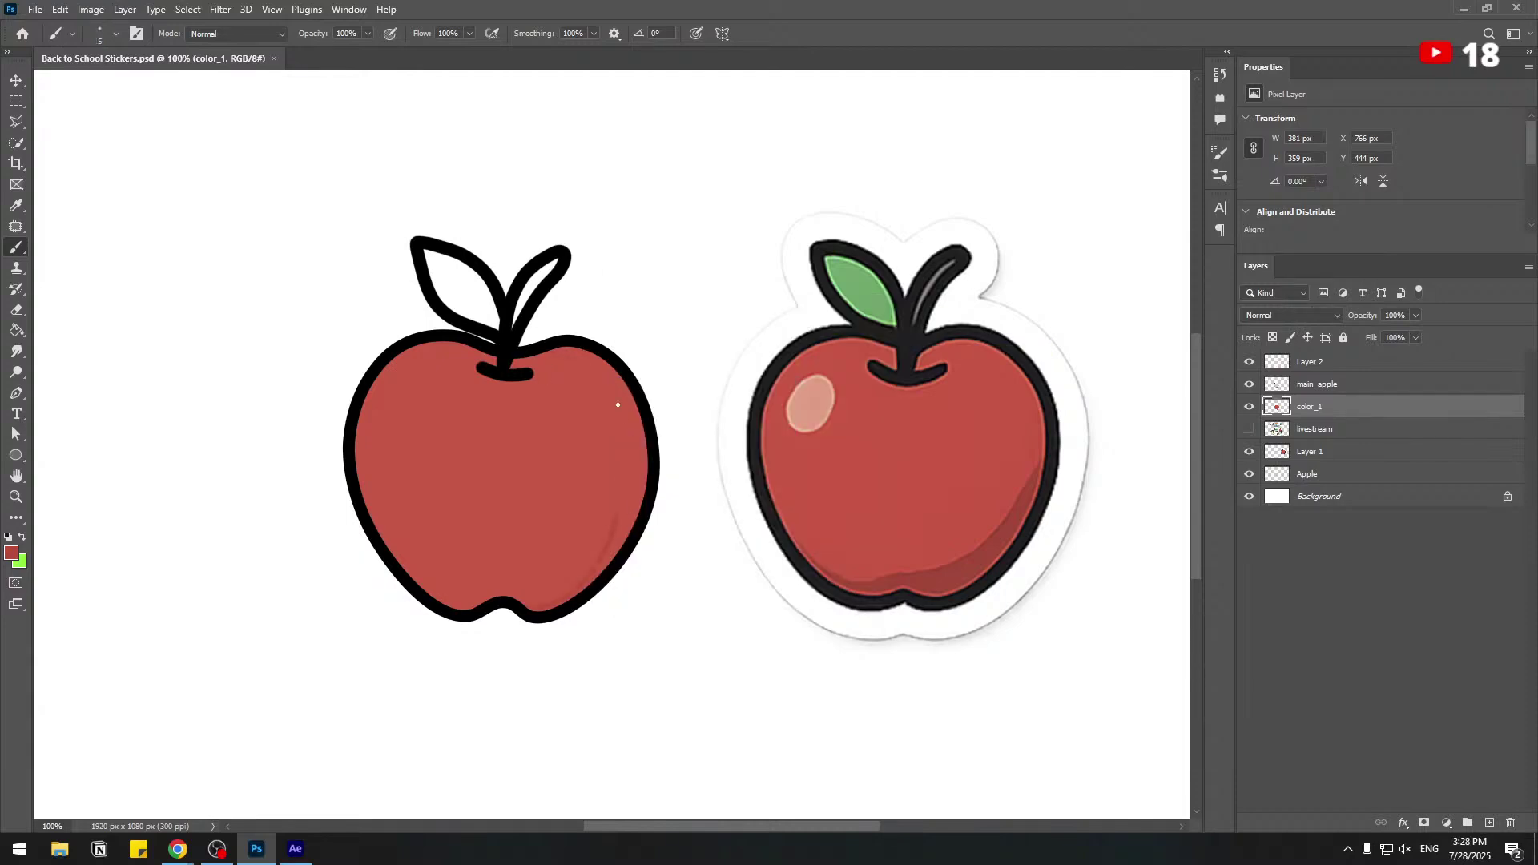
key("ctrl+plus")
key("ctrl+plus")
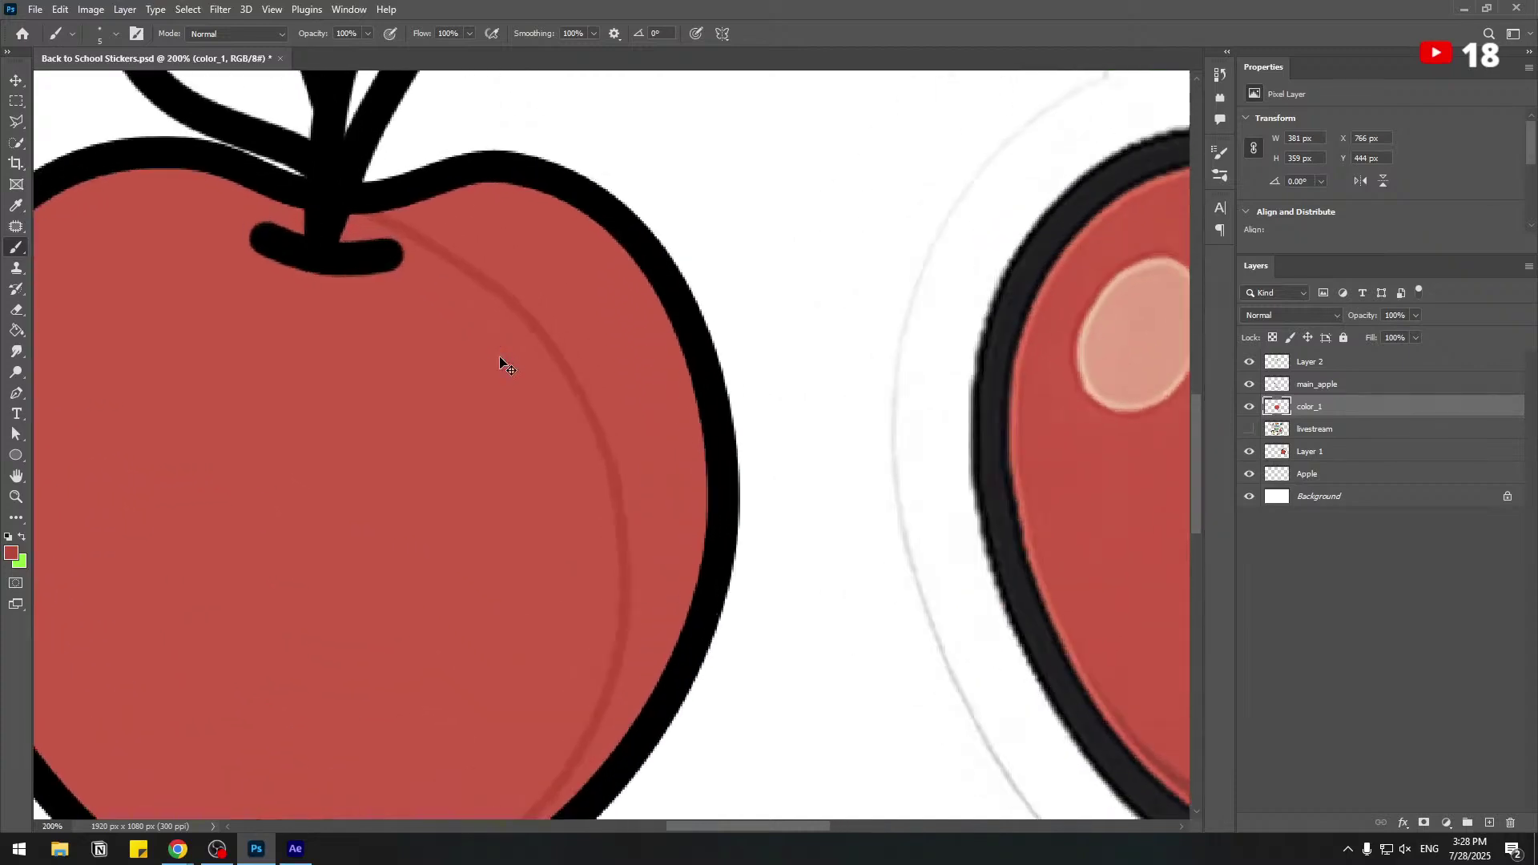
Fill the shadow area along the apple's right edge with the darker red, using an 18 px hard round brush.
right_click(627, 310)
left_click_drag(694, 335, 711, 337)
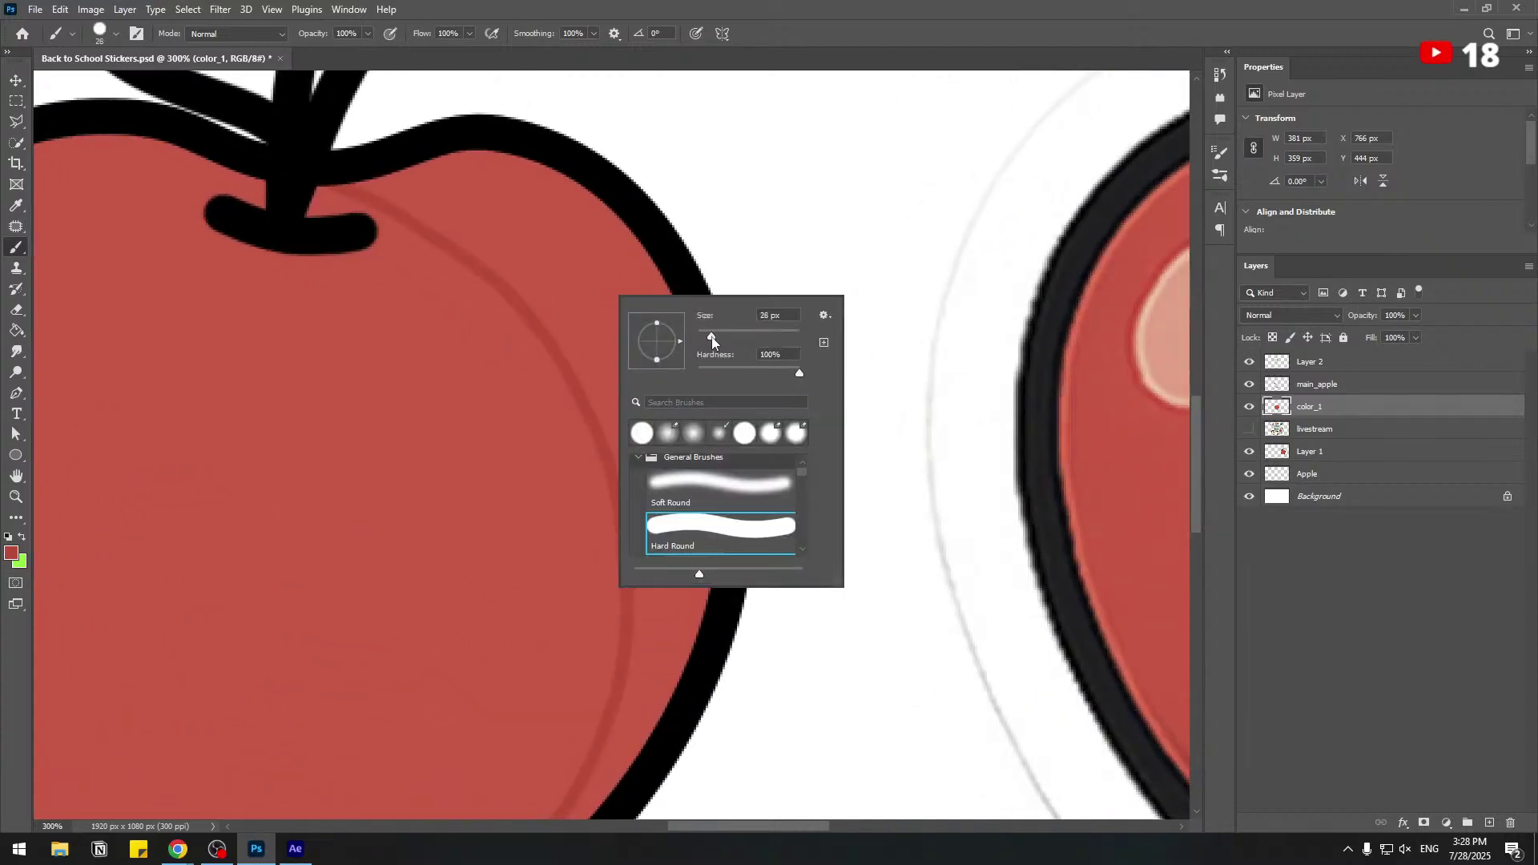
left_click_drag(354, 179, 552, 187)
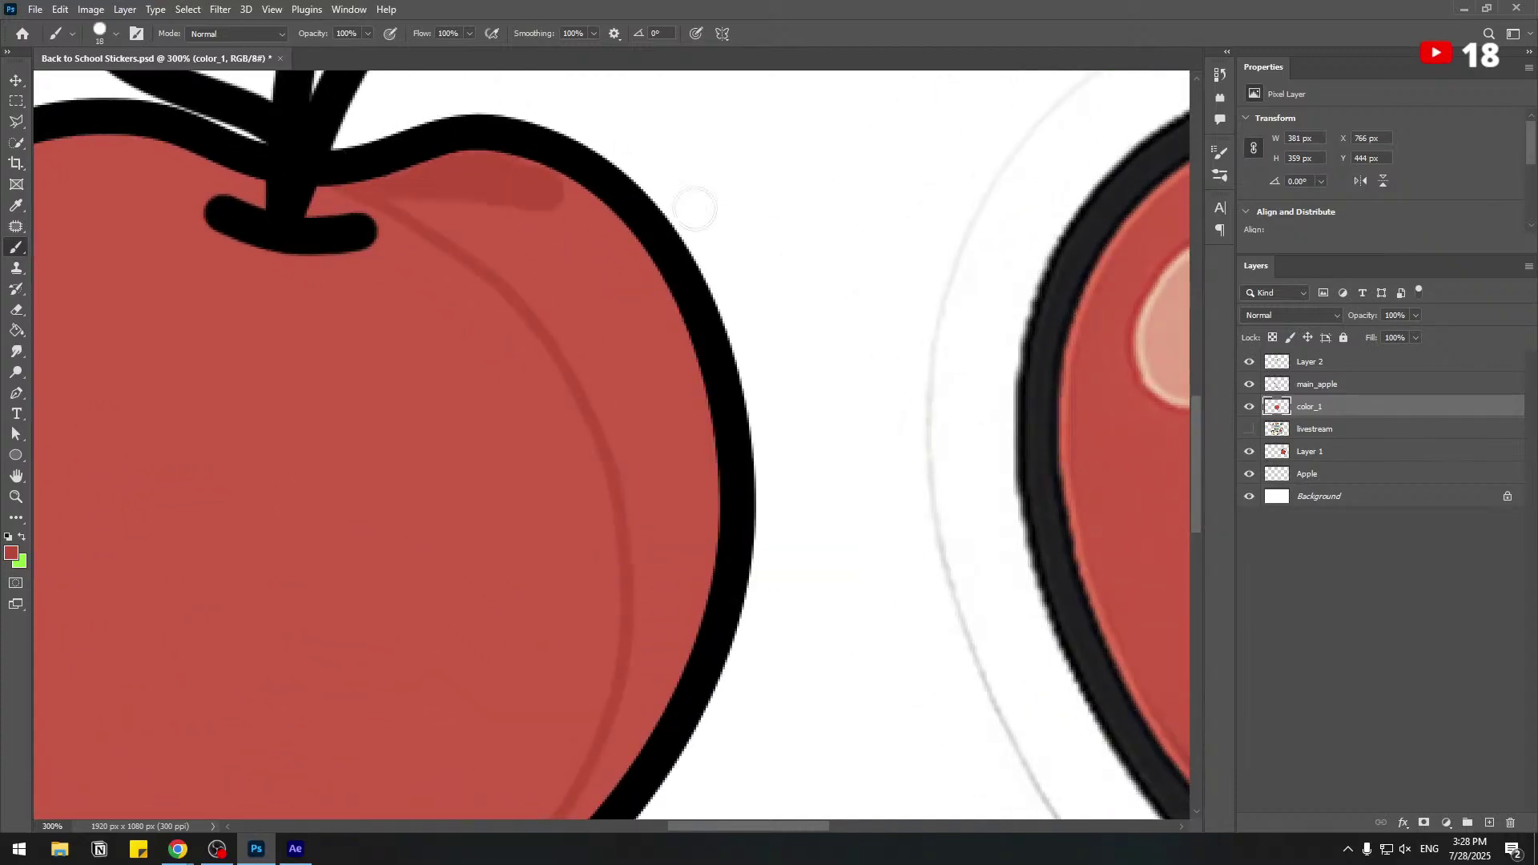
left_click_drag(397, 188, 622, 333)
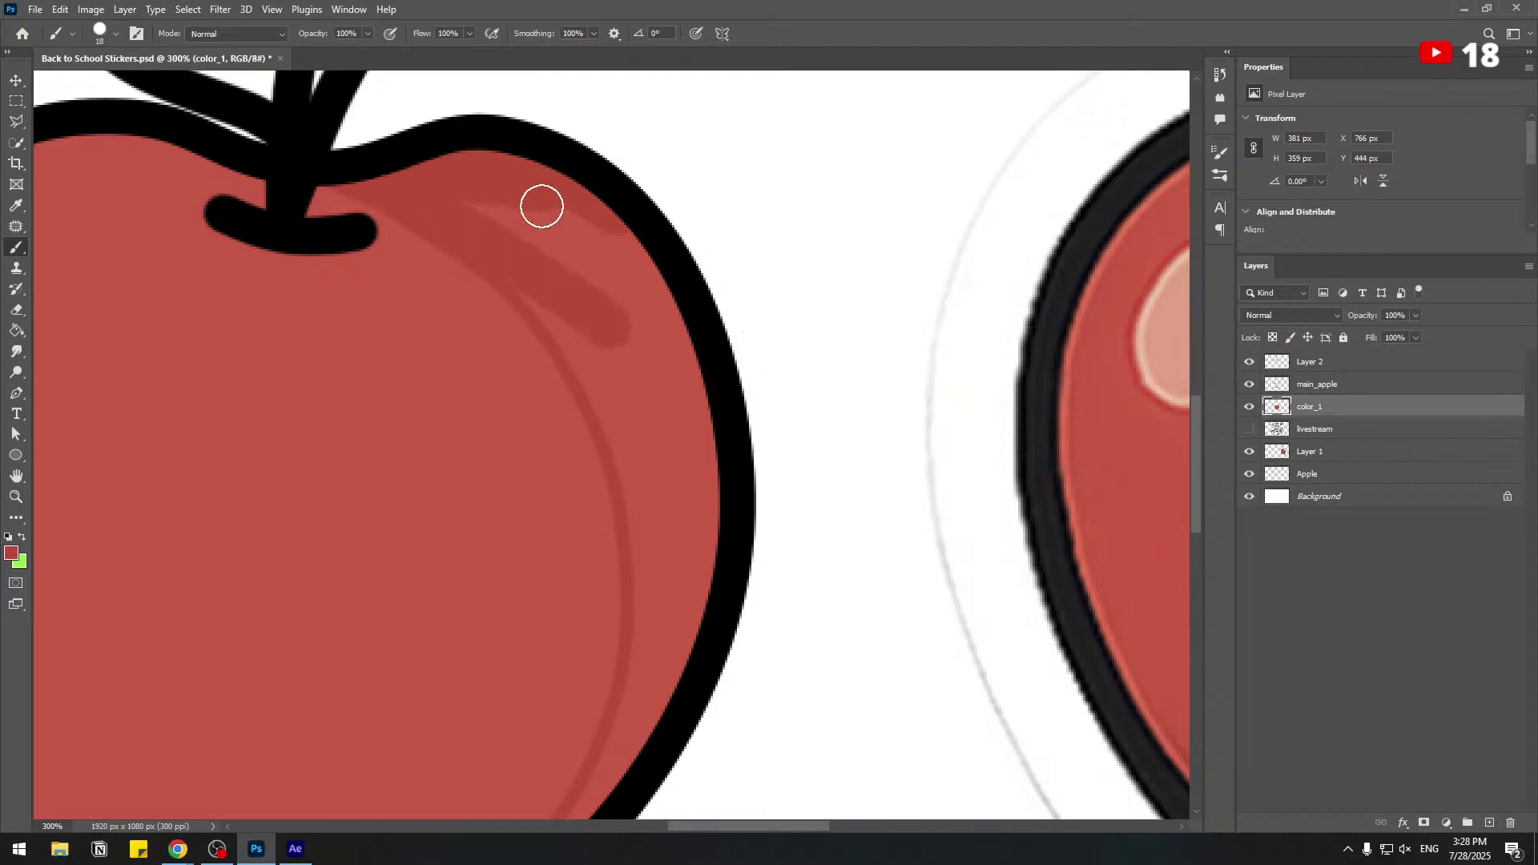
left_click_drag(539, 205, 676, 500)
scroll(736, 200, "down", 5)
mouse_move(735, 201)
left_mouse_down()
mouse_move(713, 233)
mouse_move(669, 531)
left_mouse_up()
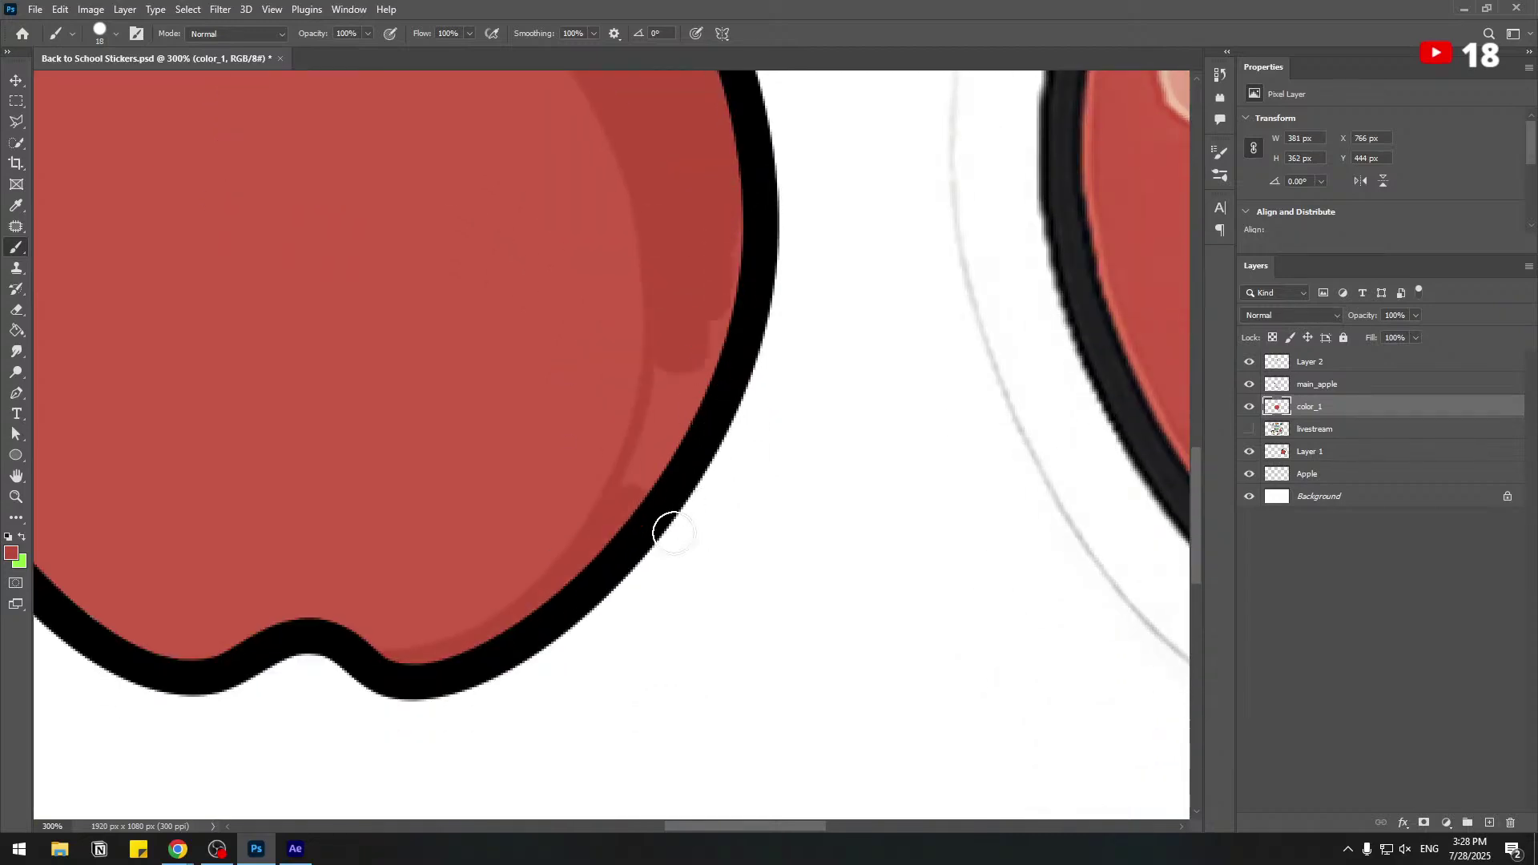
mouse_move(727, 227)
left_mouse_down()
mouse_move(638, 511)
mouse_move(577, 611)
left_mouse_up()
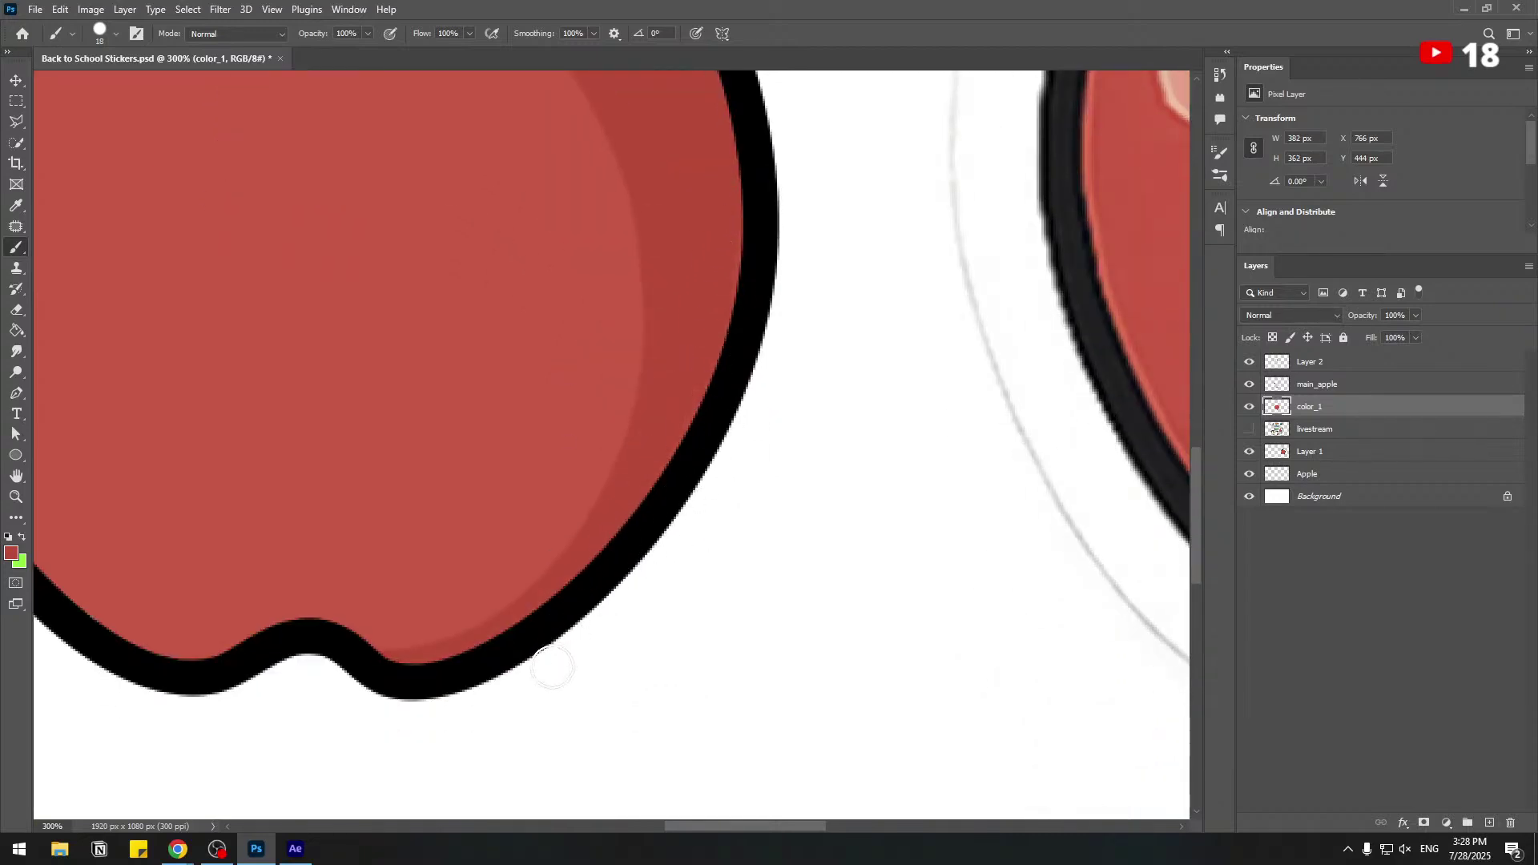
key("ctrl+1")
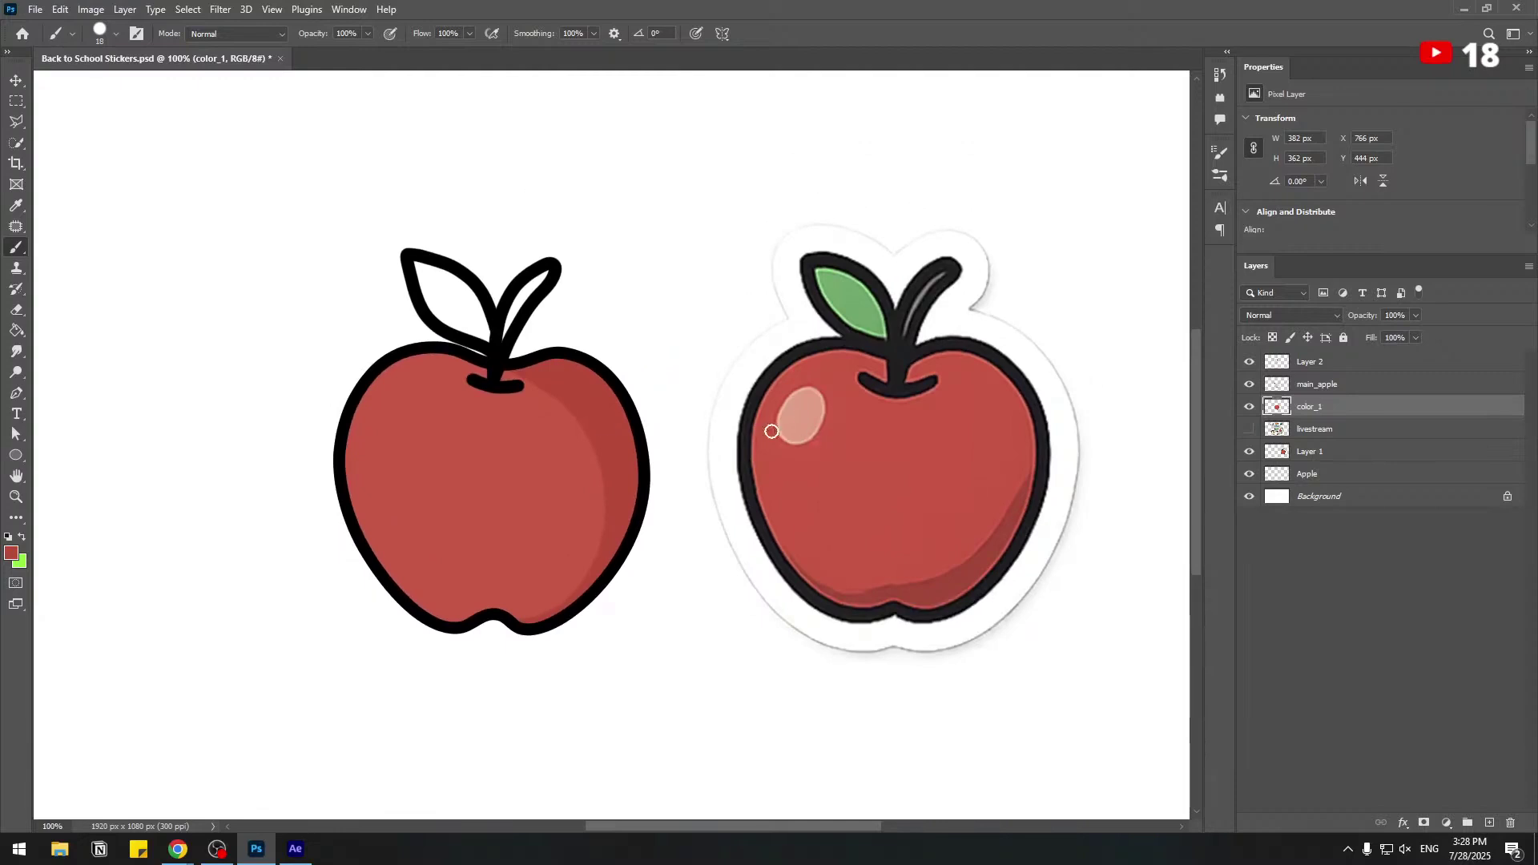
Set the foreground color to light red f78978 and paint a solid oval highlight on the apple's upper-left side.
left_click(11, 553)
left_click(1145, 445)
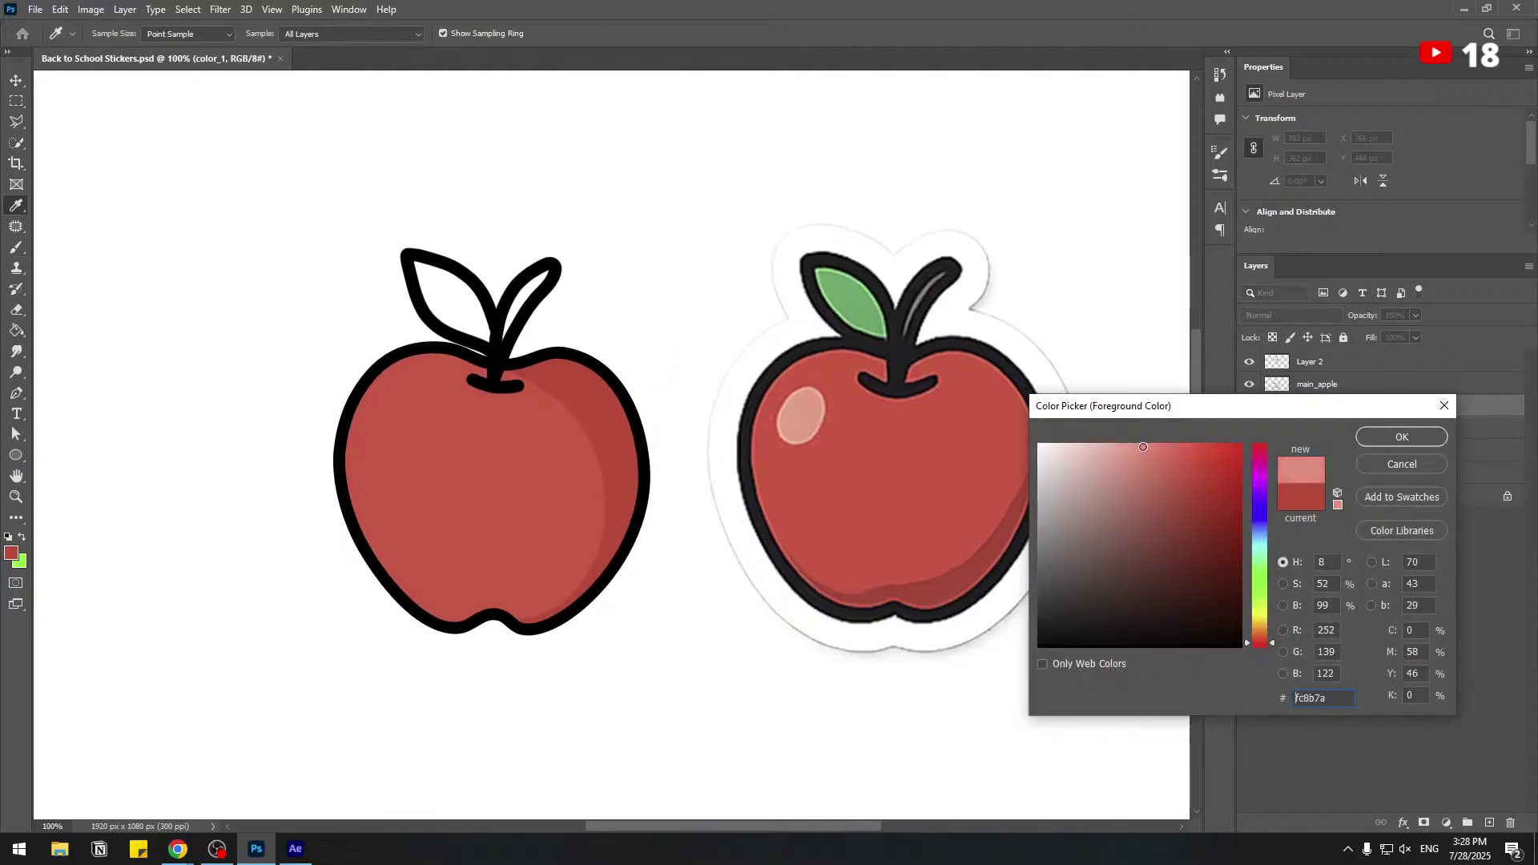
left_click(1400, 437)
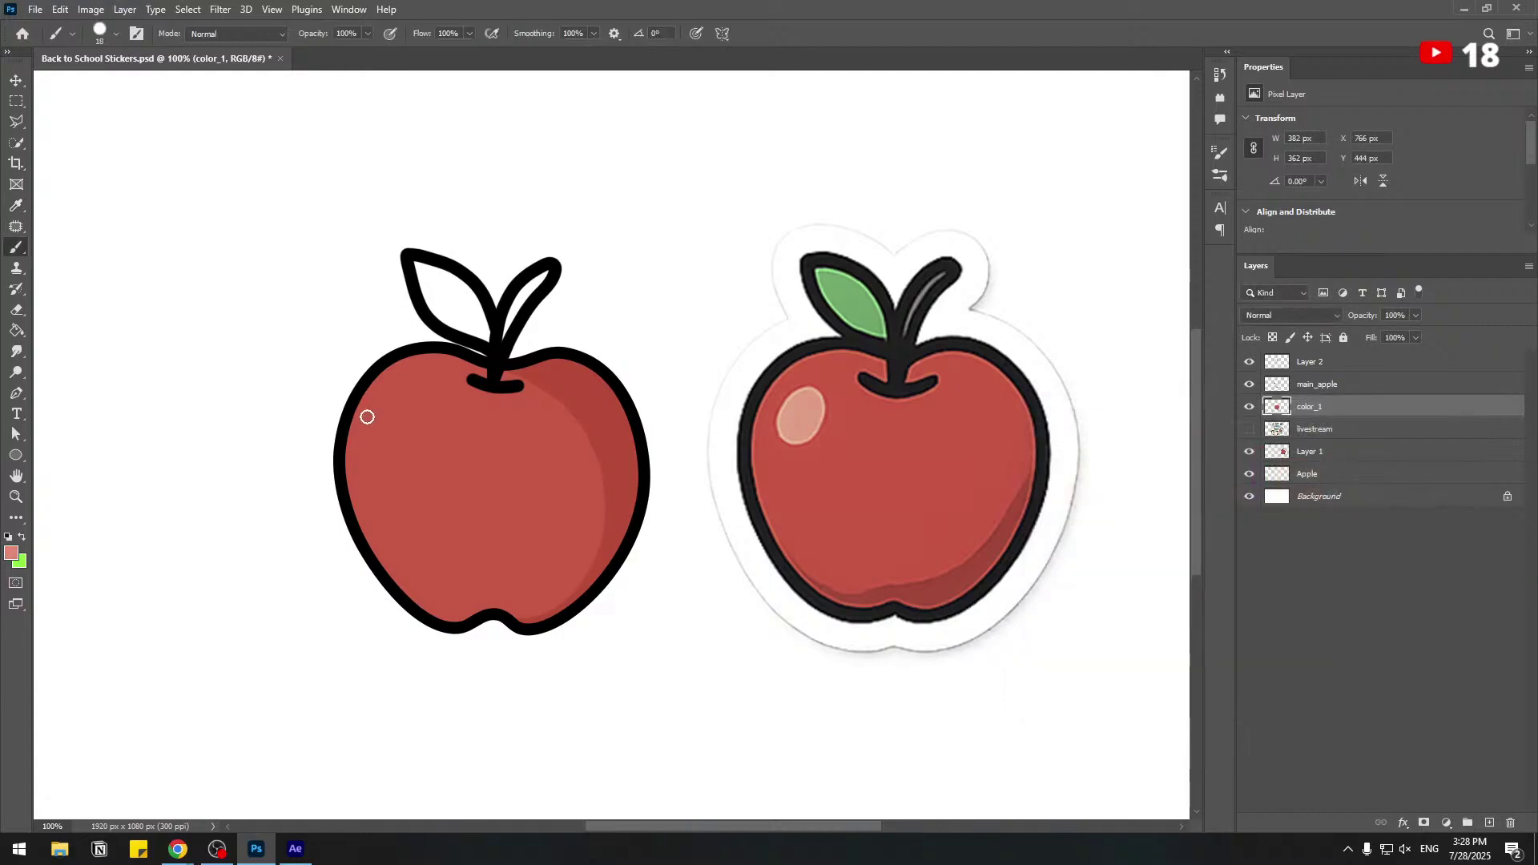
mouse_move(377, 410)
left_mouse_down()
mouse_move(365, 489)
mouse_move(394, 469)
mouse_move(413, 416)
mouse_move(369, 400)
left_mouse_up()
mouse_move(395, 208)
left_mouse_down()
mouse_move(326, 394)
mouse_move(349, 436)
mouse_move(396, 234)
mouse_move(421, 200)
mouse_move(314, 424)
mouse_move(353, 370)
left_mouse_up()
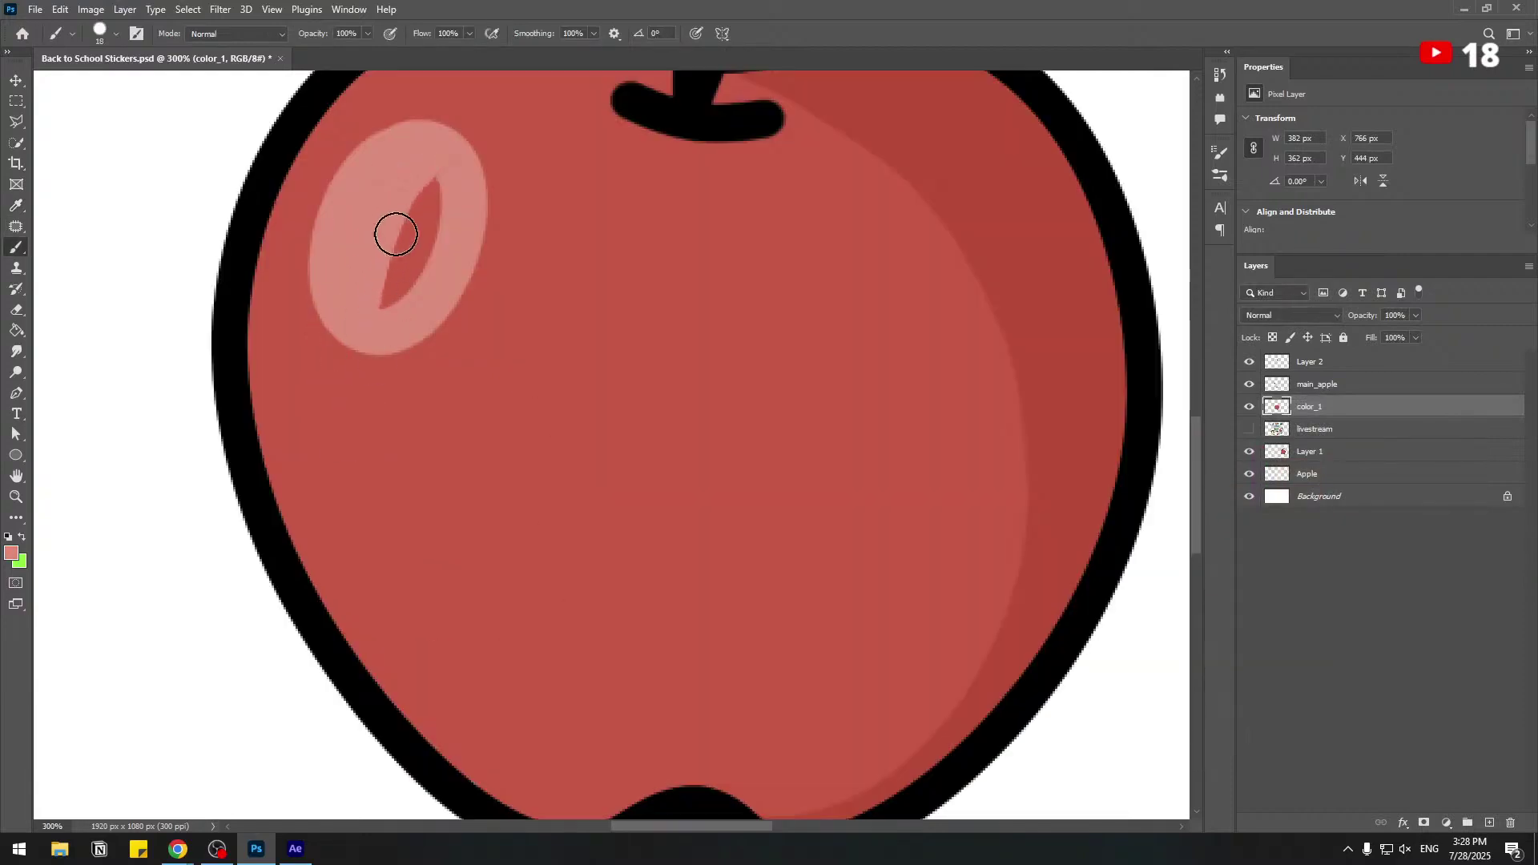
Set the foreground color to paler pink fb9b8d and add a dot plus a 12 px curved stroke inside the oval highlight.
left_click(12, 552)
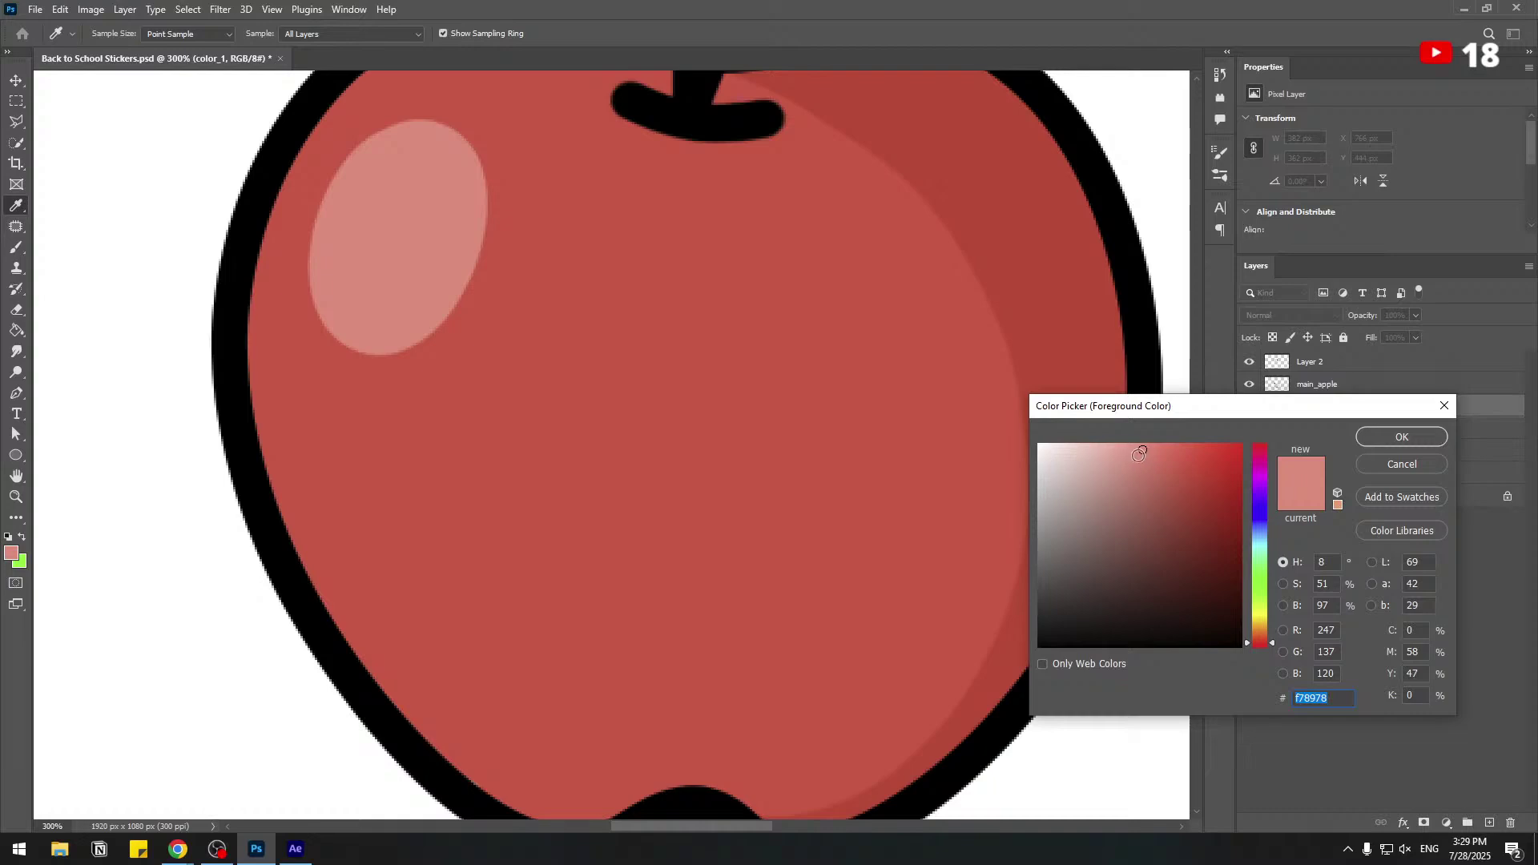
left_click(1128, 450)
left_click(1361, 443)
left_click(440, 163)
right_click(502, 218)
left_click(617, 302)
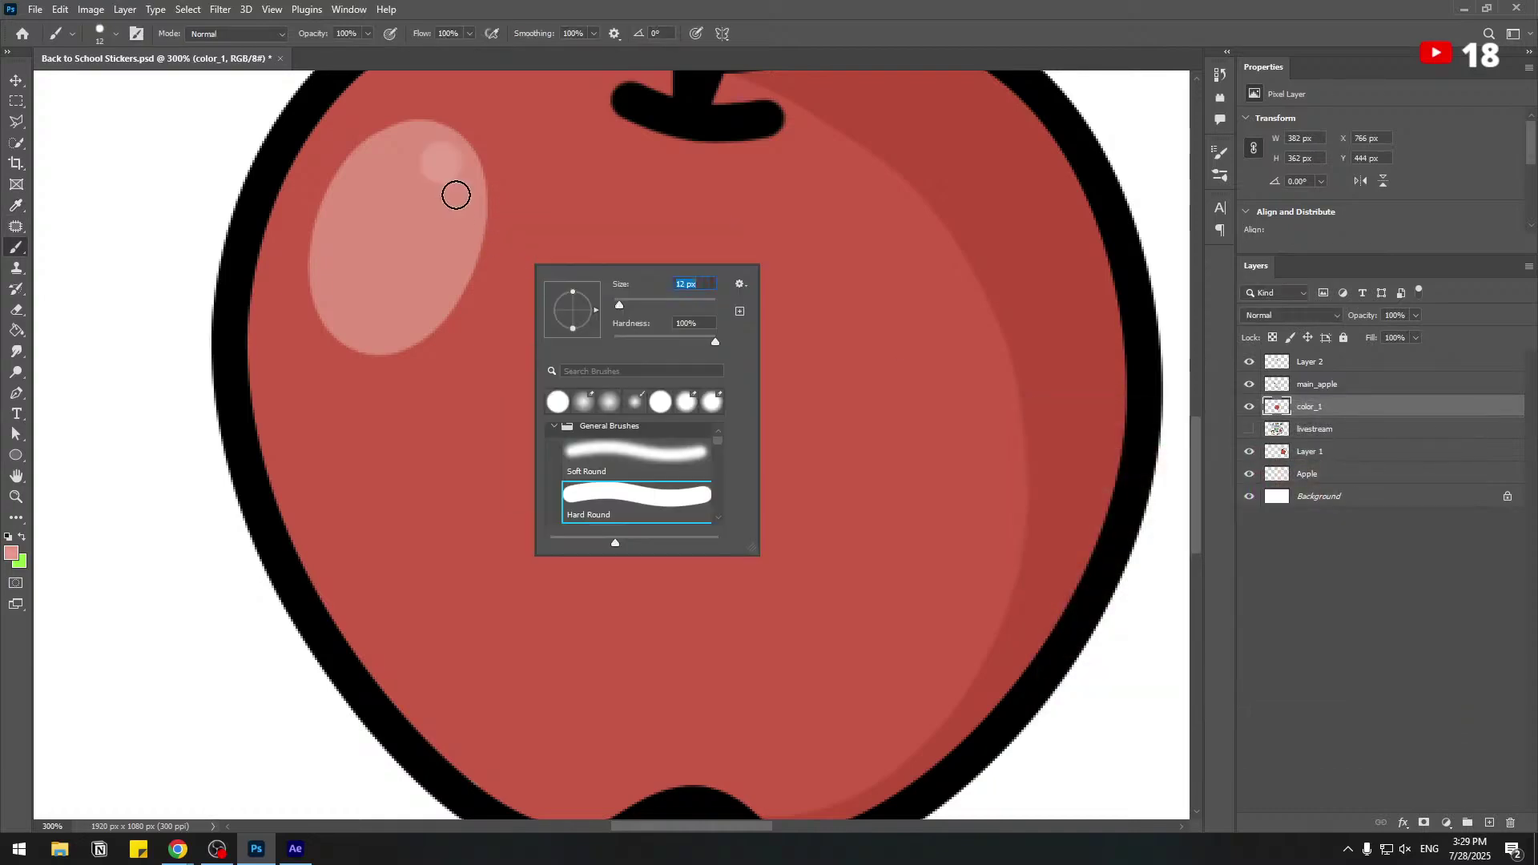
left_click(458, 226)
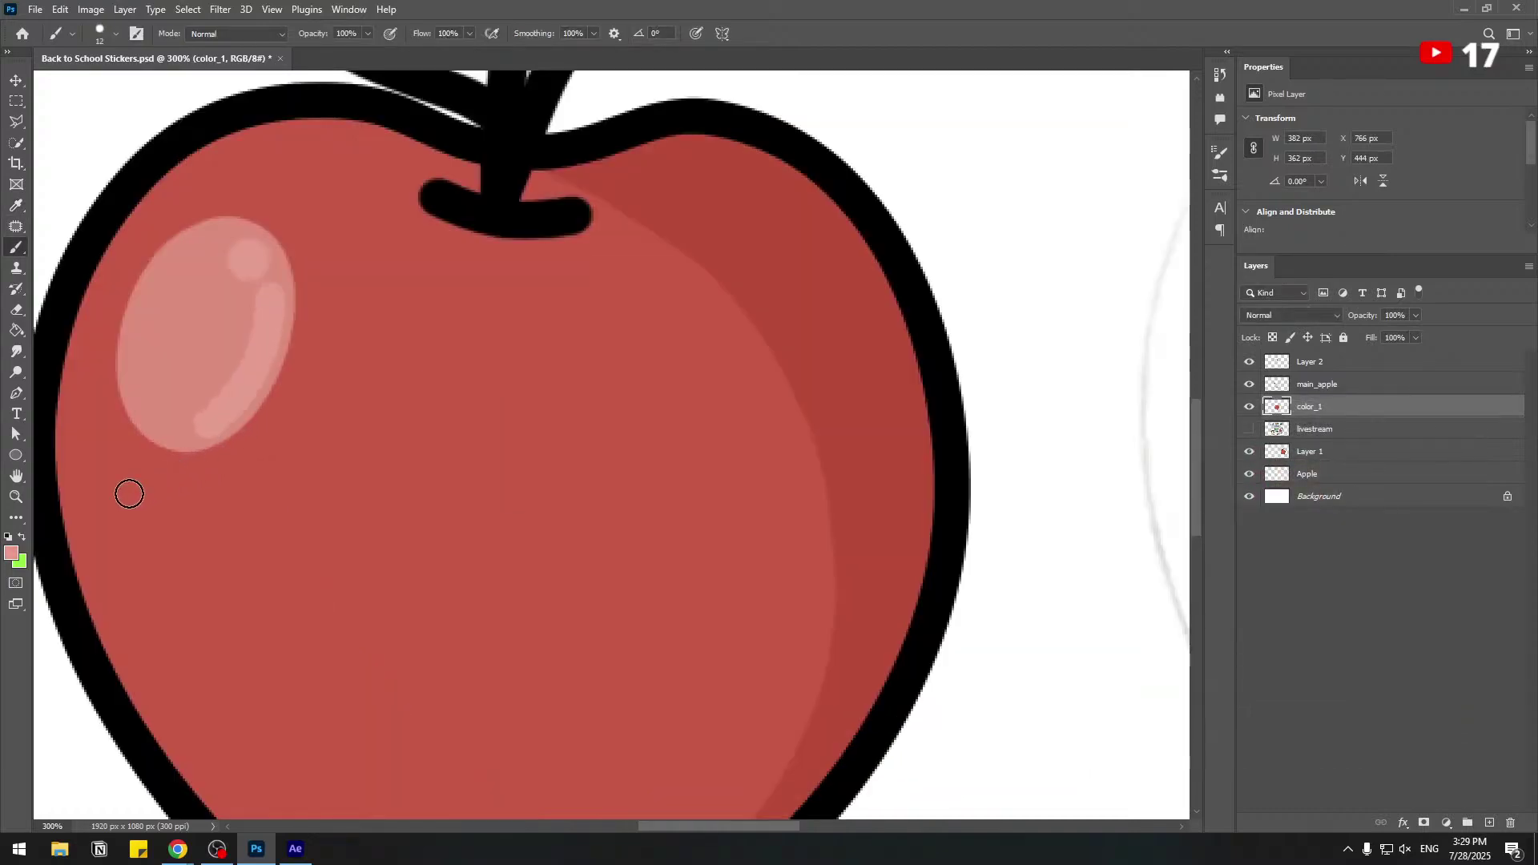
Hide Layer 1, the reference apple sticker, and leave no layer selected.
scroll(127, 492, "down", 5)
left_click_drag(522, 406, 448, 365)
key("v")
left_click(1248, 450)
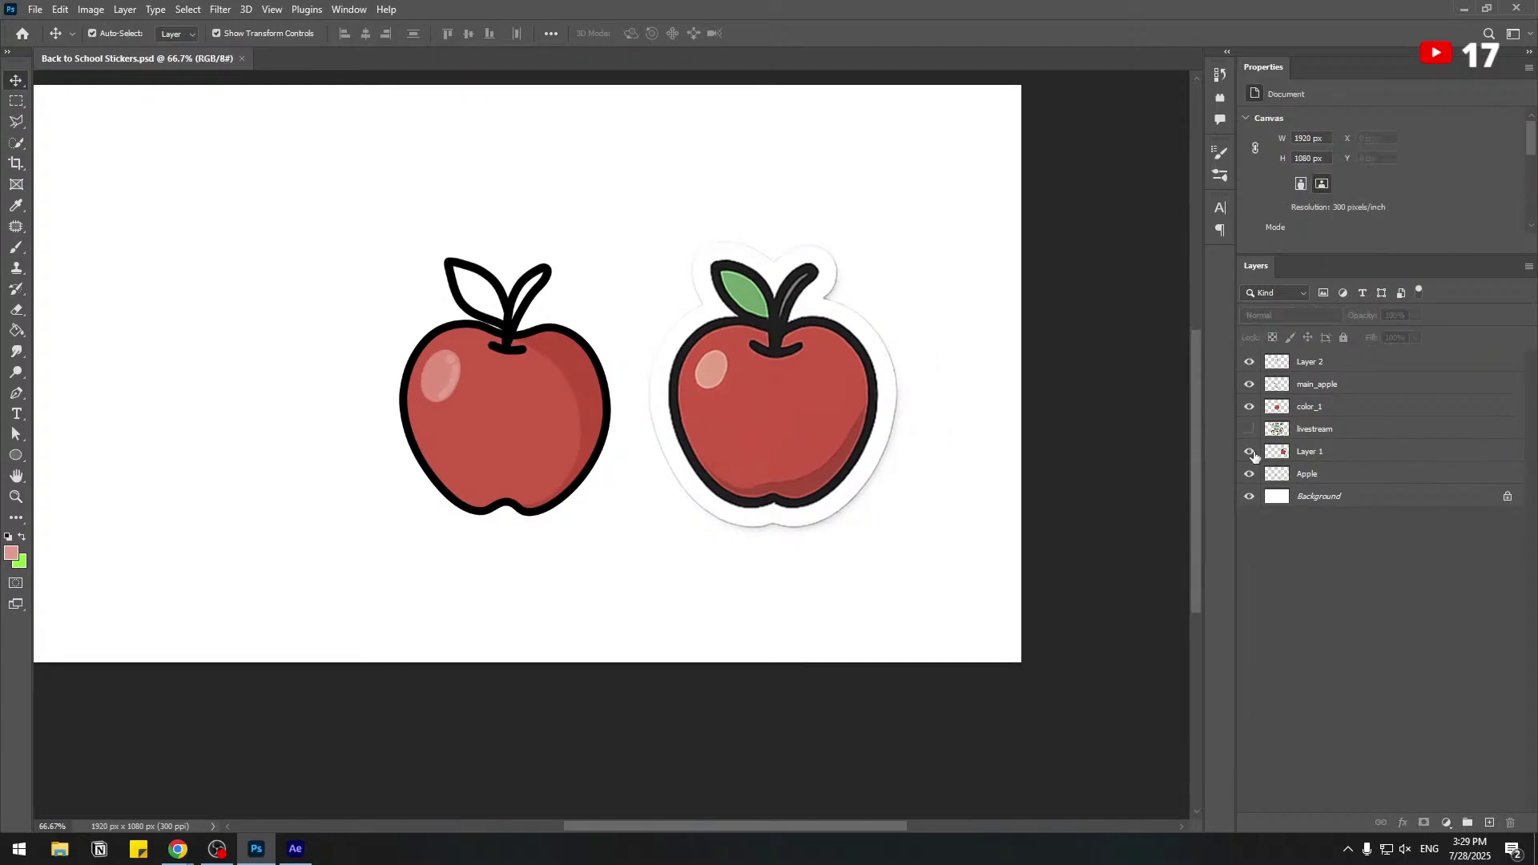
left_click(1371, 639)
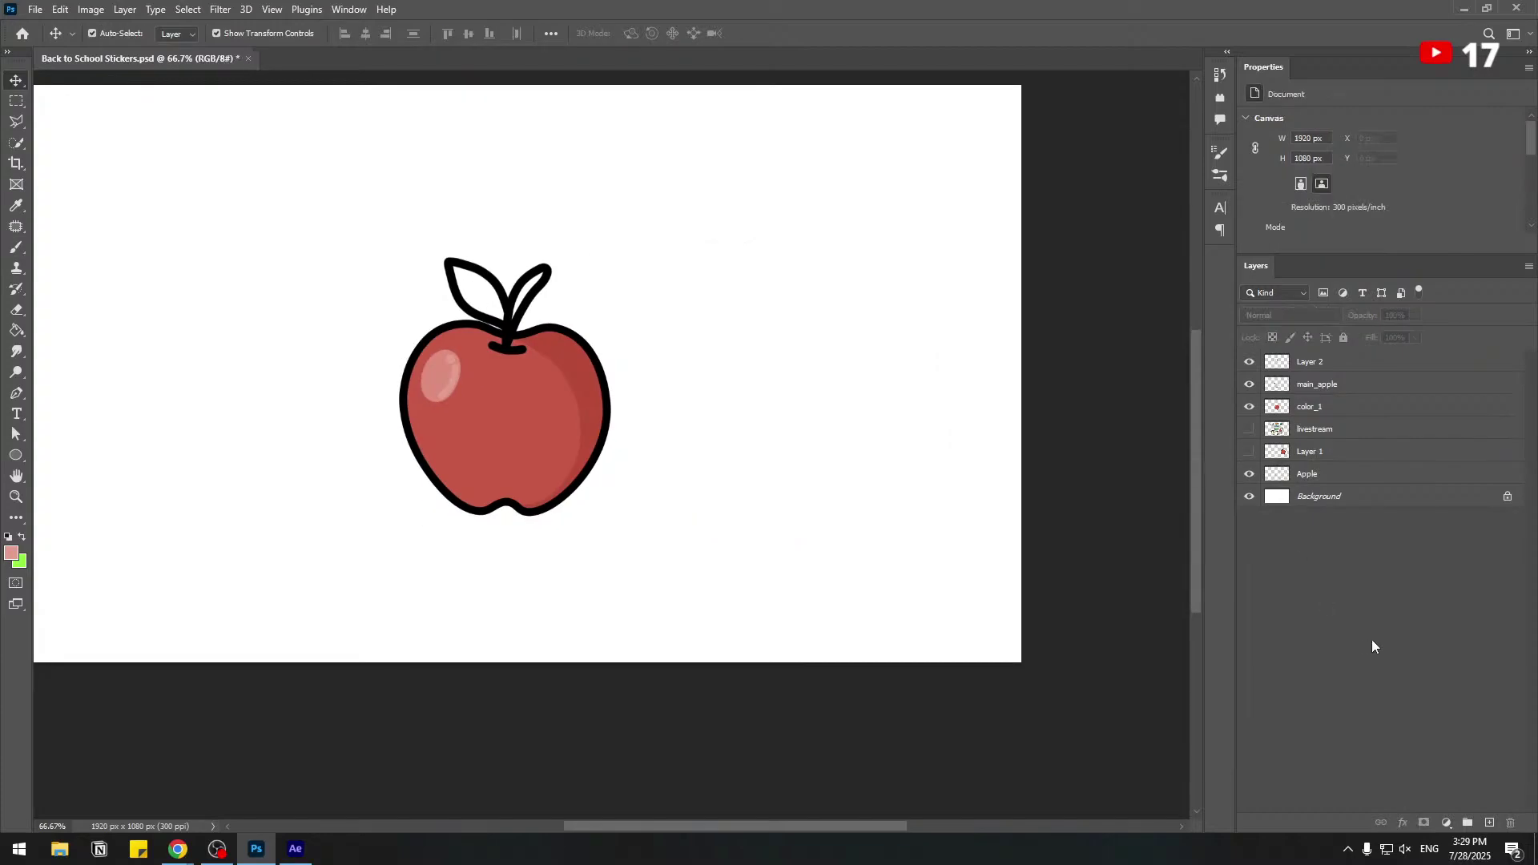
Convert the color_1 and main_apple layers together into one smart object.
left_click(1307, 410)
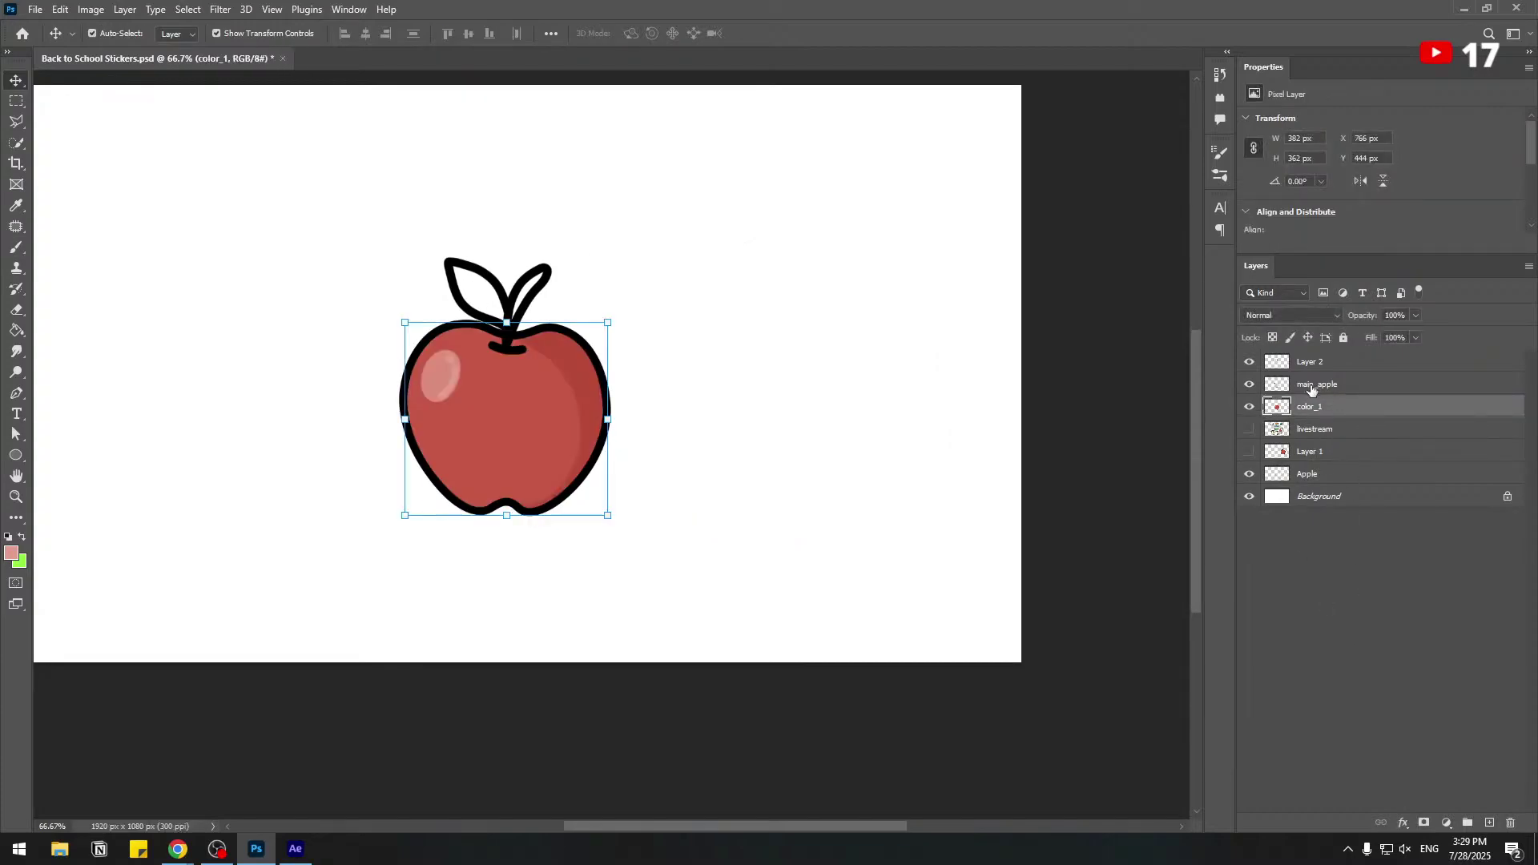
left_click(1311, 388, "ctrl")
right_click(1308, 396)
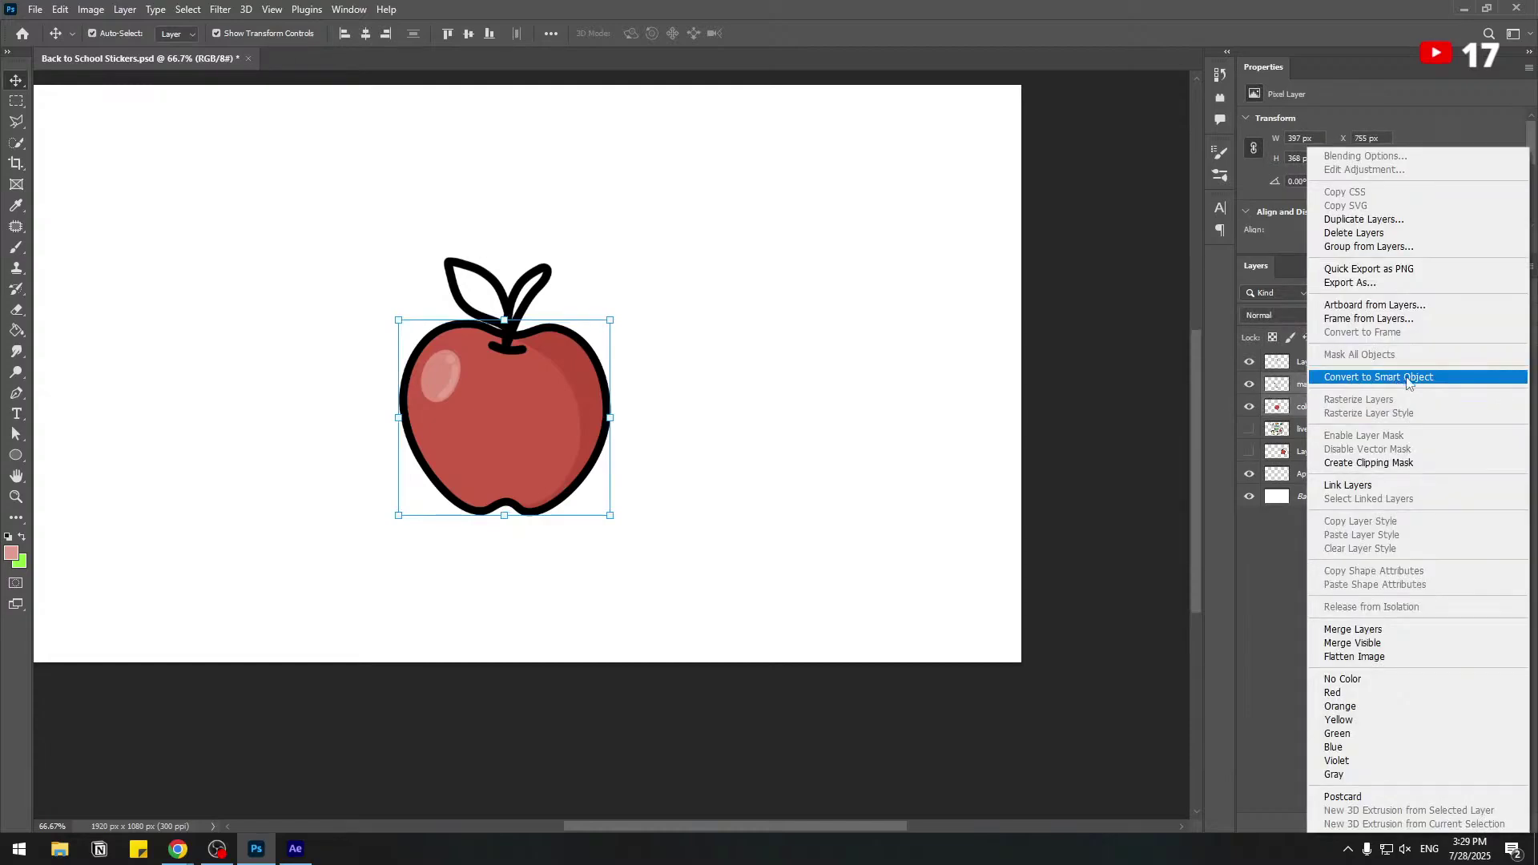
left_click(1394, 377)
left_click(1416, 763)
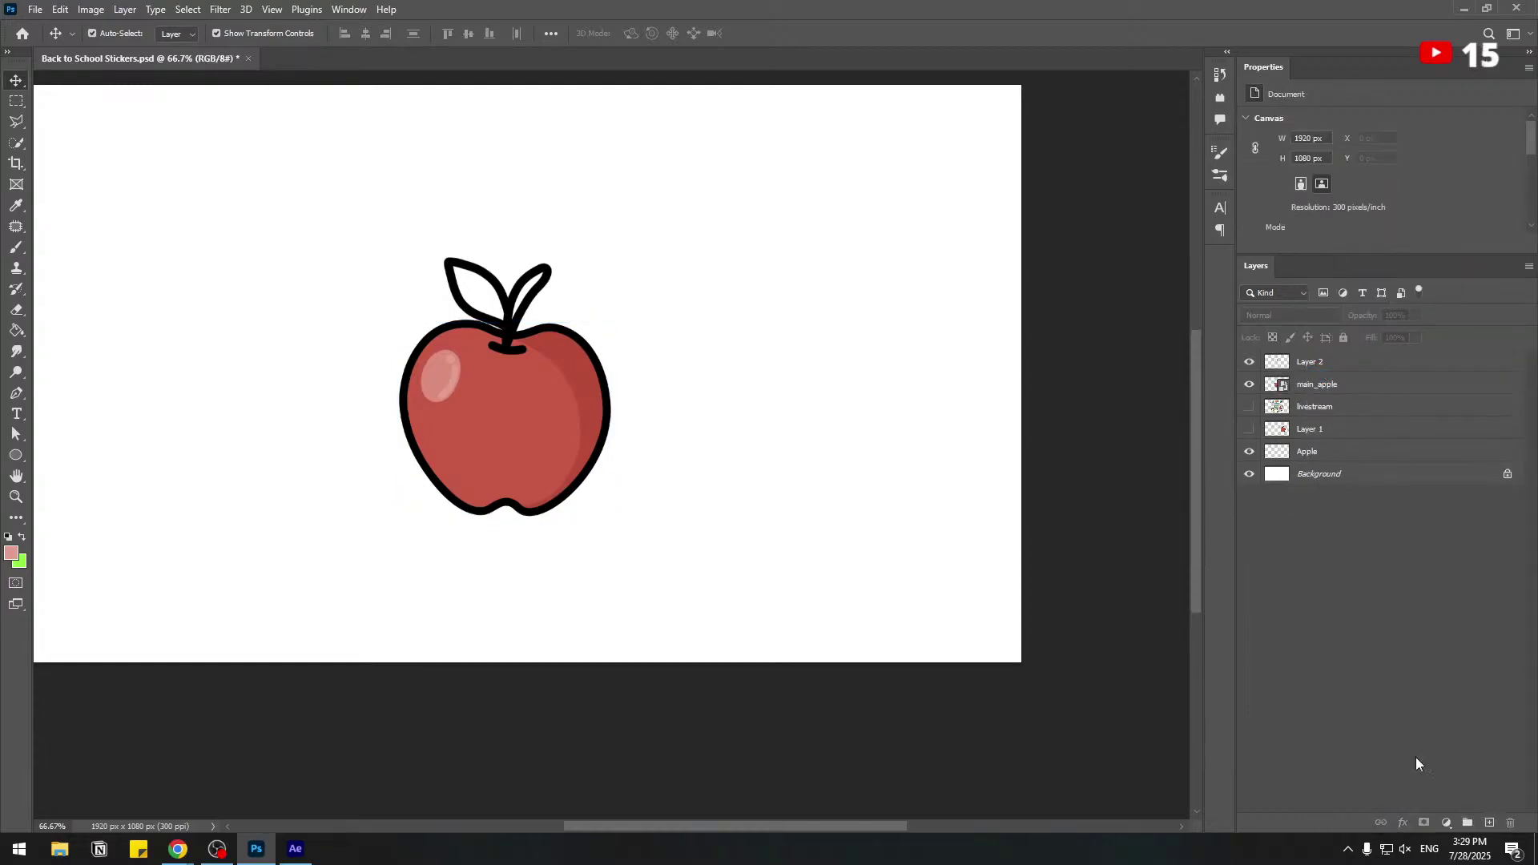
Add a layer named color_2 directly beneath the leaf outline layer, and rename Layer 2 as Leaf.
left_click(1488, 823)
double_click(1311, 362)
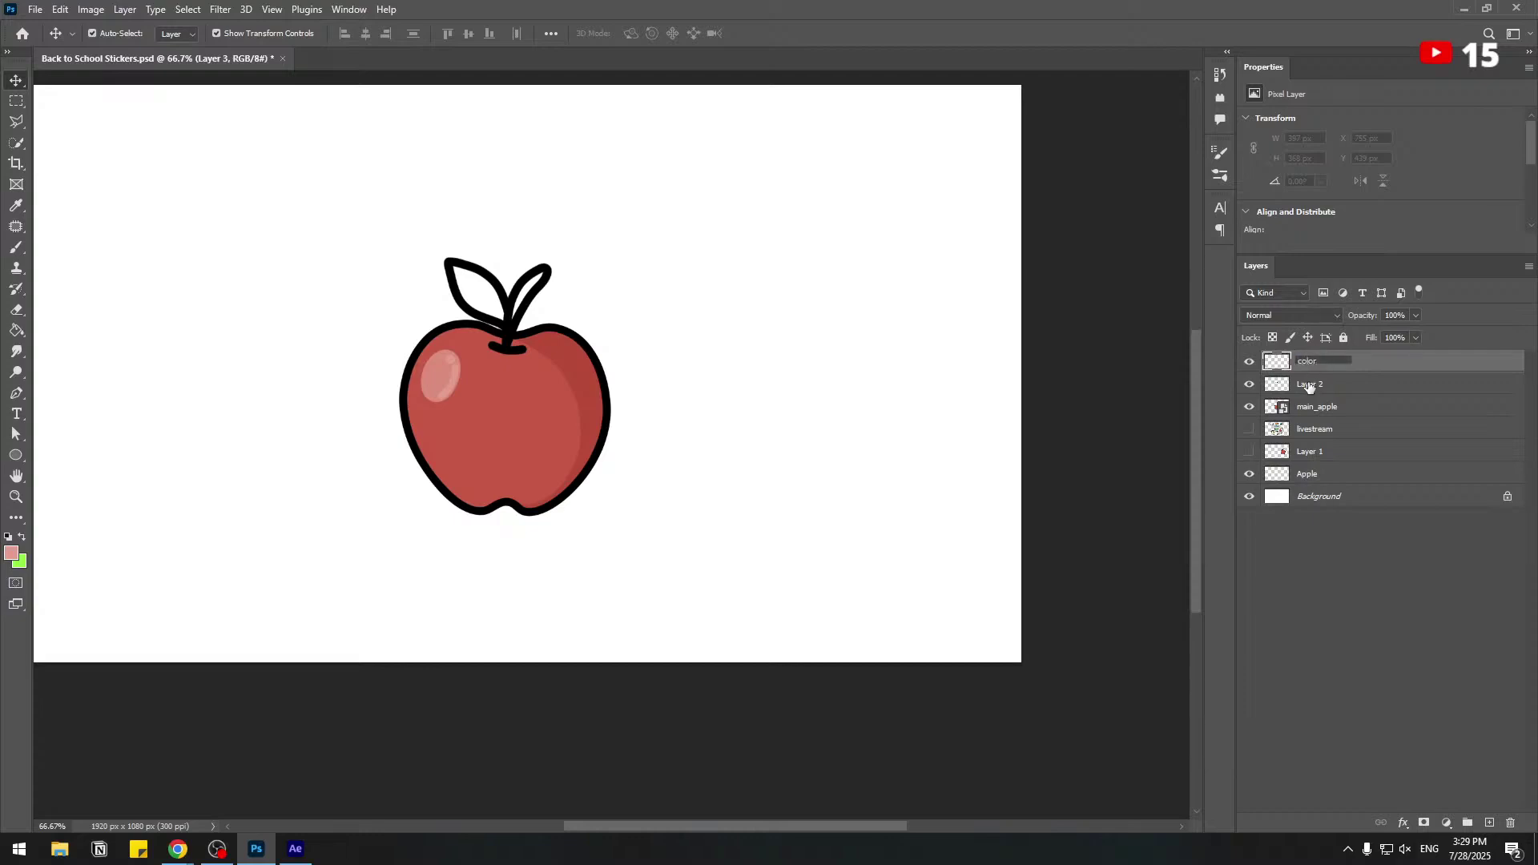
key("Return")
left_click_drag(1314, 366, 1329, 409)
double_click(1311, 362)
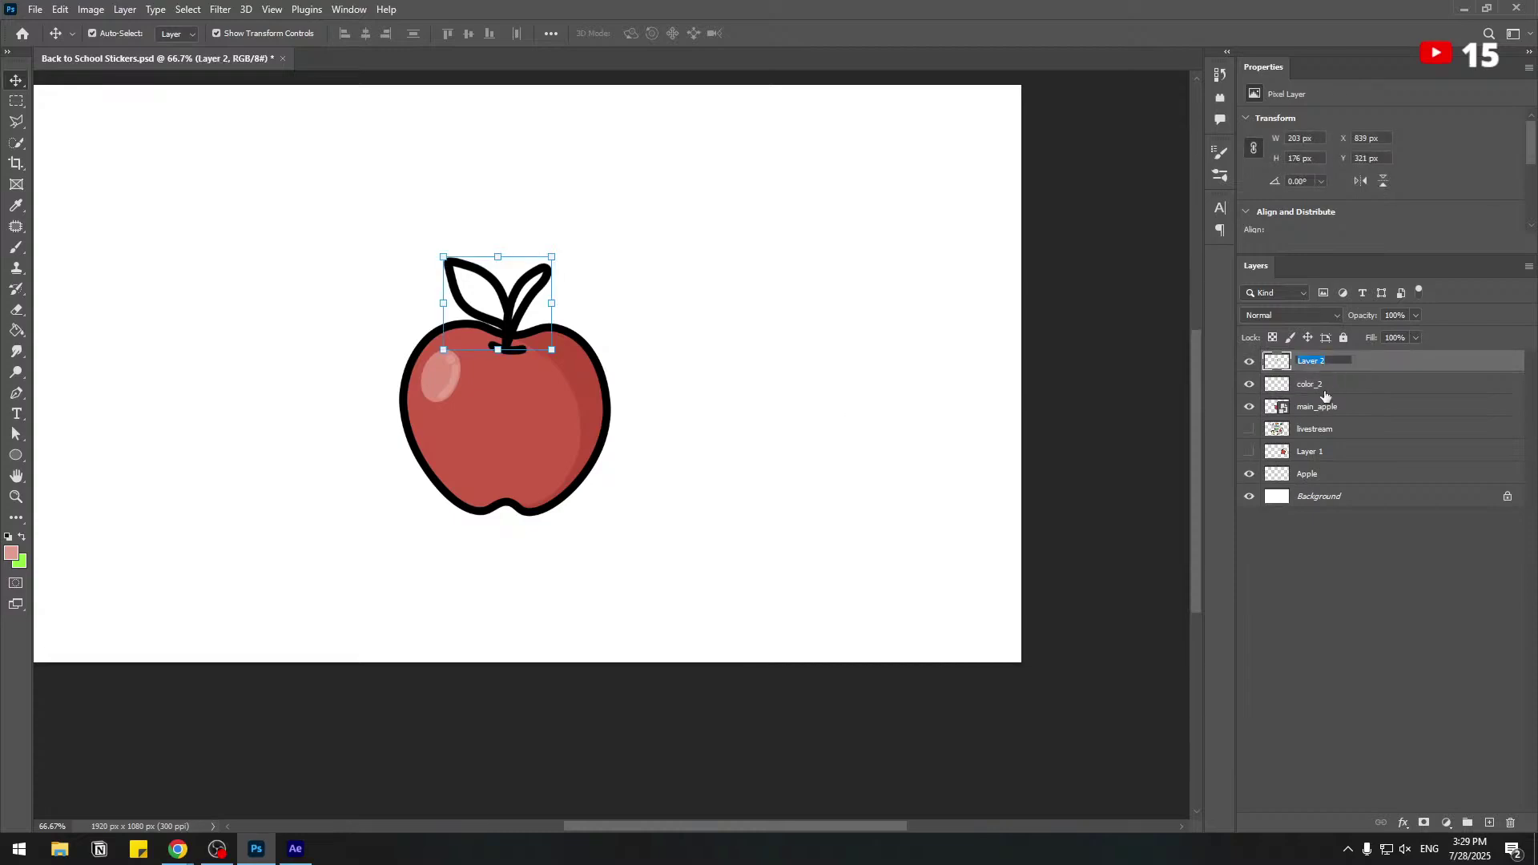
key("Return")
Make color_2 the active layer and set the Brush tool's foreground color to light green for the leaves.
left_click(1308, 388)
left_click_drag(498, 389, 522, 440)
key("ctrl+plus")
key("ctrl+plus")
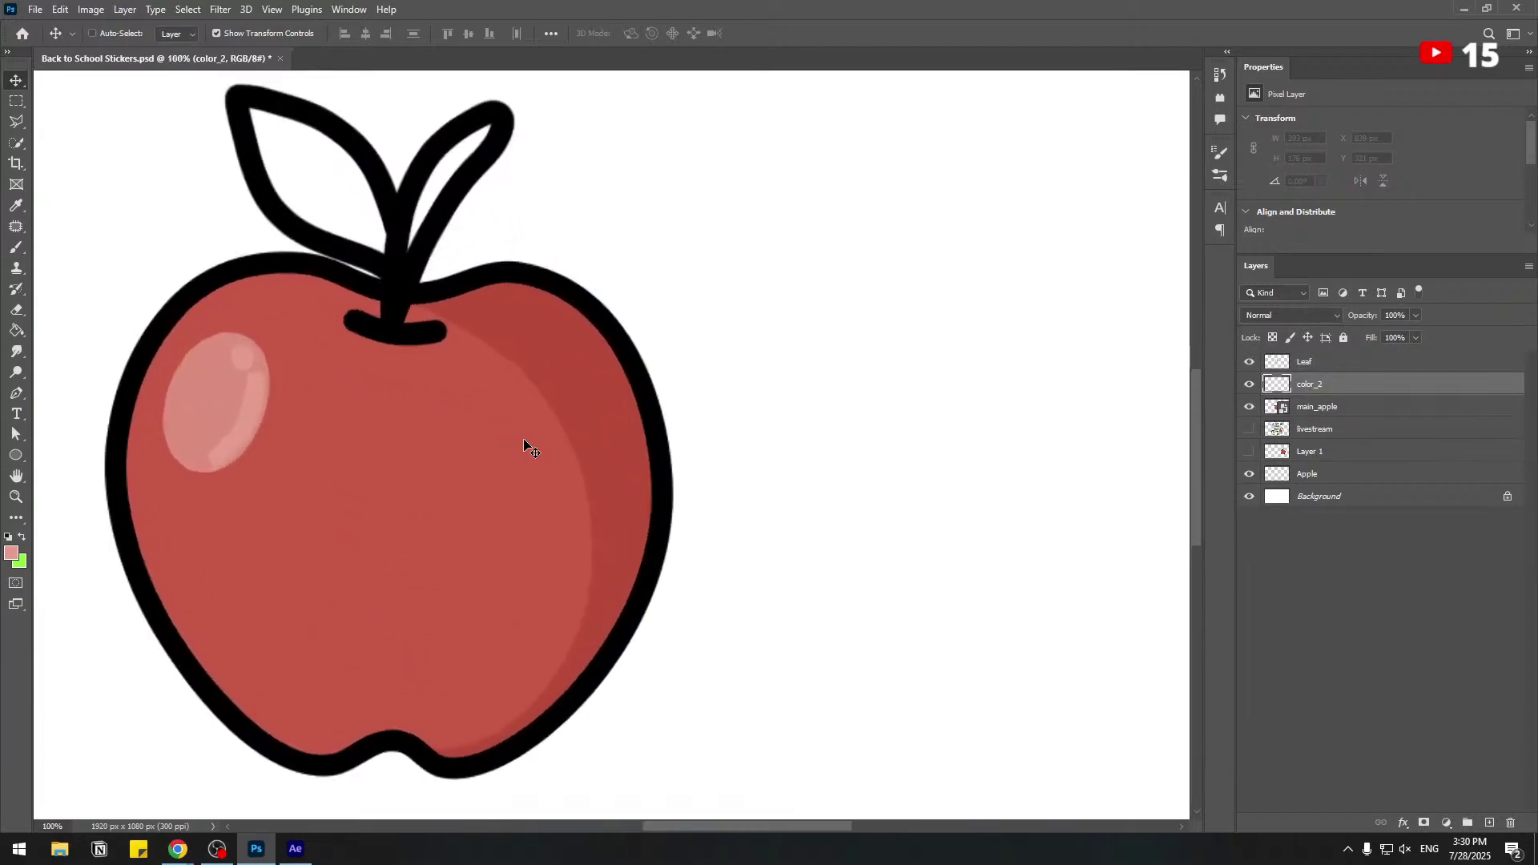
key("ctrl+plus")
key("ctrl+plus")
left_click_drag(342, 277, 754, 631)
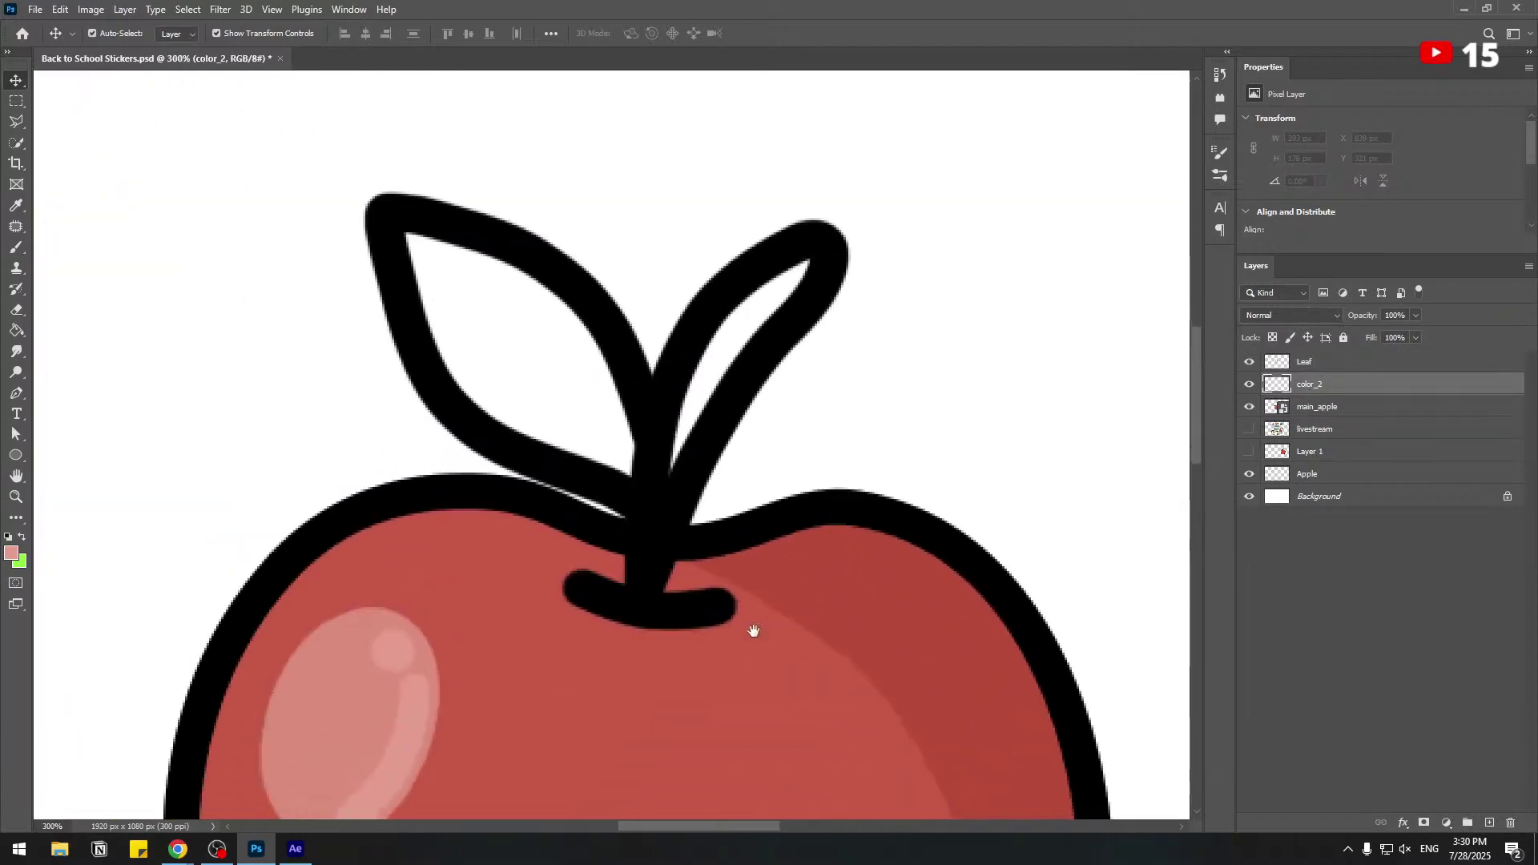
left_click(16, 247)
left_click(13, 553)
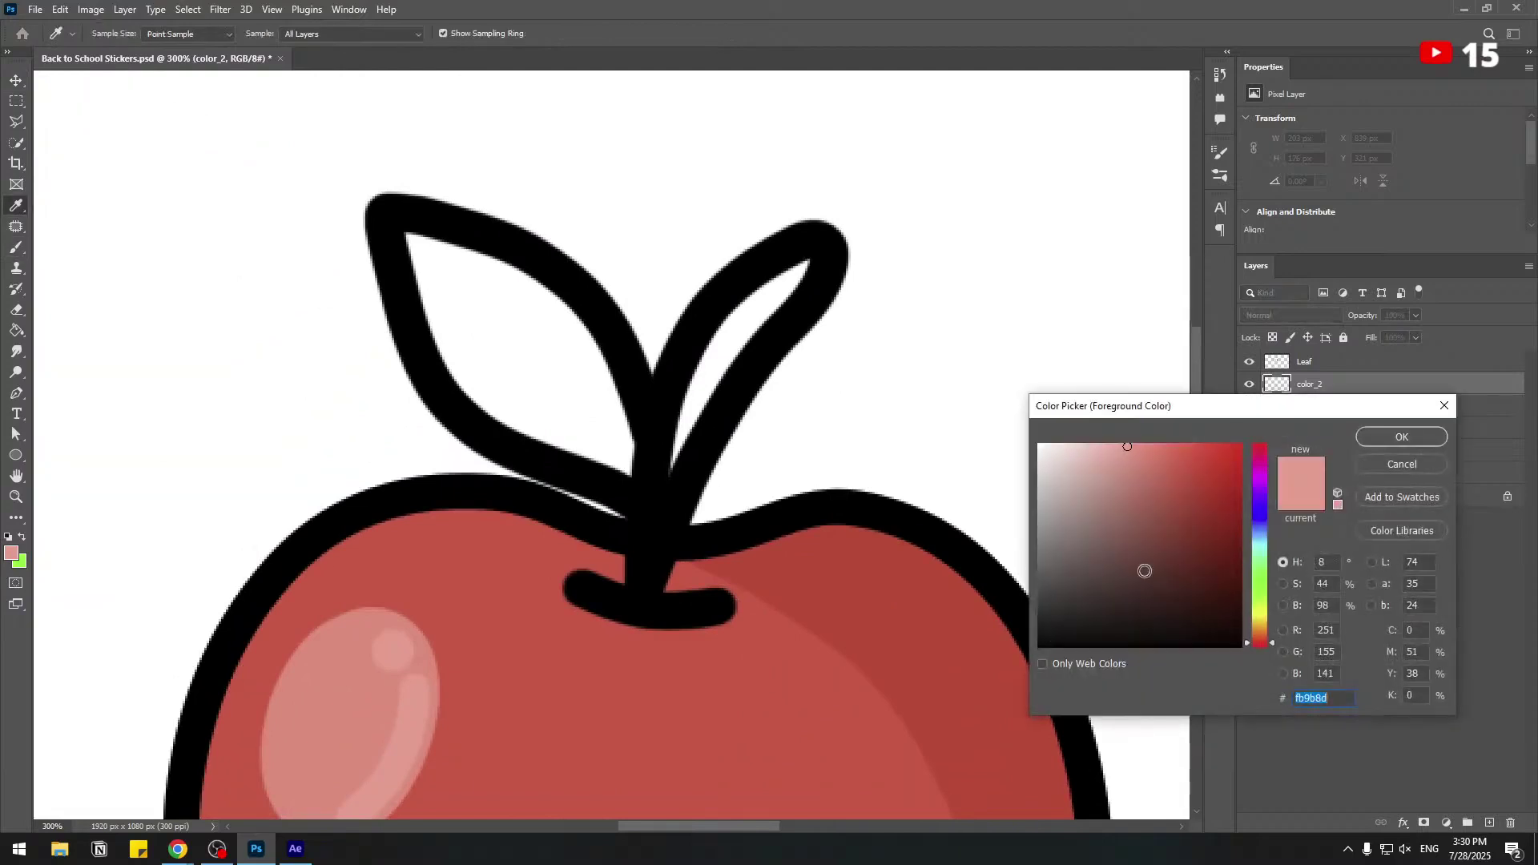
left_click(1260, 592)
key("Return")
Fill the interiors of both leaves with light green on the color_2 layer using a hard round brush.
mouse_move(413, 237)
left_mouse_down()
mouse_move(611, 373)
mouse_move(599, 401)
left_mouse_up()
right_click(599, 400)
left_click_drag(690, 441, 695, 441)
mouse_move(474, 260)
left_mouse_down()
mouse_move(656, 416)
mouse_move(652, 485)
left_mouse_up()
mouse_move(421, 283)
left_mouse_down()
mouse_move(506, 476)
mouse_move(601, 523)
mouse_move(482, 385)
mouse_move(472, 313)
mouse_move(614, 445)
mouse_move(670, 523)
mouse_move(611, 397)
mouse_move(590, 374)
mouse_move(650, 536)
mouse_move(628, 521)
mouse_move(503, 399)
mouse_move(721, 488)
mouse_move(652, 473)
left_mouse_up()
mouse_move(807, 274)
left_mouse_down()
mouse_move(711, 356)
mouse_move(601, 580)
left_mouse_up()
key("v")
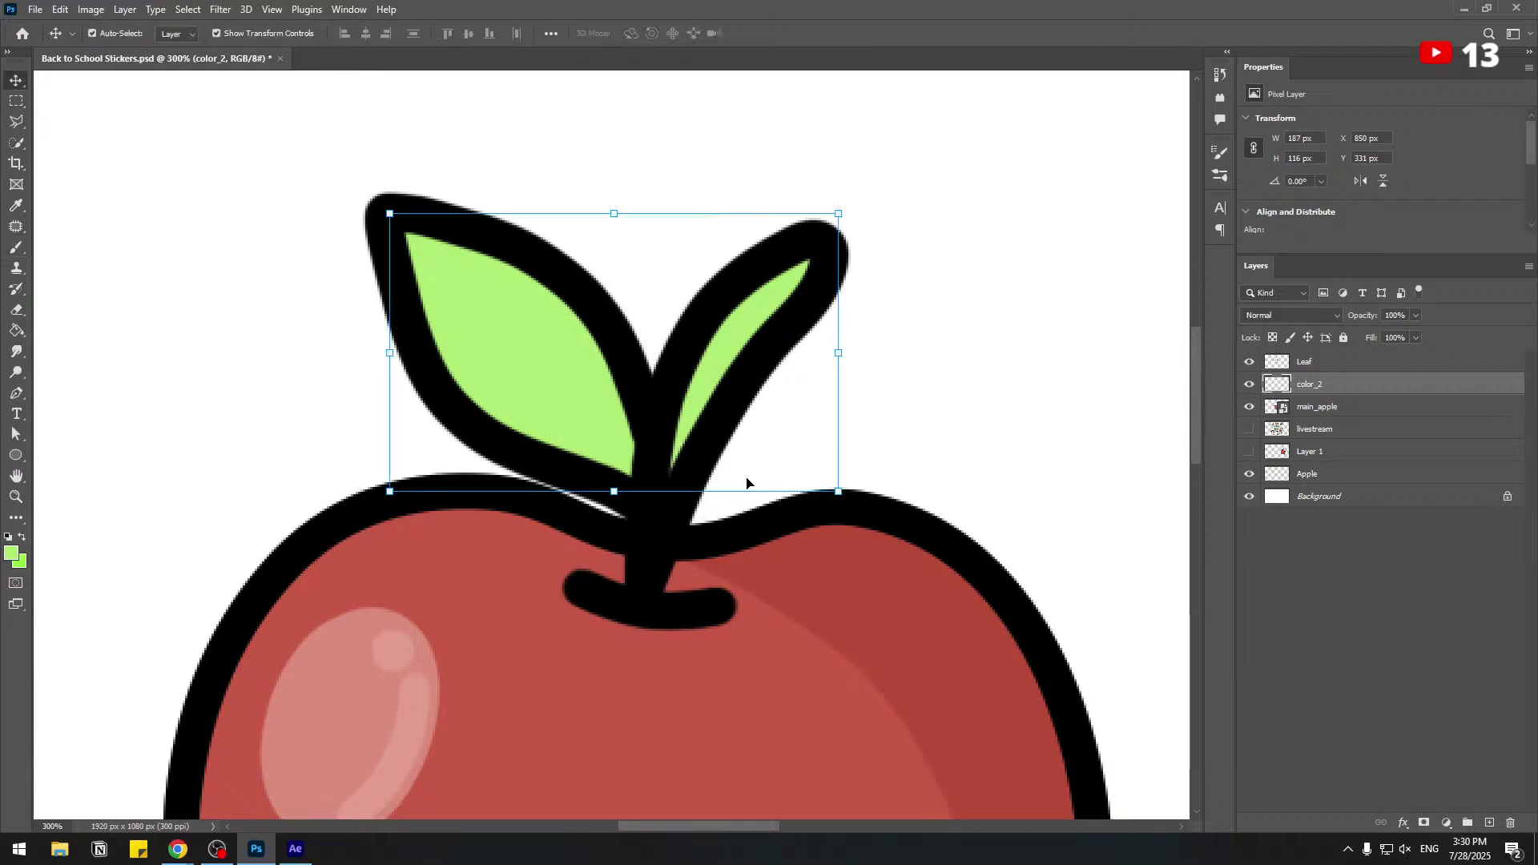
Shade the large leaf's upper-right edge and the small leaf's edge with darker green 82d058, using a 15 px hard round brush.
left_click(10, 553)
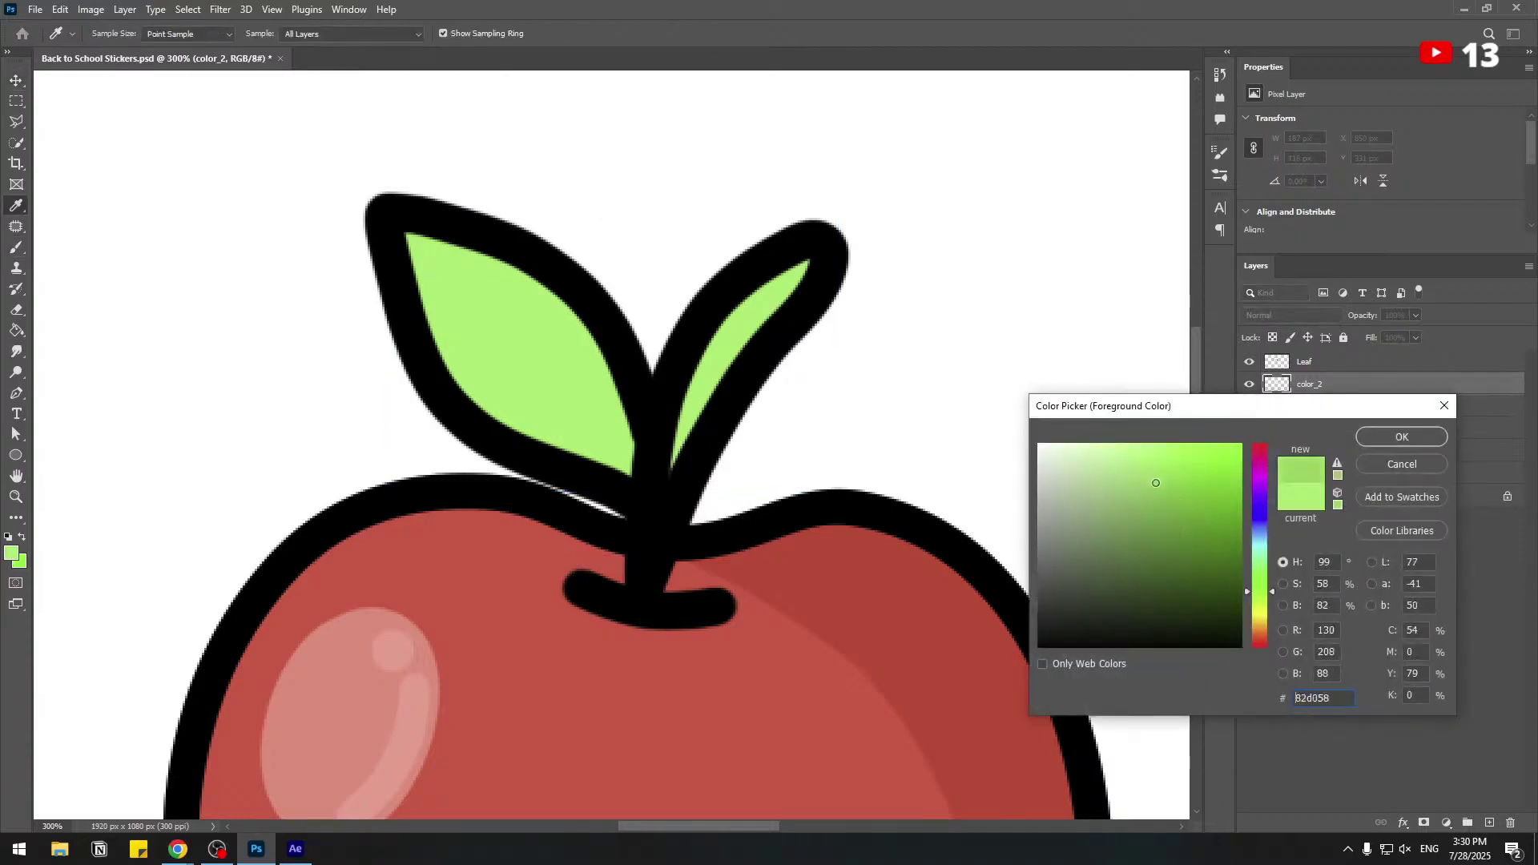
left_click(1400, 437)
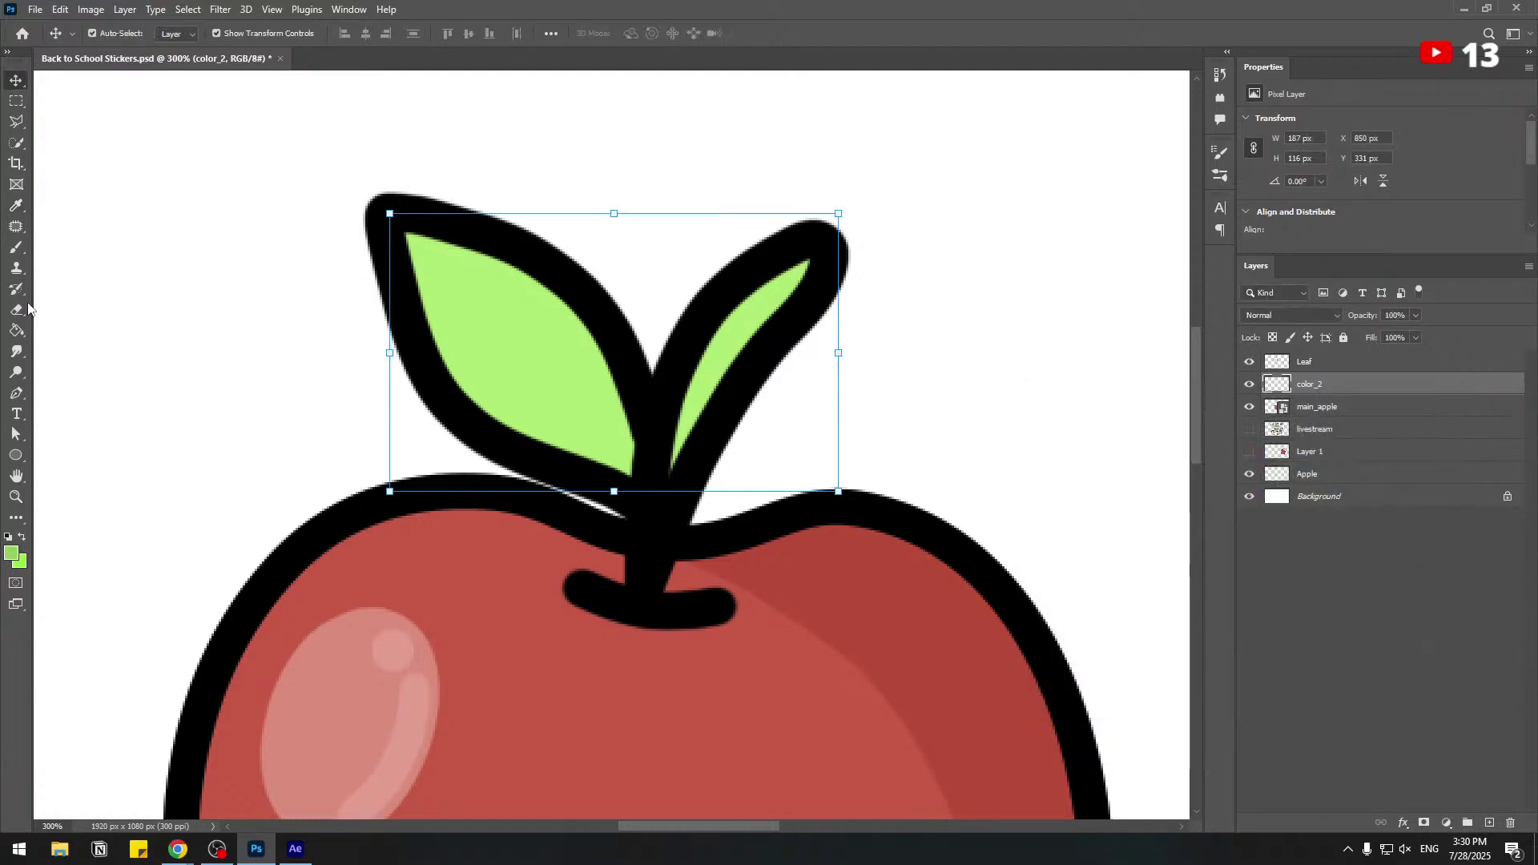
key("b")
right_click(722, 331)
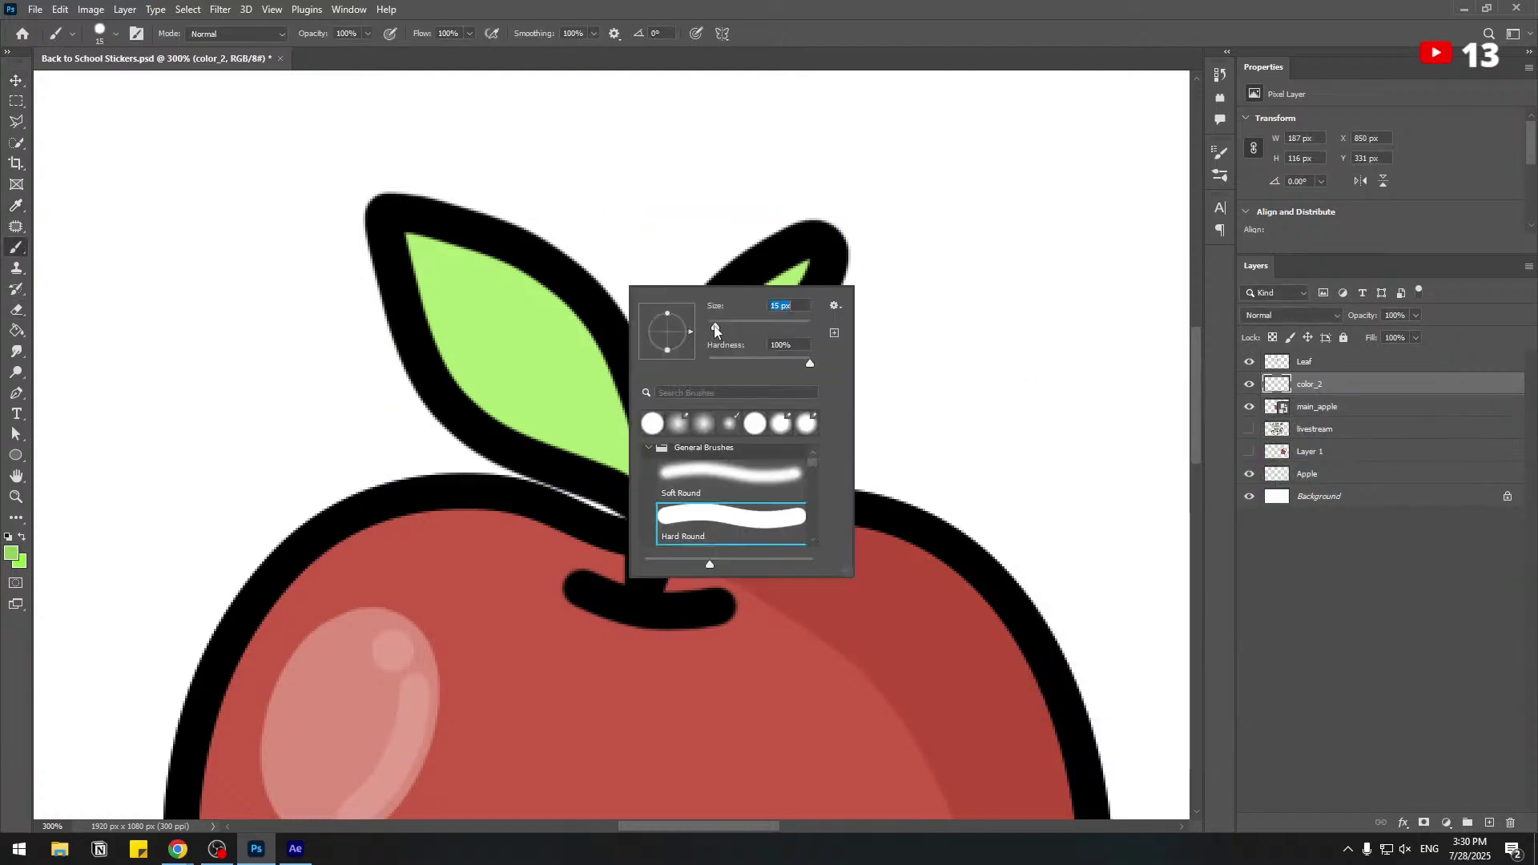
mouse_move(392, 221)
left_mouse_down()
mouse_move(499, 257)
mouse_move(601, 326)
mouse_move(650, 440)
mouse_move(635, 550)
left_mouse_up()
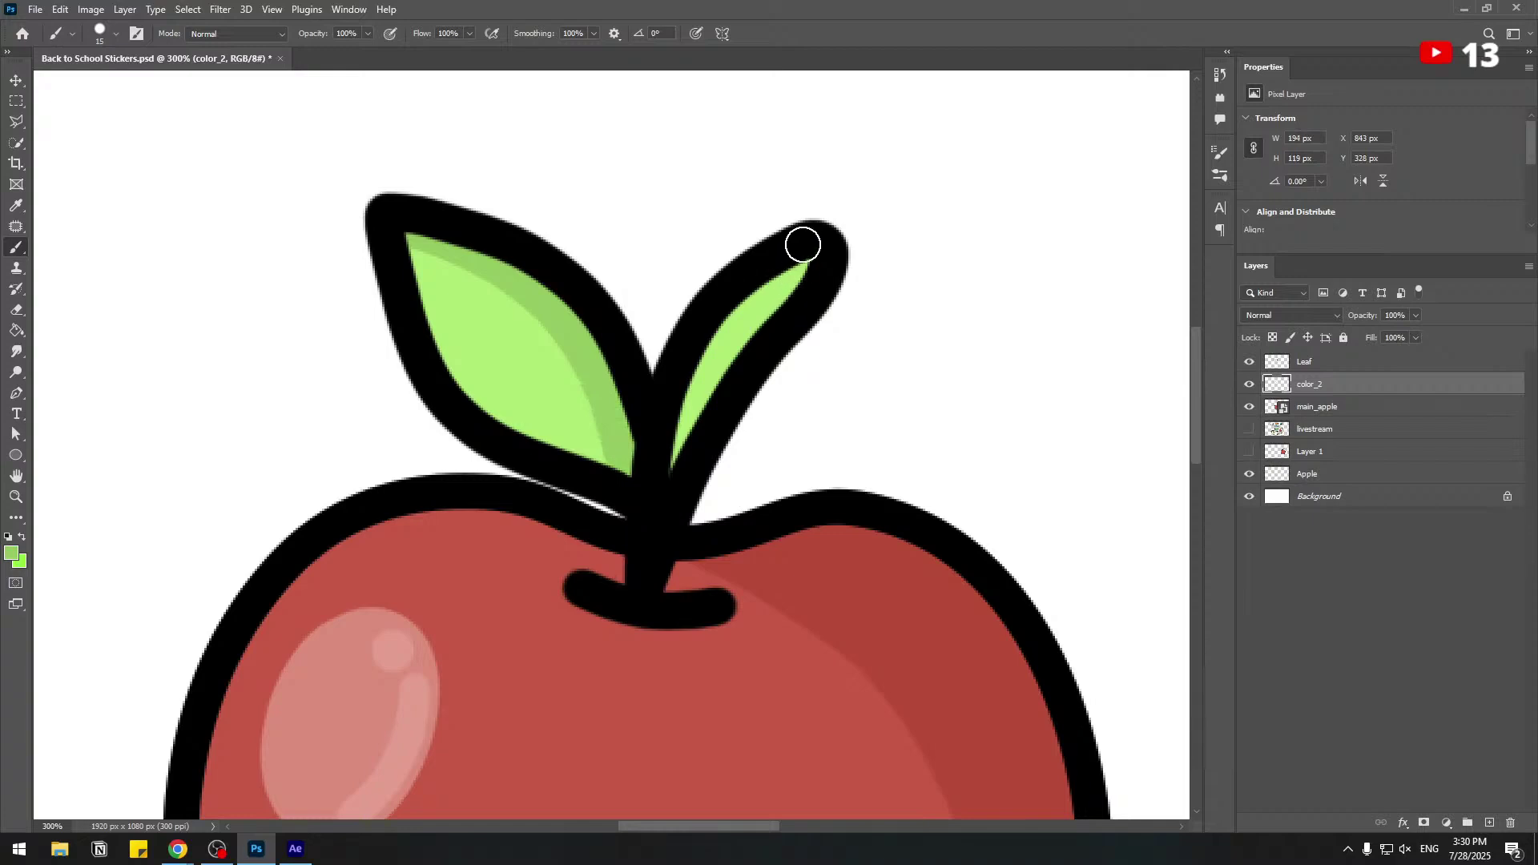
mouse_move(803, 245)
left_mouse_down()
mouse_move(734, 280)
mouse_move(668, 346)
mouse_move(633, 426)
mouse_move(610, 566)
mouse_move(859, 202)
mouse_move(862, 148)
left_mouse_up()
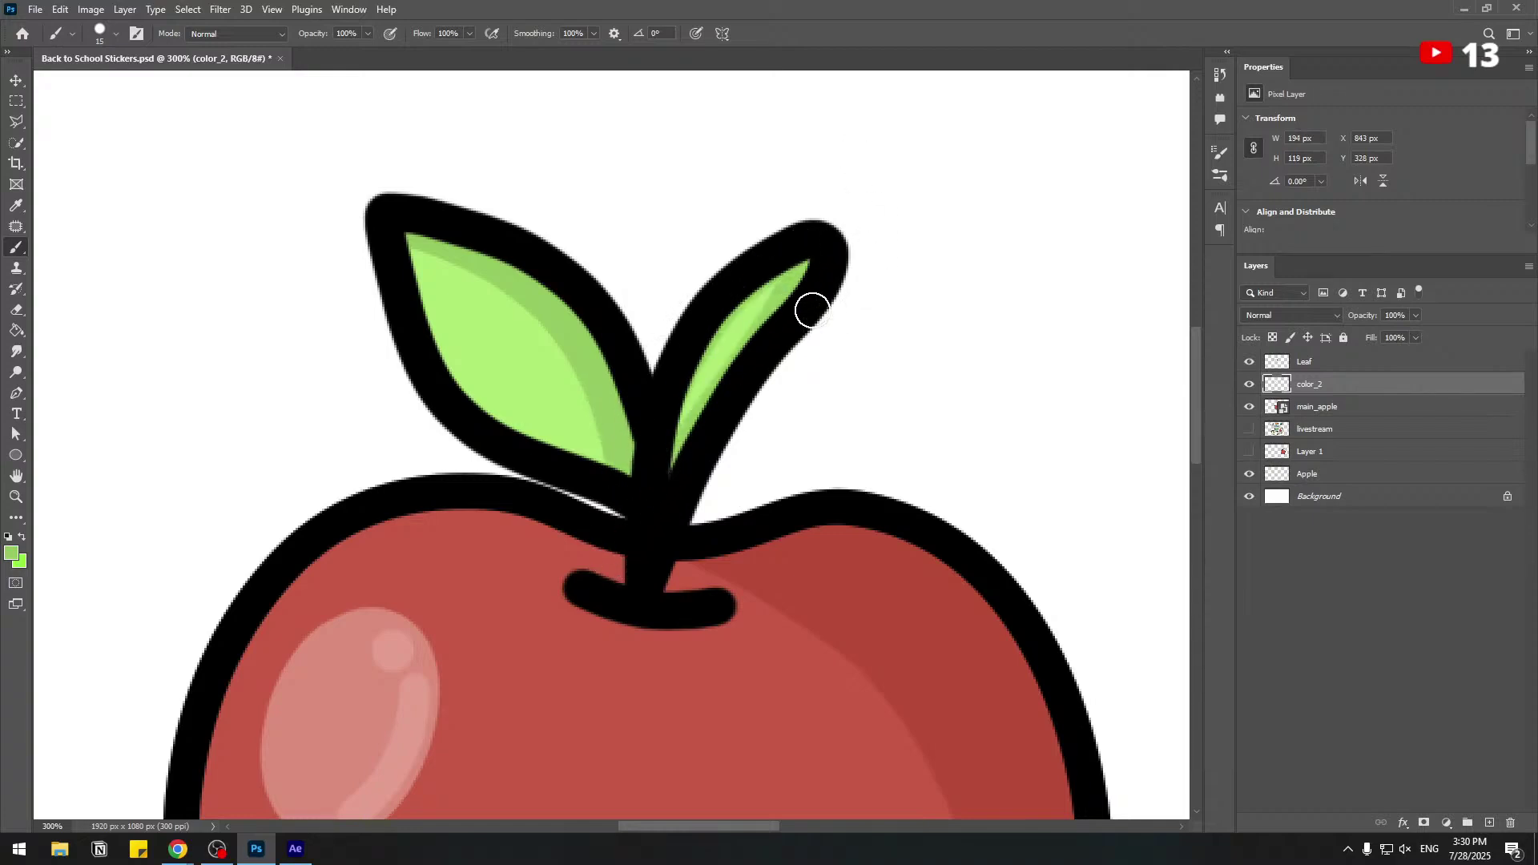
Paint pale green b9ec9d highlight marks along the large leaf's lower-left edge with a 9 px hard round brush.
left_click(12, 555)
left_click(1106, 459)
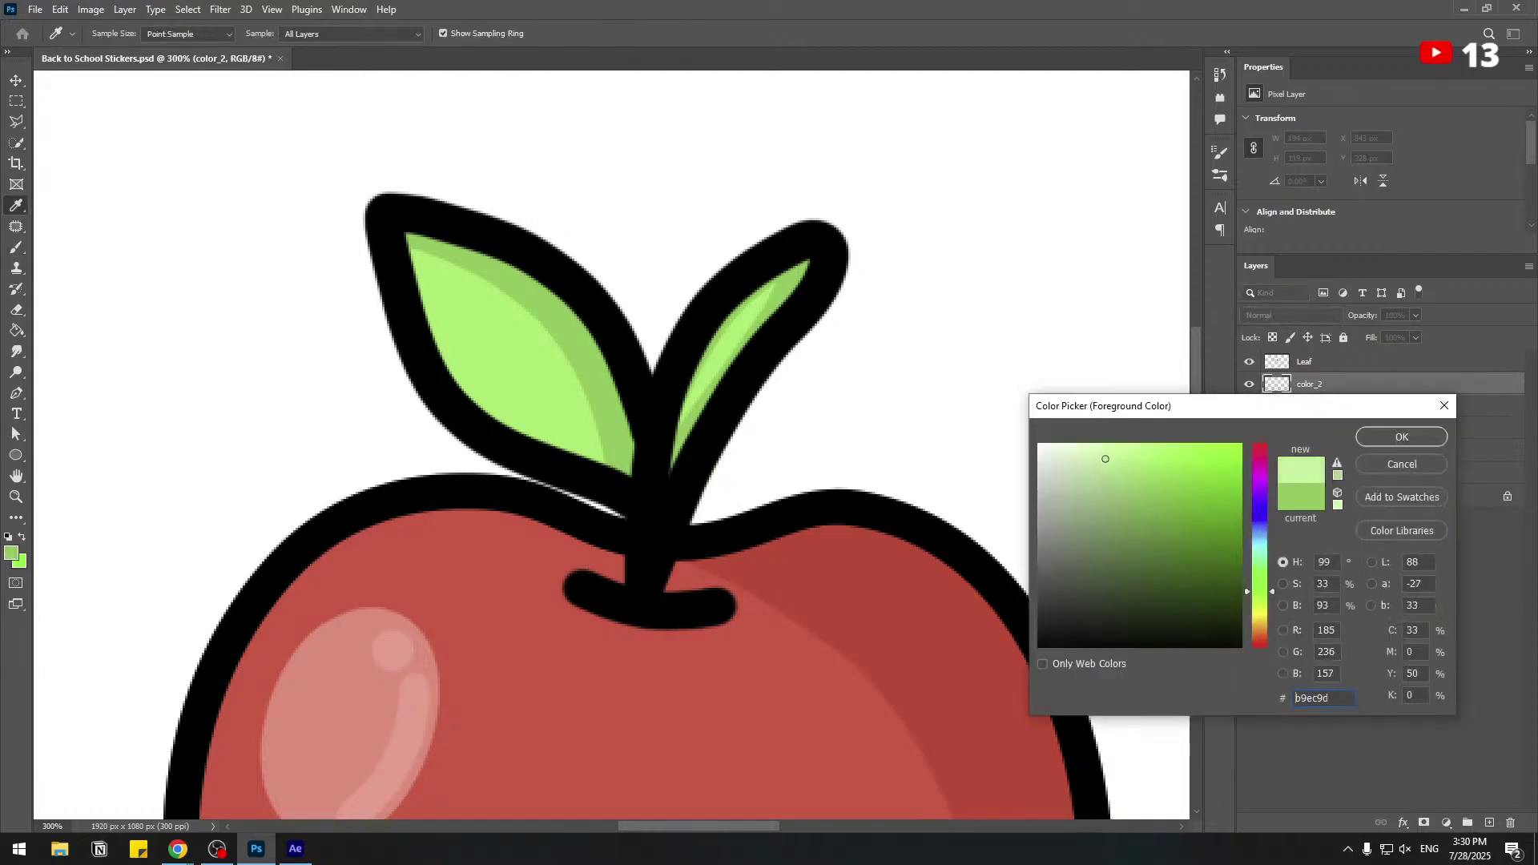
left_click(1402, 436)
right_click(493, 313)
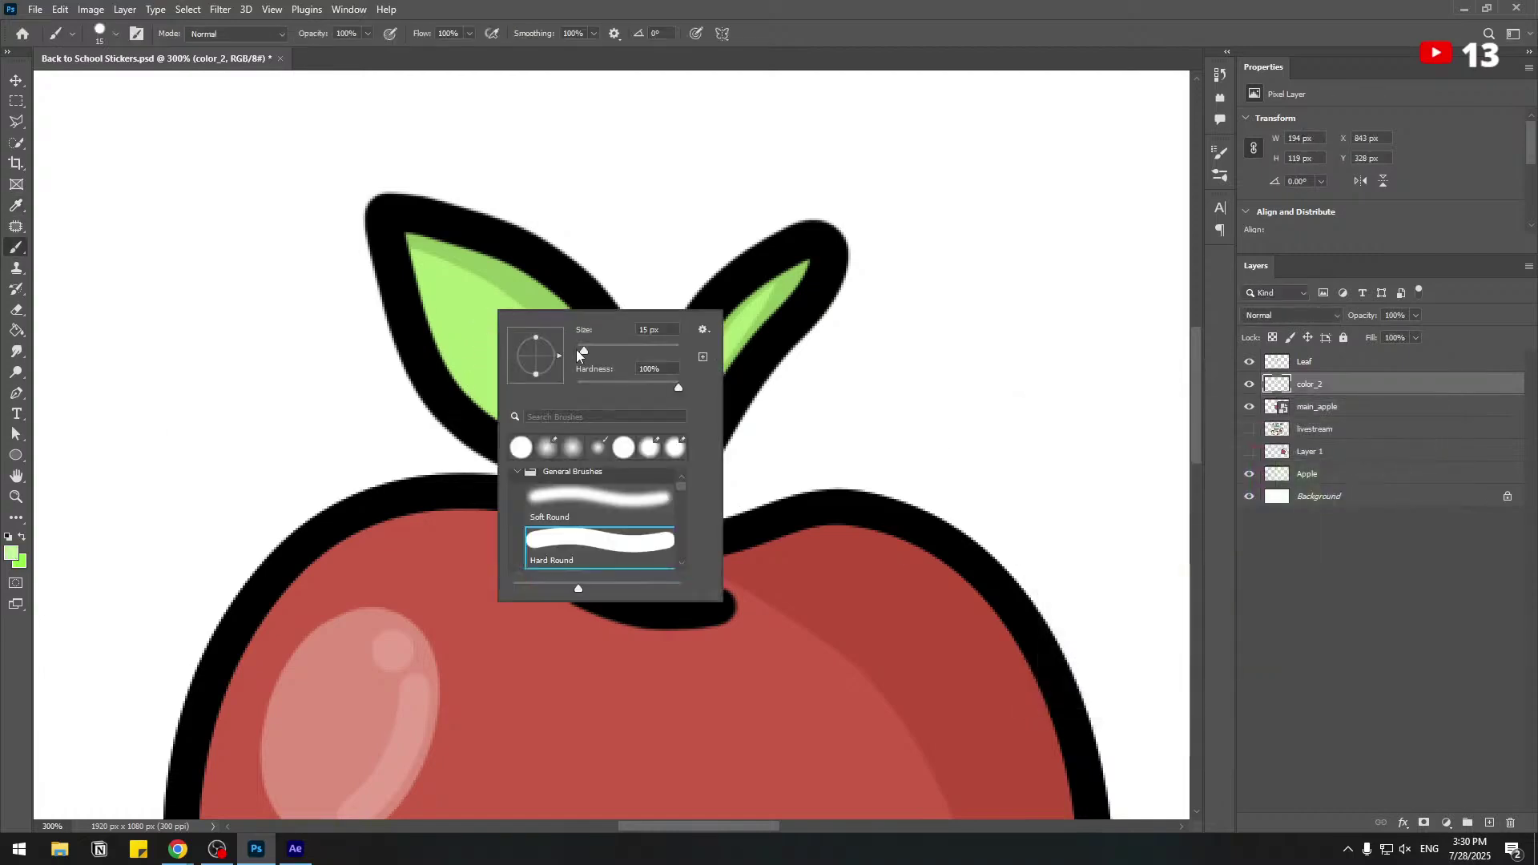
left_click_drag(580, 352, 570, 349)
left_click_drag(431, 282, 439, 301)
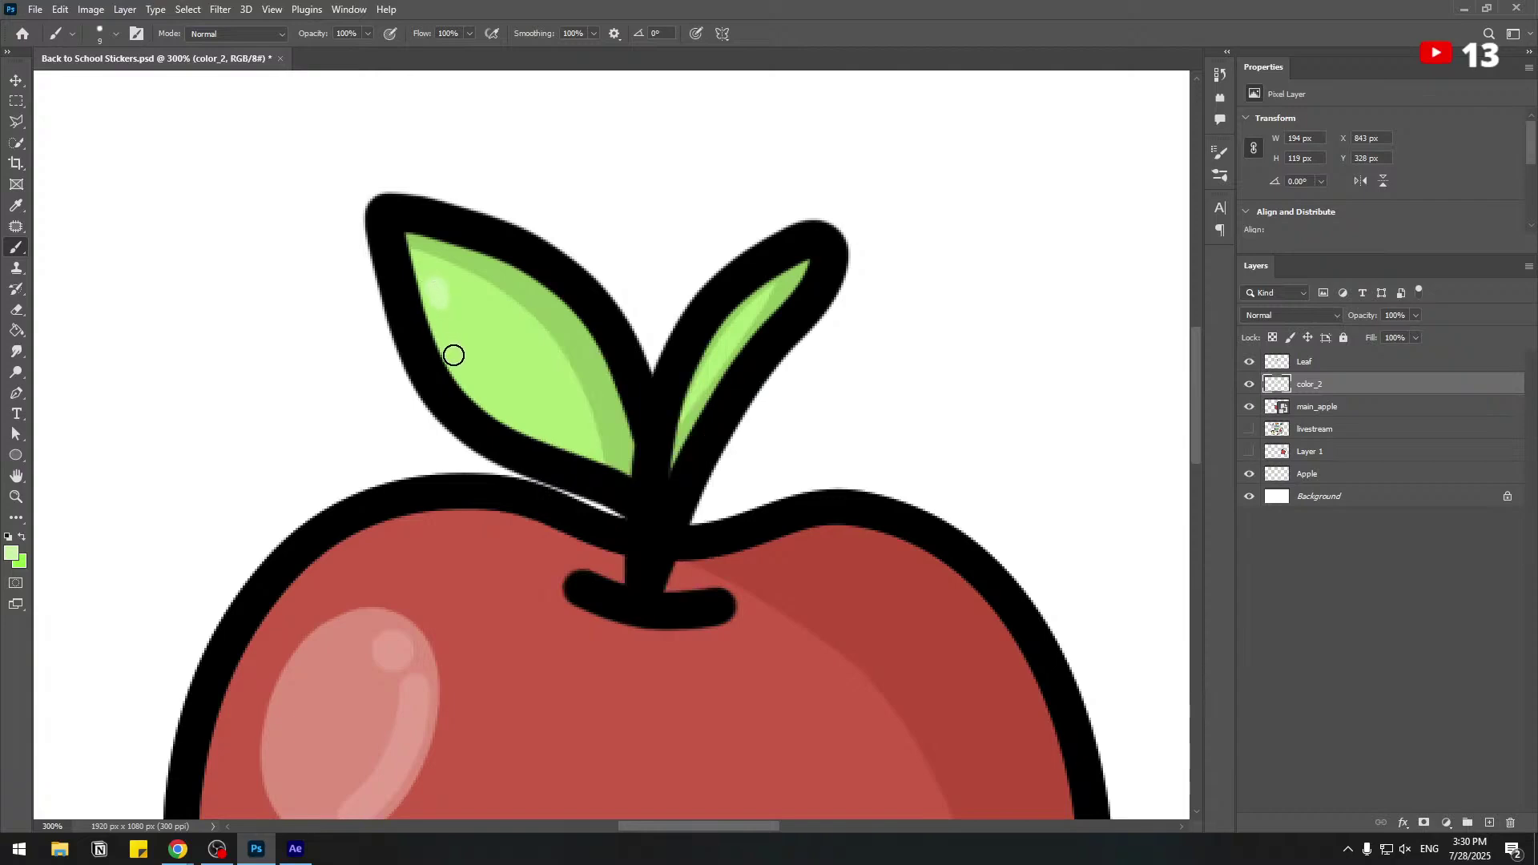
mouse_move(454, 354)
left_mouse_down()
mouse_move(483, 401)
mouse_move(496, 392)
mouse_move(536, 429)
mouse_move(600, 450)
left_mouse_up()
Deselect the layers and save the document with the colored leaves.
scroll(602, 454, "down", 1)
scroll(602, 454, "down", 2)
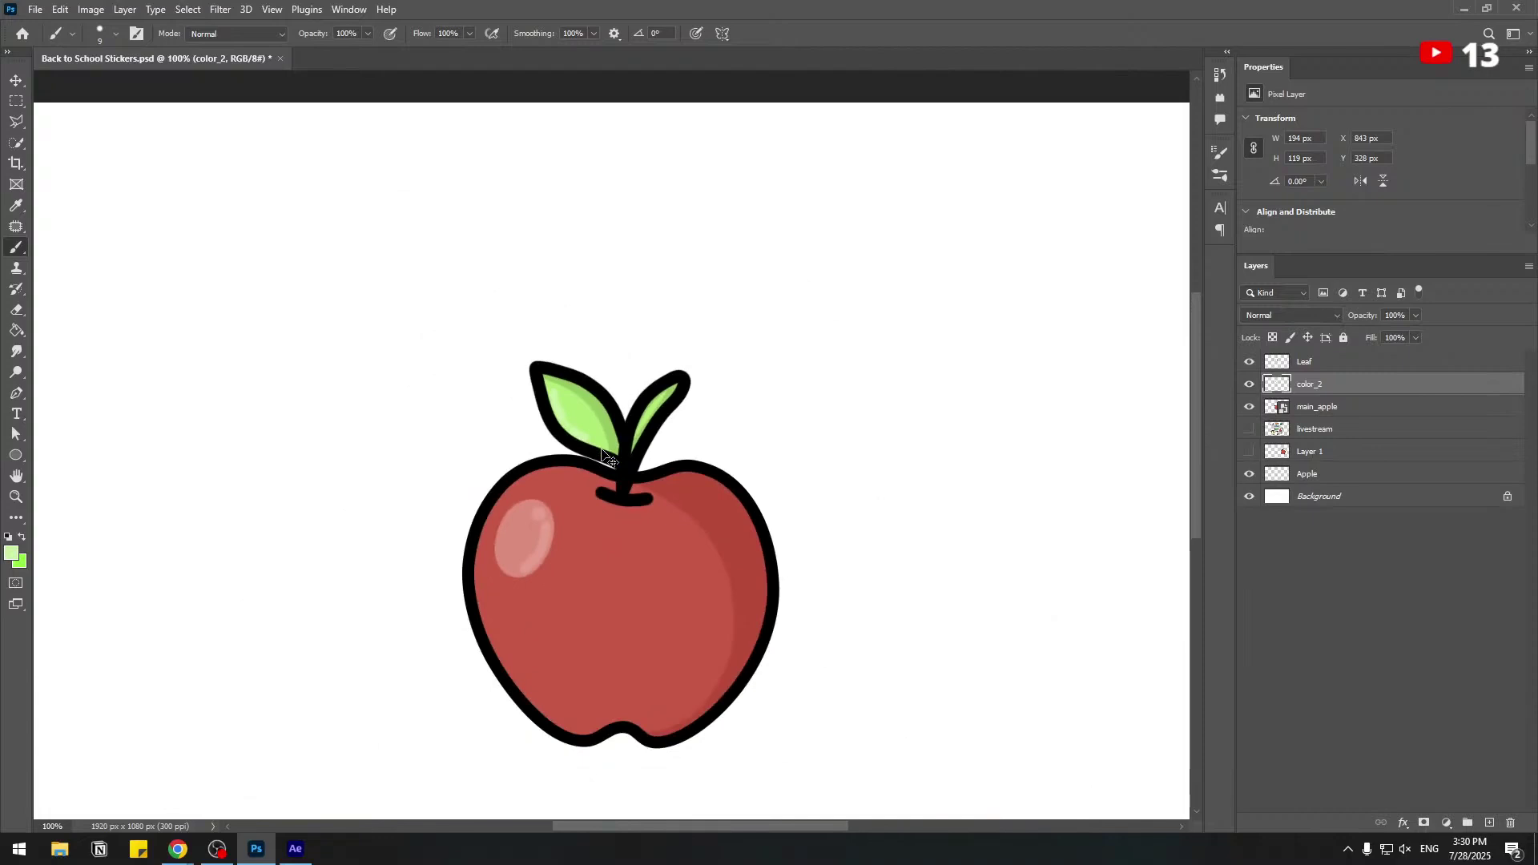
key("ctrl+minus")
key("v")
left_click(831, 165)
key("ctrl+s")
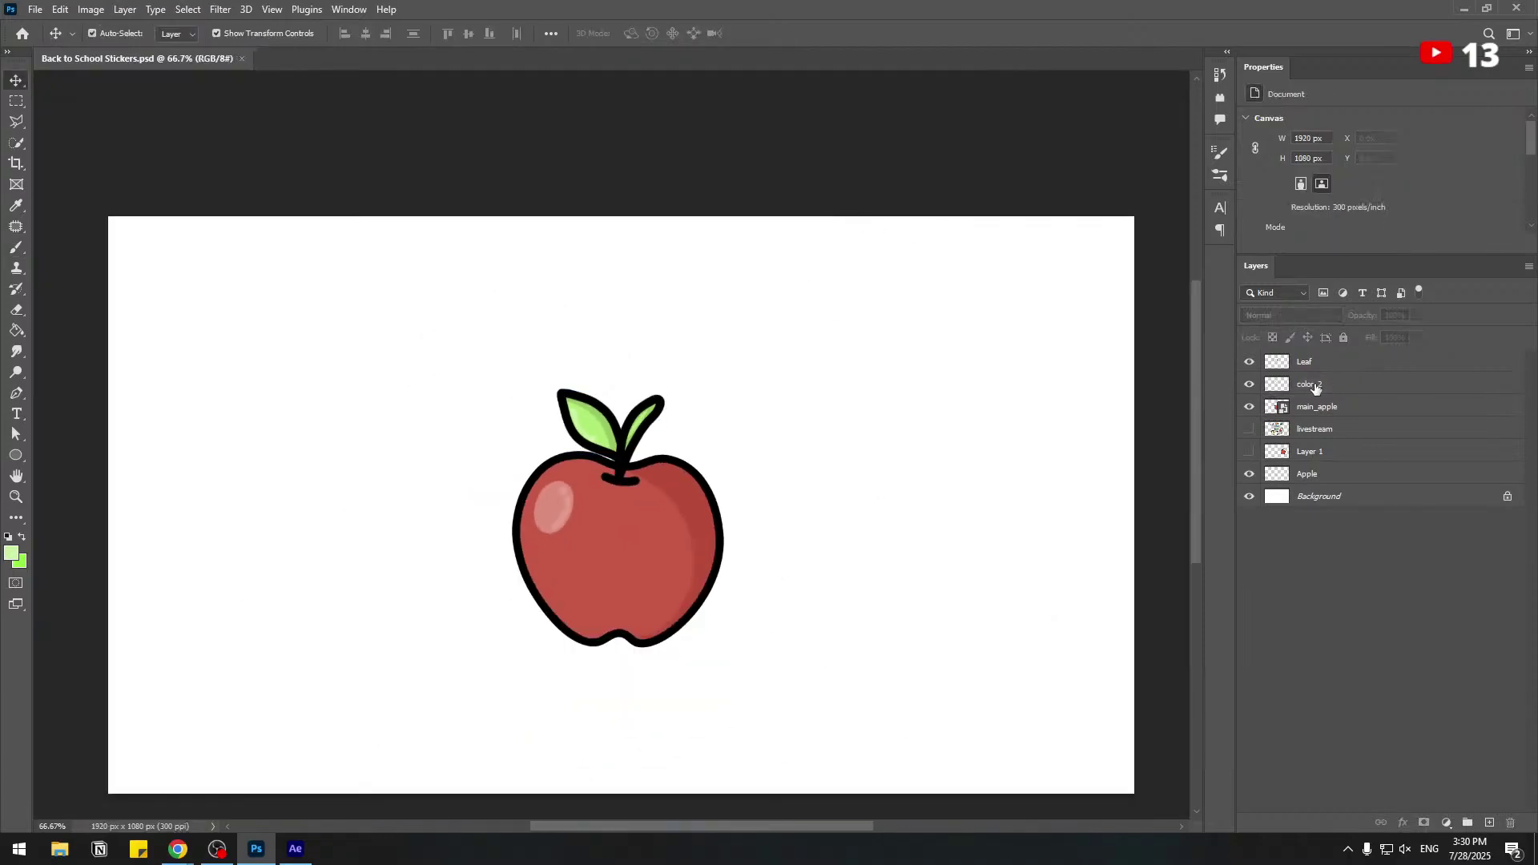
Convert the color_2 and Leaf layers into one smart object and check its content by hiding and showing it.
left_click(1314, 388)
left_click(1305, 370, "shift")
right_click(1308, 373)
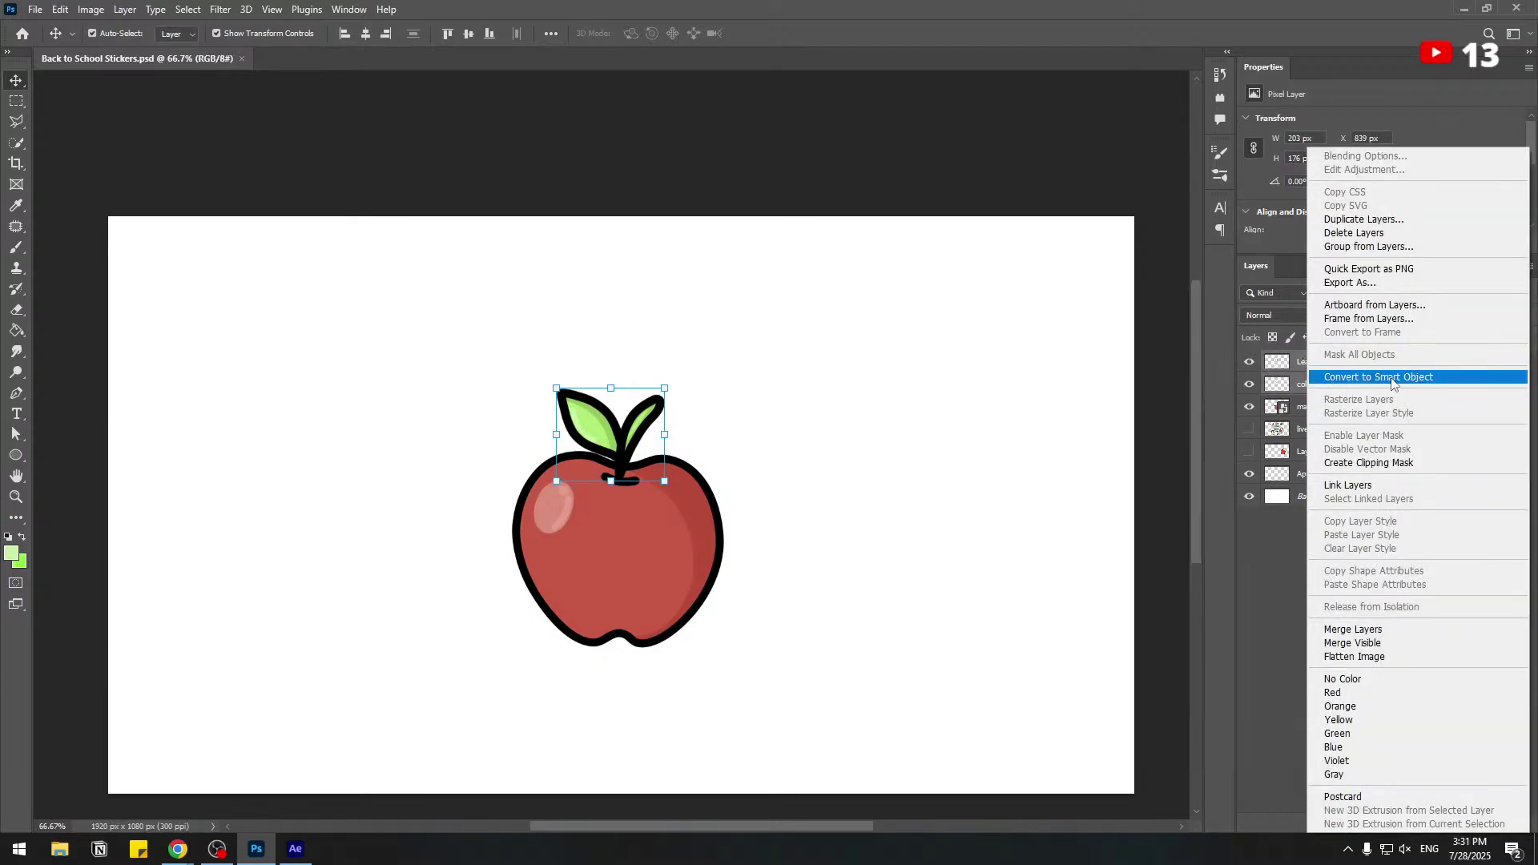
left_click(1392, 377)
left_click(1296, 623)
left_click(1249, 362)
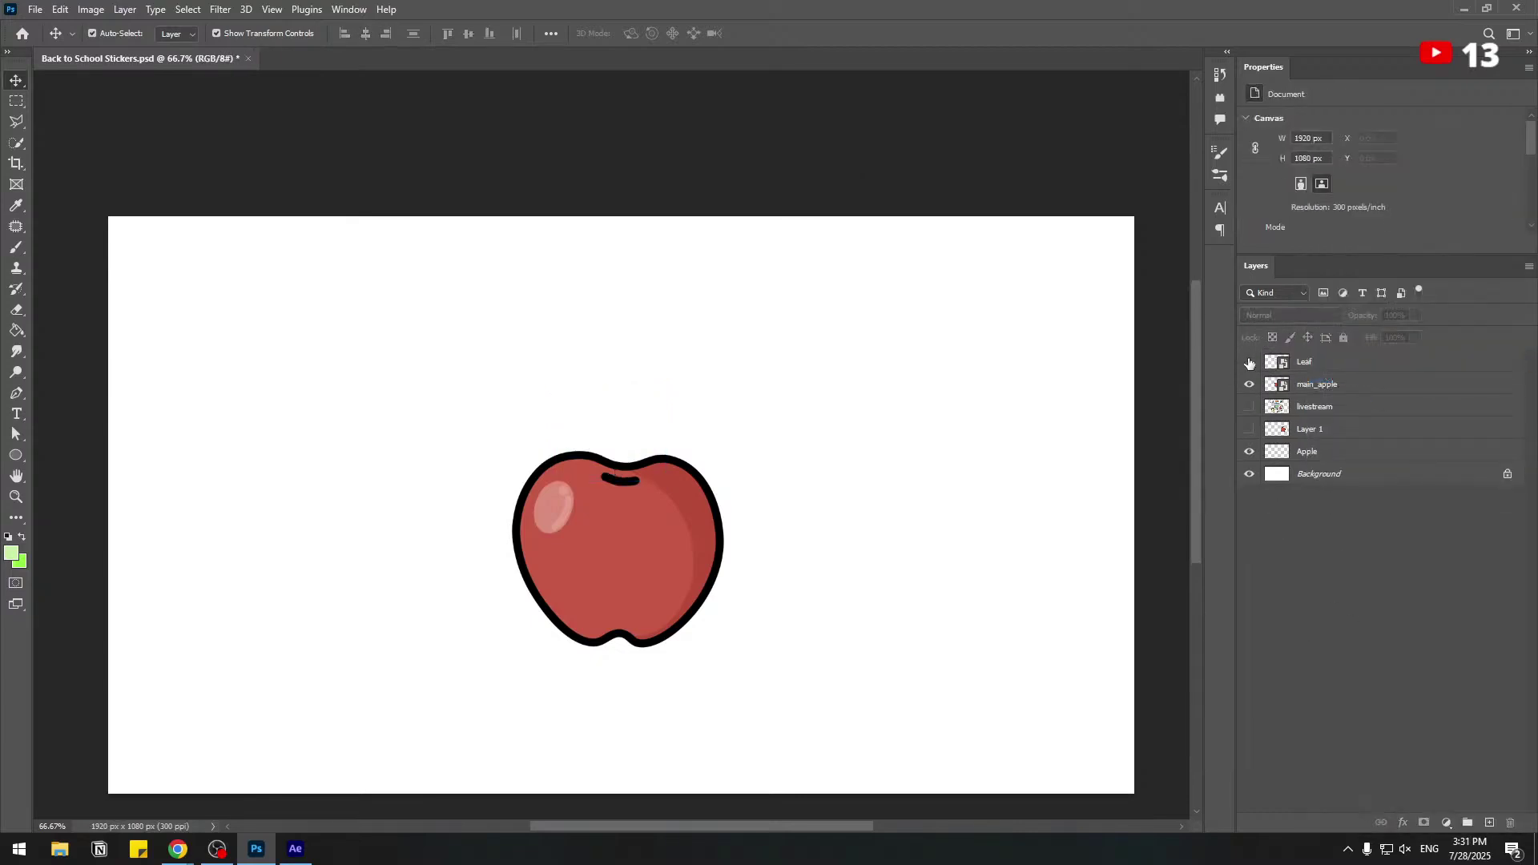
left_click(1249, 362)
Delete the livestream, Layer 1 and Apple layers, and unlock and delete the Background layer.
left_click(1327, 414)
key("Delete")
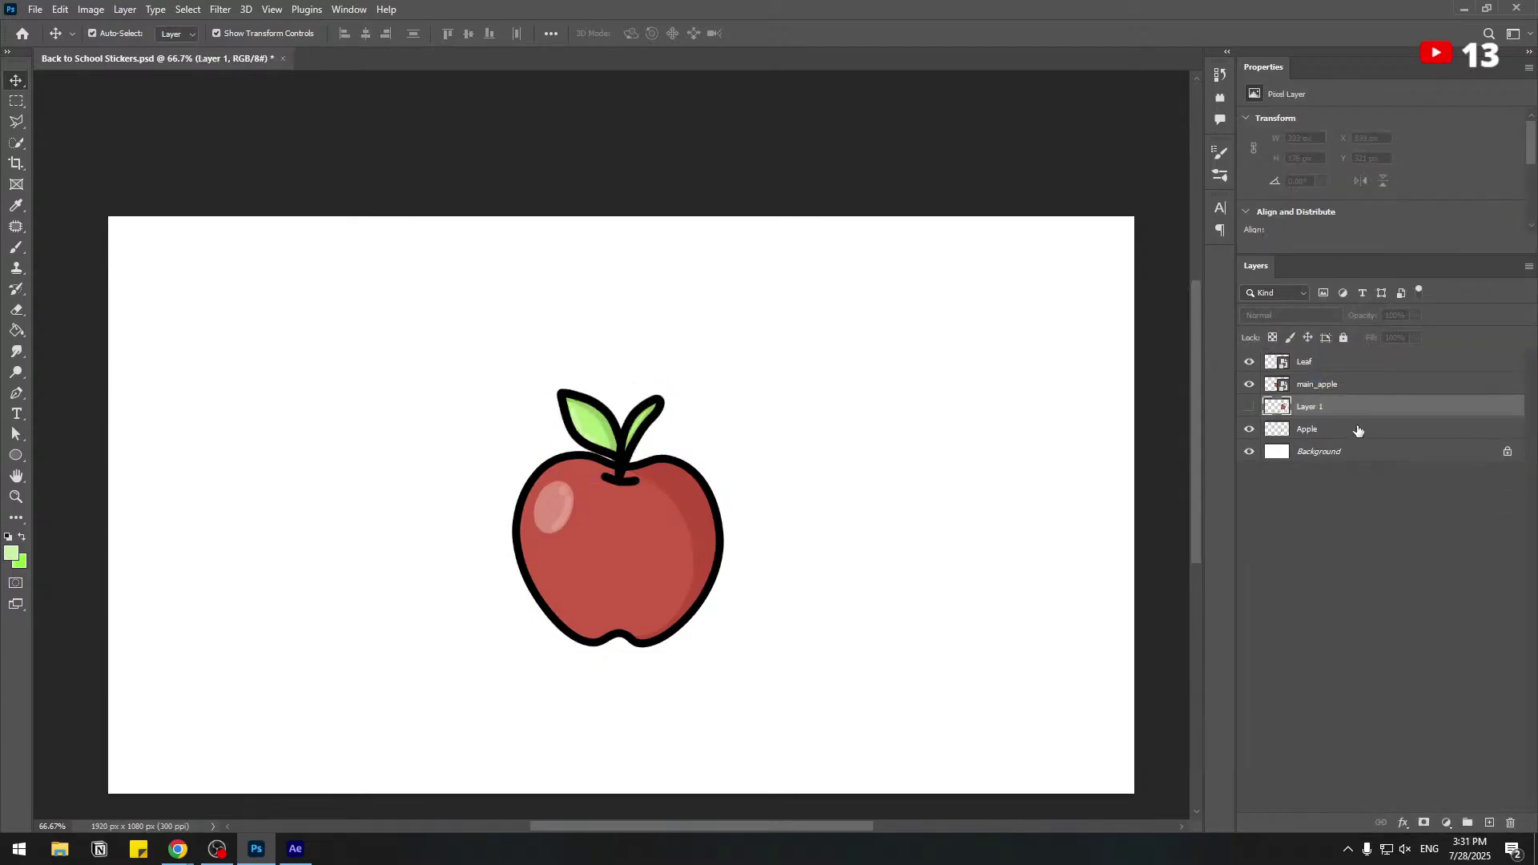
key("Delete")
key("Delete")
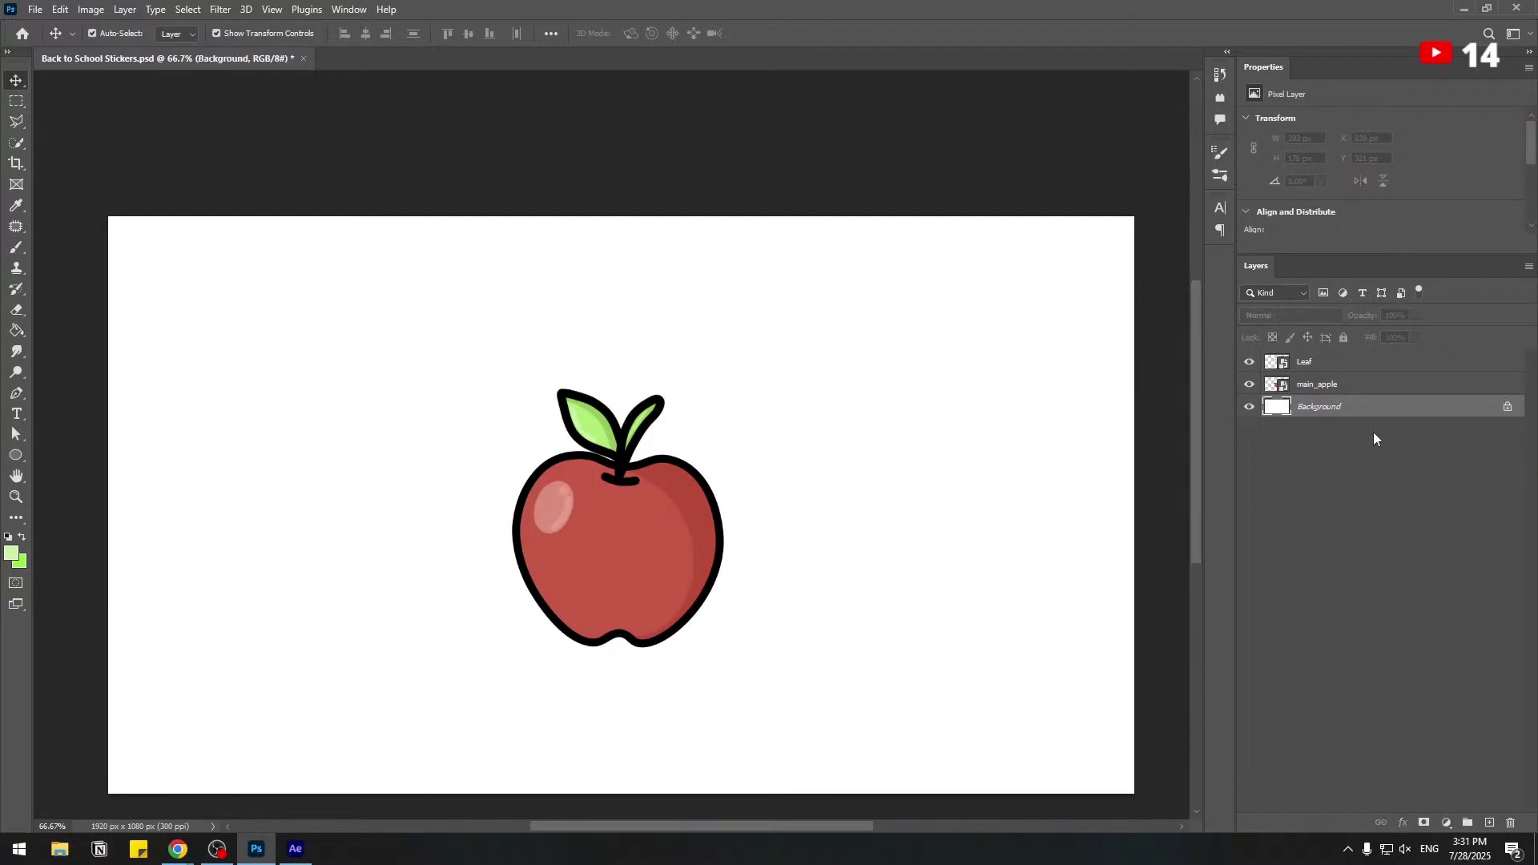
left_click(1507, 407)
key("Delete")
Save the document with only the Leaf and main_apple smart objects and no layer selected.
left_click(1308, 402)
left_click(1307, 386)
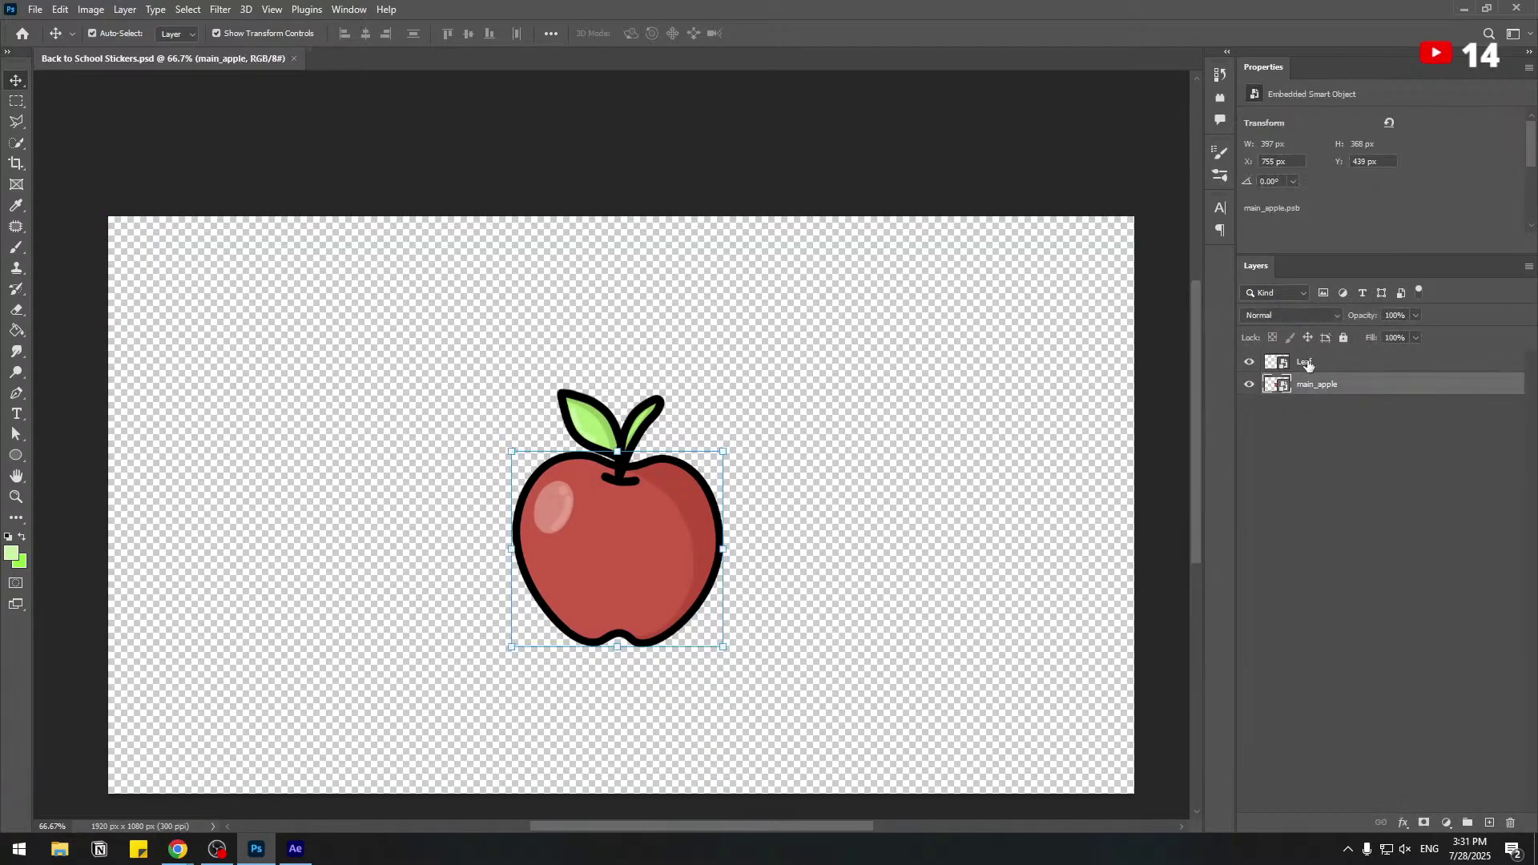
left_click(1319, 421)
key("ctrl+s")
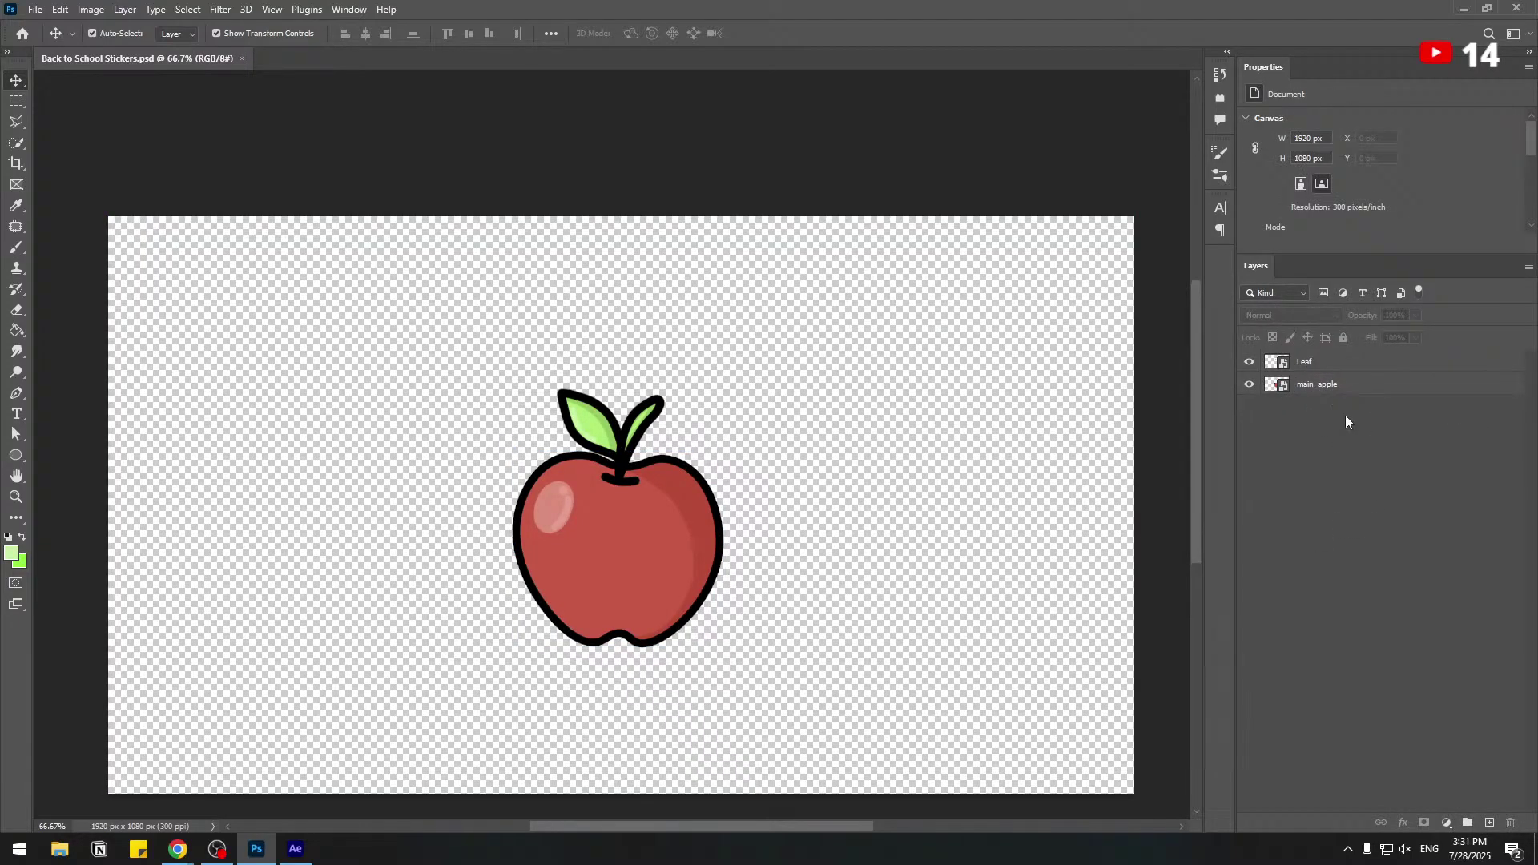
left_click(36, 10)
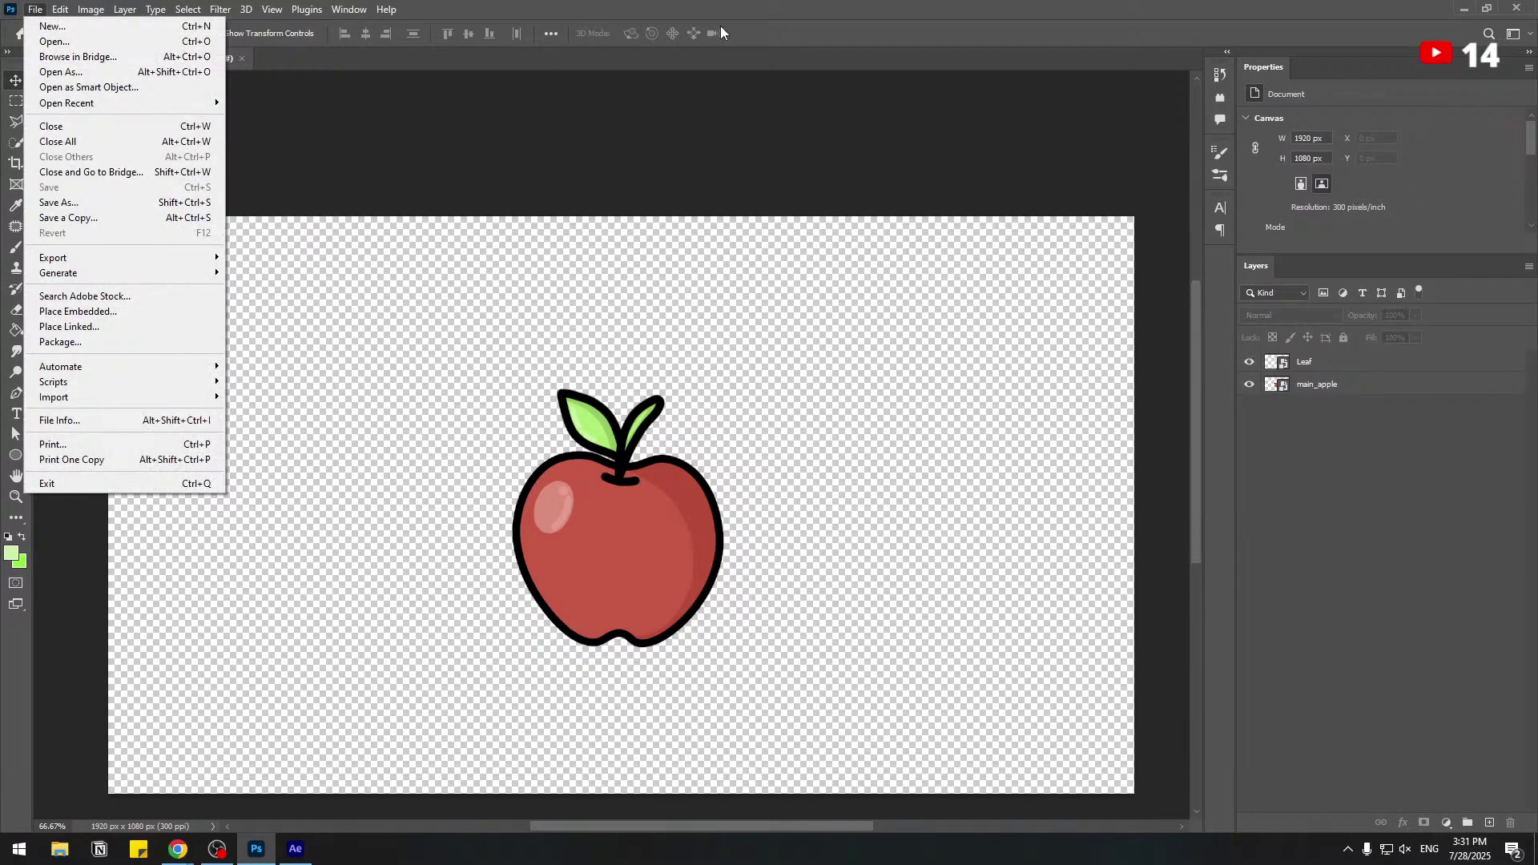